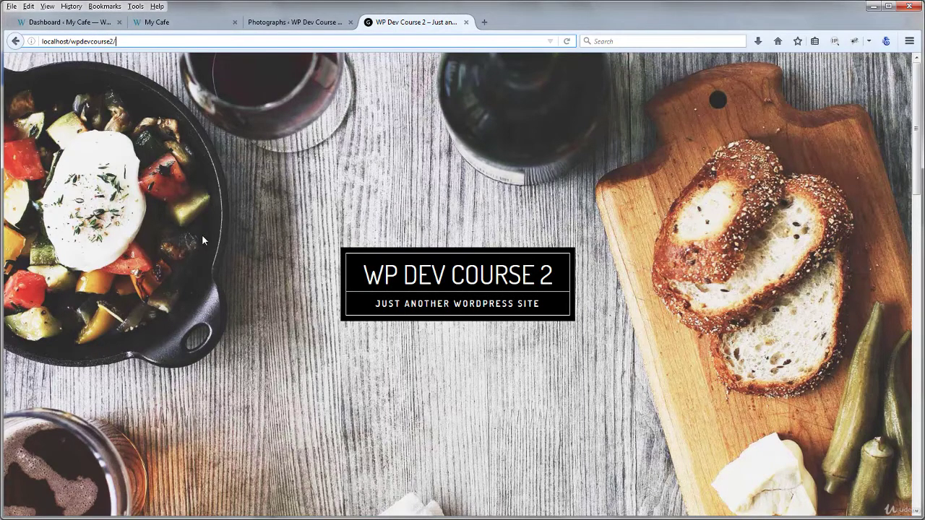
# Examine the WP Dev Course 2 home page, including the featured text and the Dog Portraits box with its excerpt.
pyautogui.scroll(-1, 208, 245)
pyautogui.scroll(-3, 210, 249)
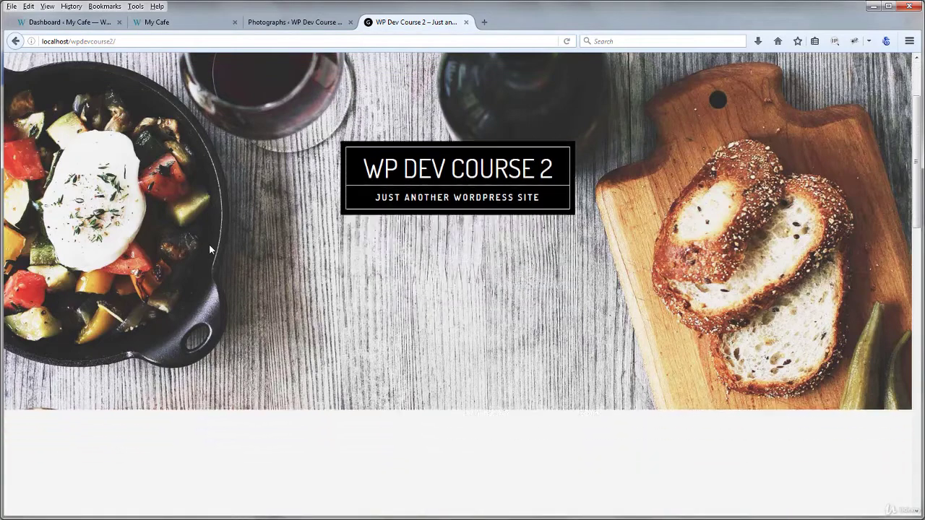
pyautogui.scroll(-5, 163, 240)
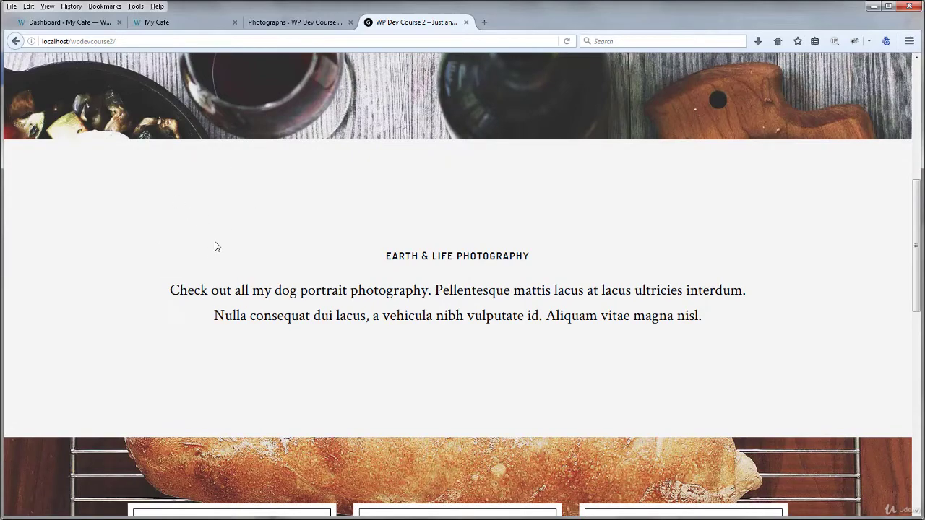
pyautogui.scroll(5, 215, 247)
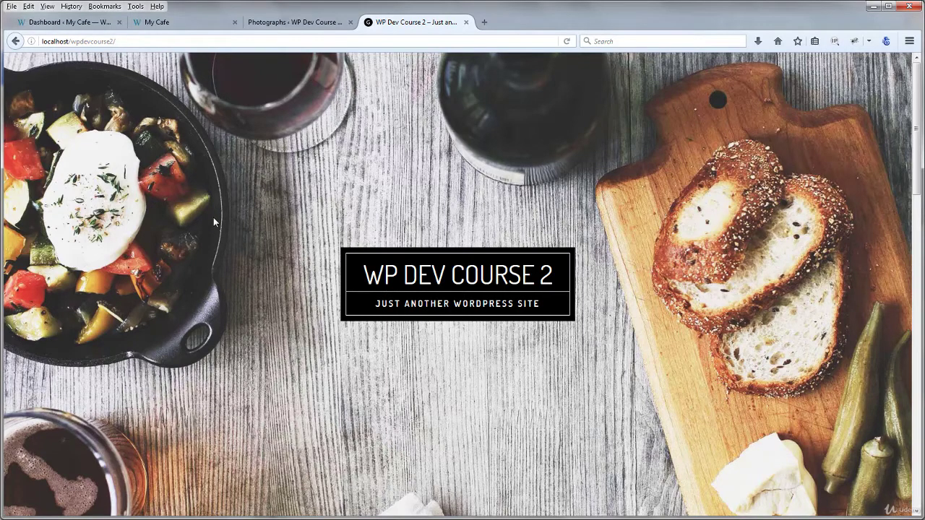
pyautogui.scroll(-5, 214, 222)
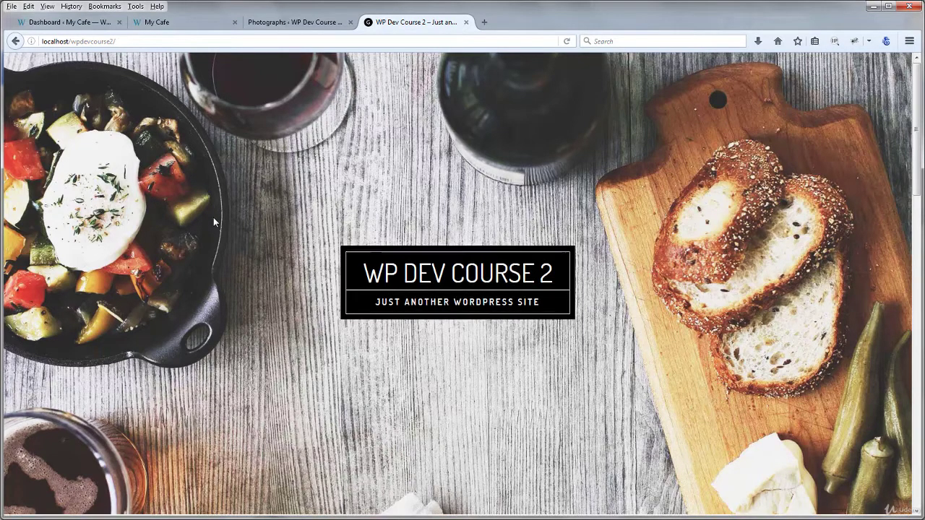
pyautogui.scroll(-5, 214, 222)
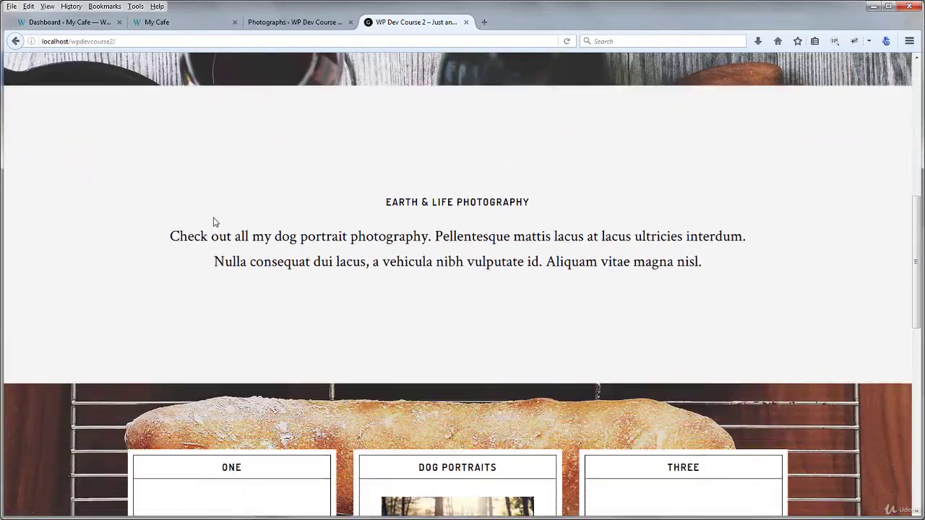
pyautogui.scroll(-2, 213, 222)
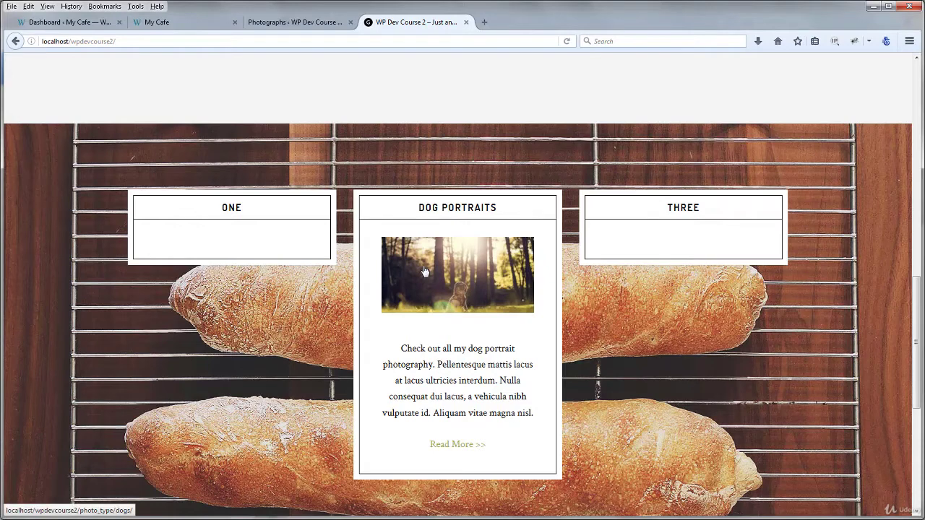
pyautogui.moveTo(402, 348); pyautogui.dragTo(467, 381)
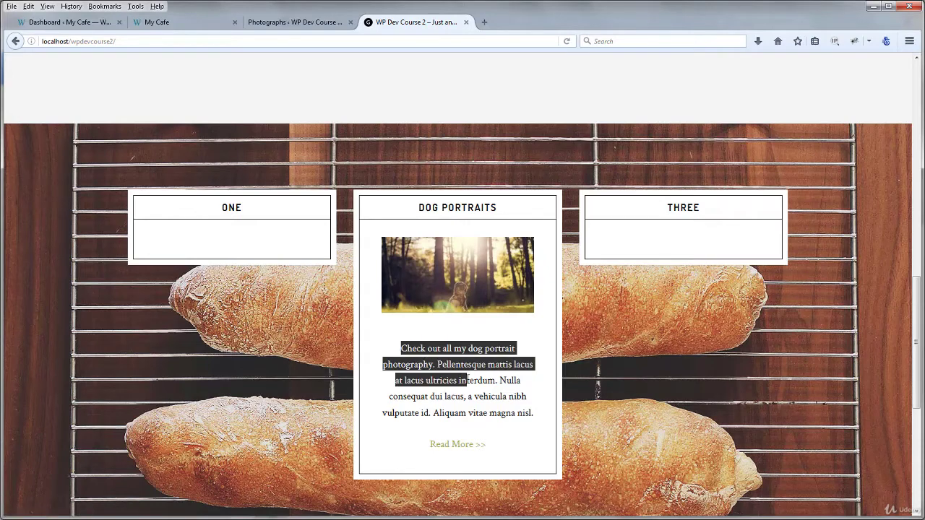
pyautogui.click(467, 380)
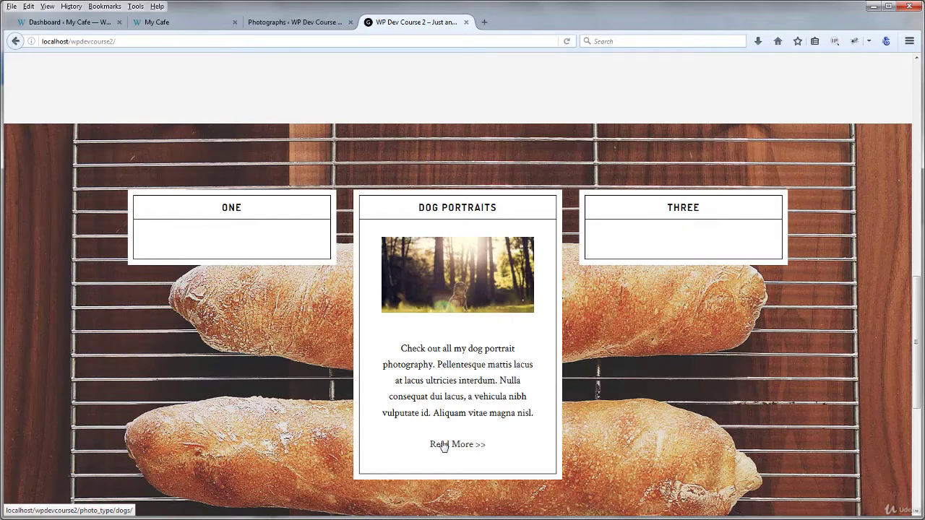
# Open the full Dogs archive from the Dog Portraits box and examine the photo_type/dogs part of its address.
pyautogui.click(443, 445)
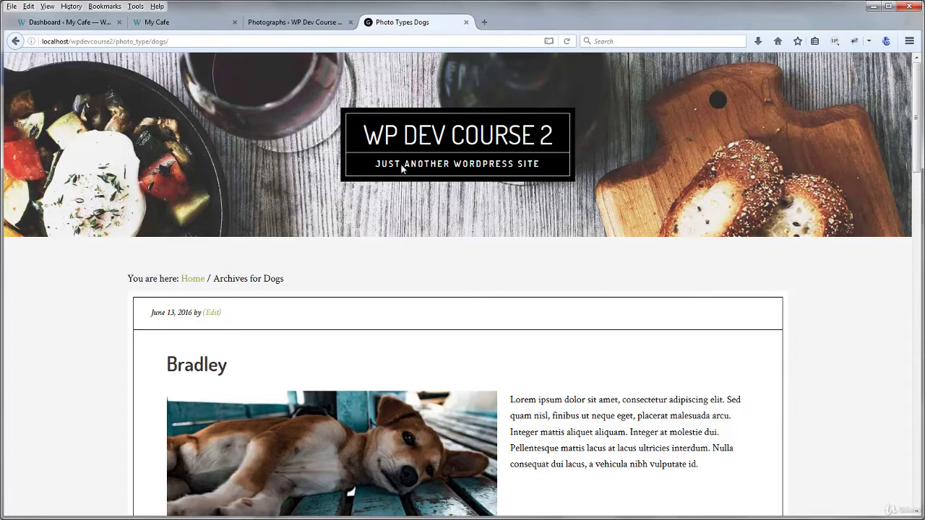
pyautogui.click(104, 42)
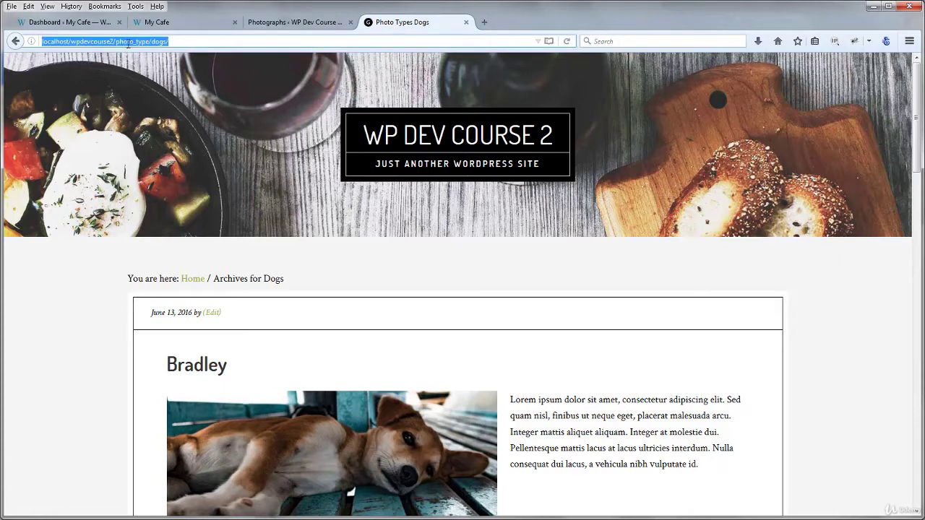
pyautogui.click(129, 42)
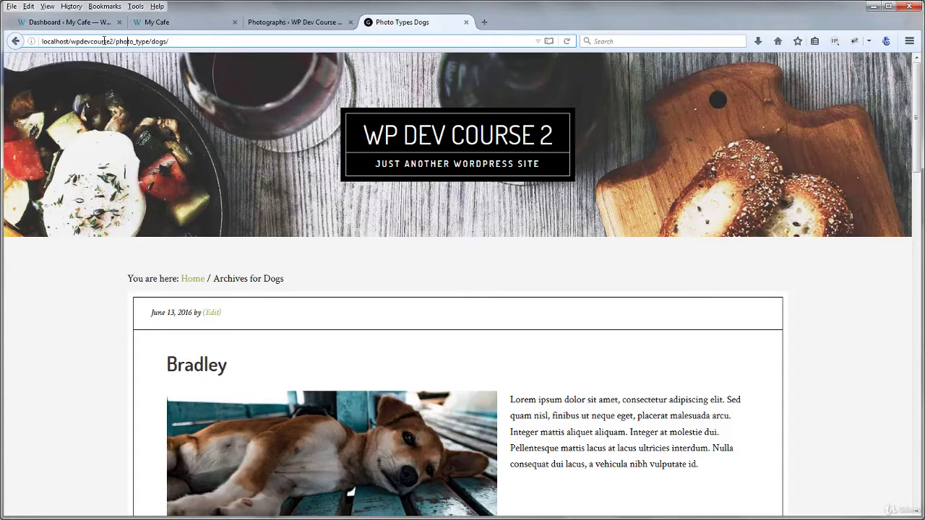
pyautogui.moveTo(76, 42); pyautogui.dragTo(169, 42)
pyautogui.click(173, 42)
pyautogui.click(95, 306)
# Review the dog entries in the Dogs archive, checking their images, excerpts, photo type and tags.
pyautogui.scroll(-3, 81, 283)
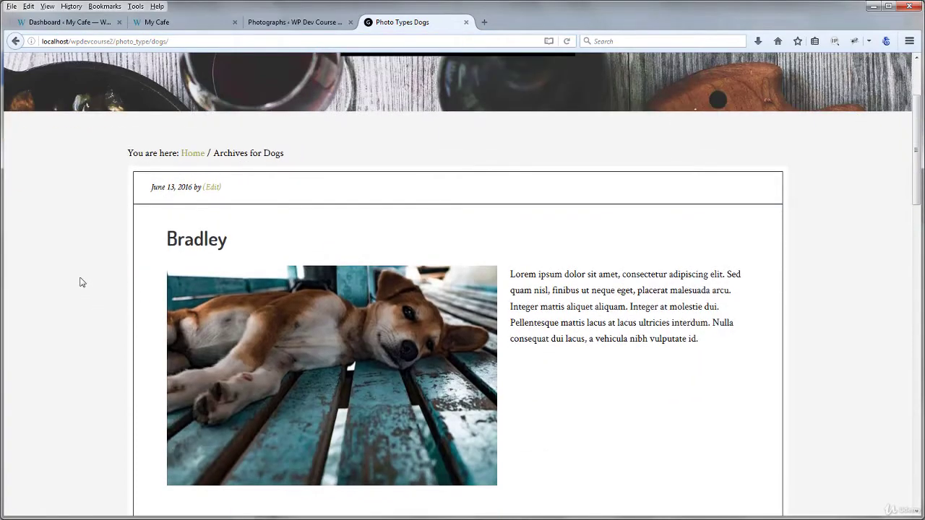
pyautogui.scroll(-2, 79, 281)
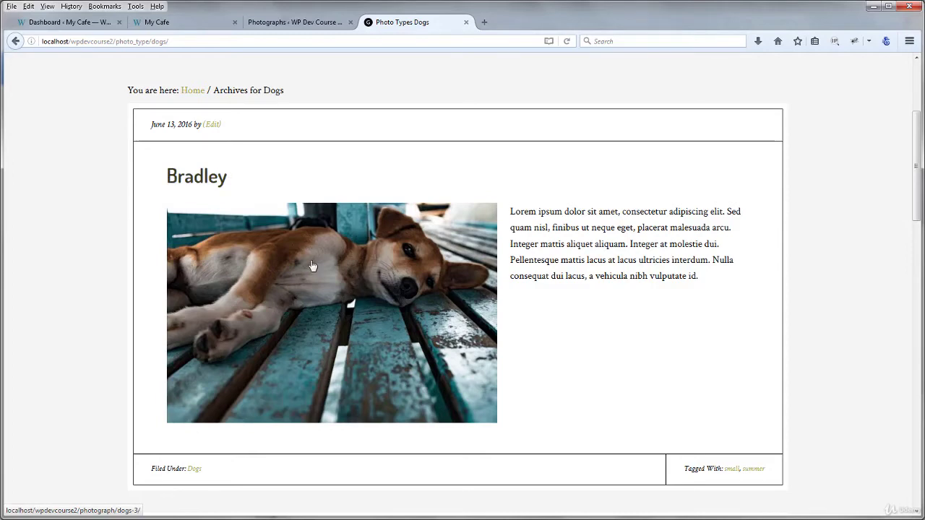
pyautogui.moveTo(512, 210); pyautogui.dragTo(648, 275)
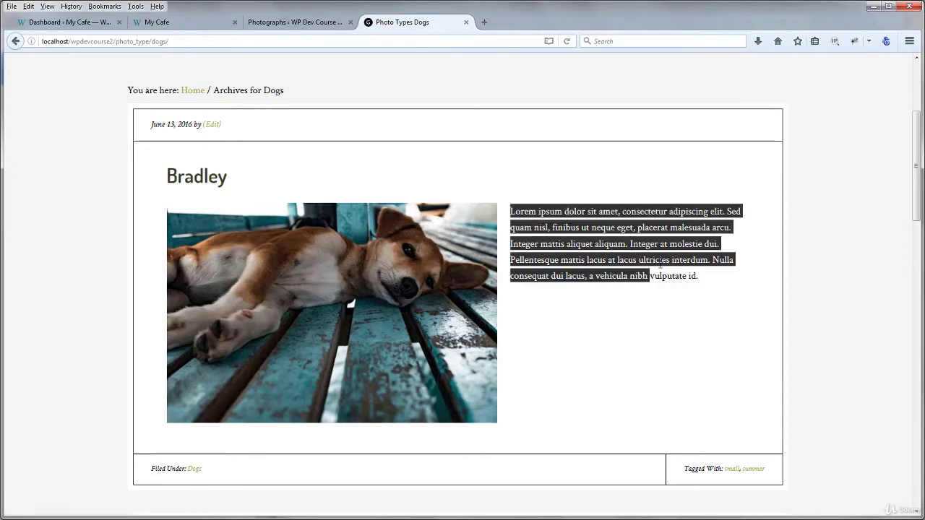
pyautogui.click(660, 264)
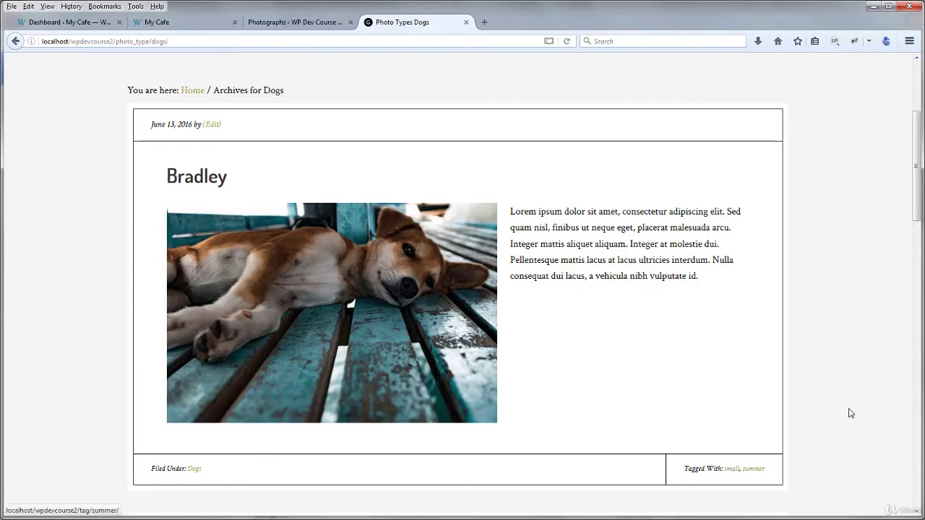
pyautogui.scroll(-6, 850, 347)
pyautogui.scroll(-12, 854, 330)
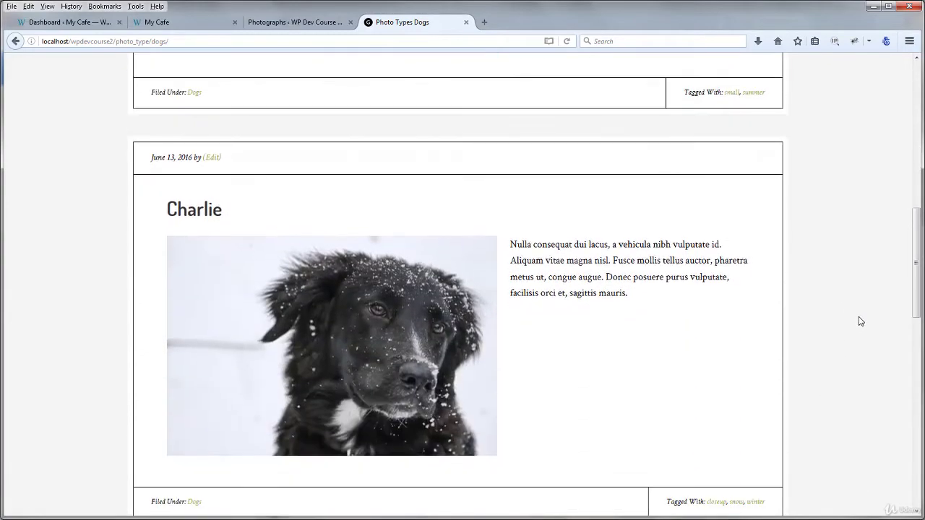
pyautogui.scroll(-3, 860, 322)
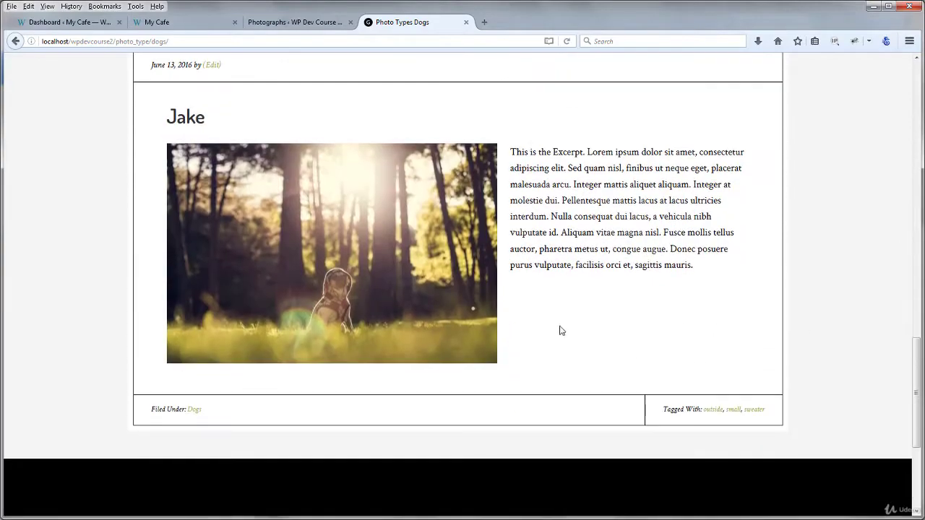
# Open the Jake photograph entry and review its content, full image, photo type and tags.
pyautogui.click(370, 259)
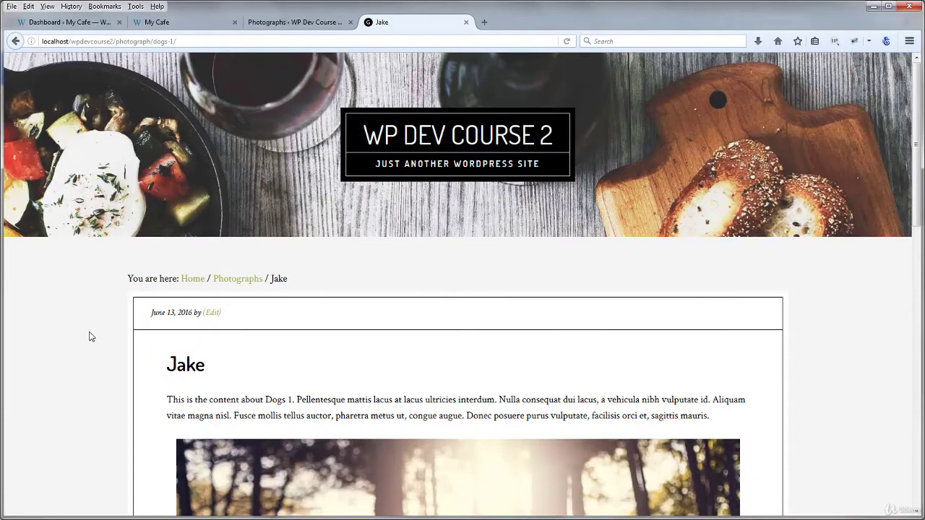
pyautogui.scroll(-5, 98, 334)
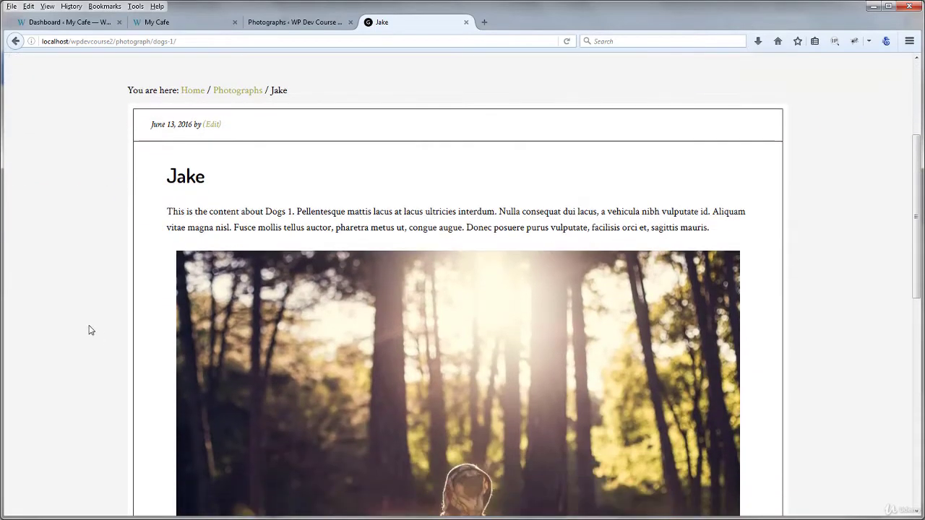
pyautogui.scroll(-2, 89, 330)
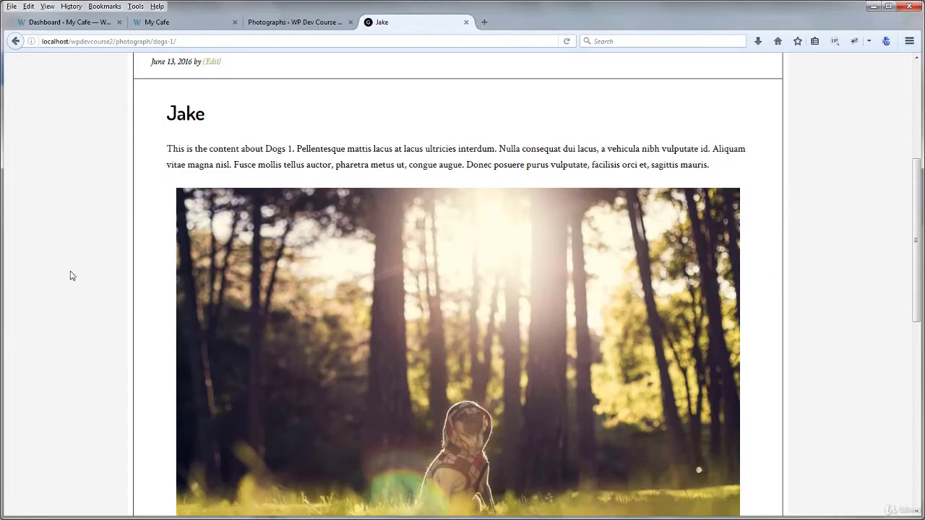
pyautogui.scroll(-5, 74, 335)
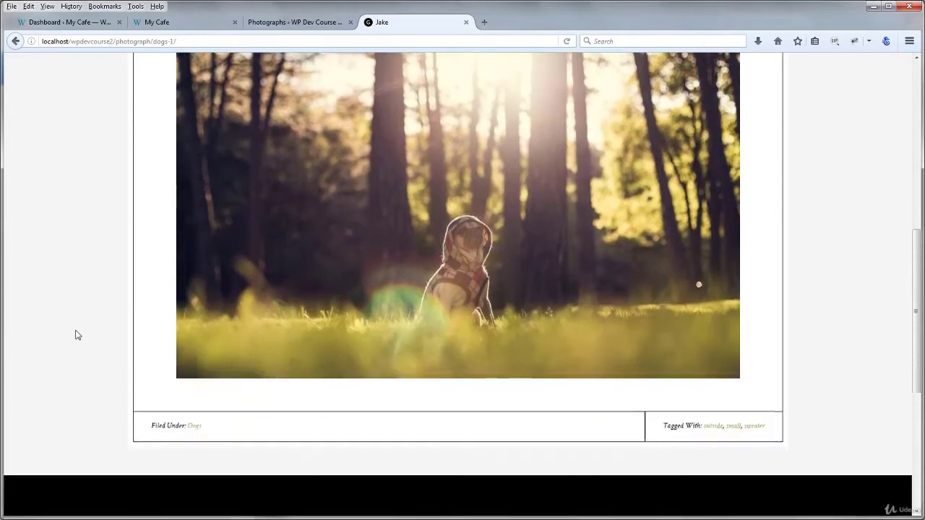
pyautogui.scroll(-8, 76, 335)
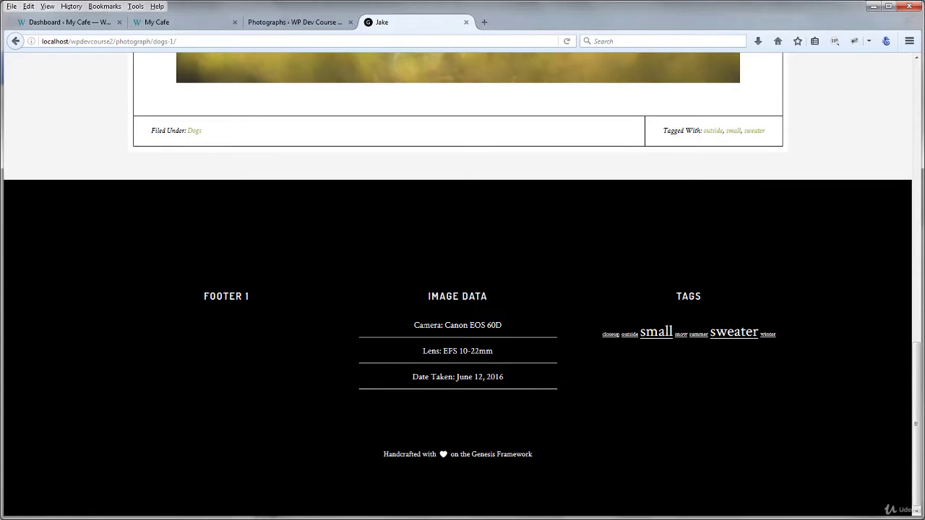
# Examine the camera, lens and date taken fields under Image Data in the Jake page's footer.
pyautogui.moveTo(413, 325); pyautogui.dragTo(497, 325)
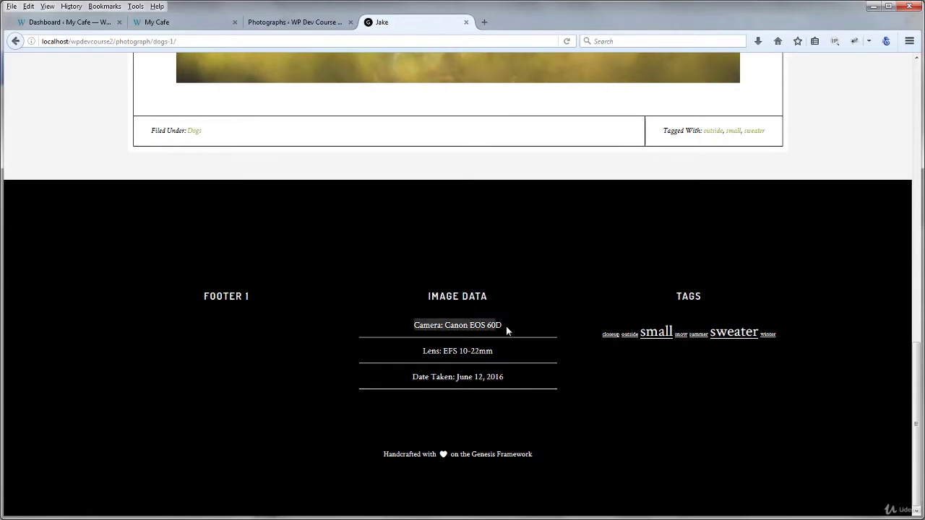
pyautogui.click(505, 325)
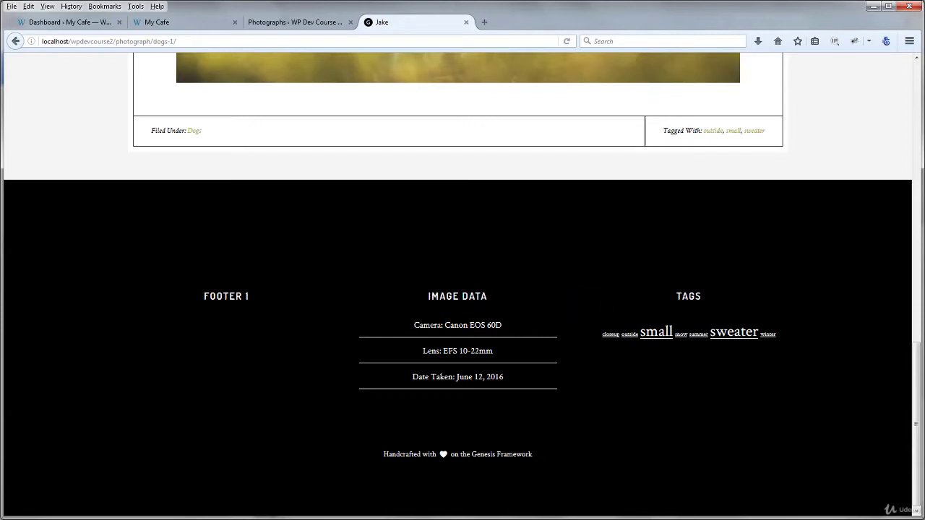
pyautogui.moveTo(415, 326); pyautogui.dragTo(456, 377)
pyautogui.click(633, 382)
pyautogui.scroll(15, 834, 367)
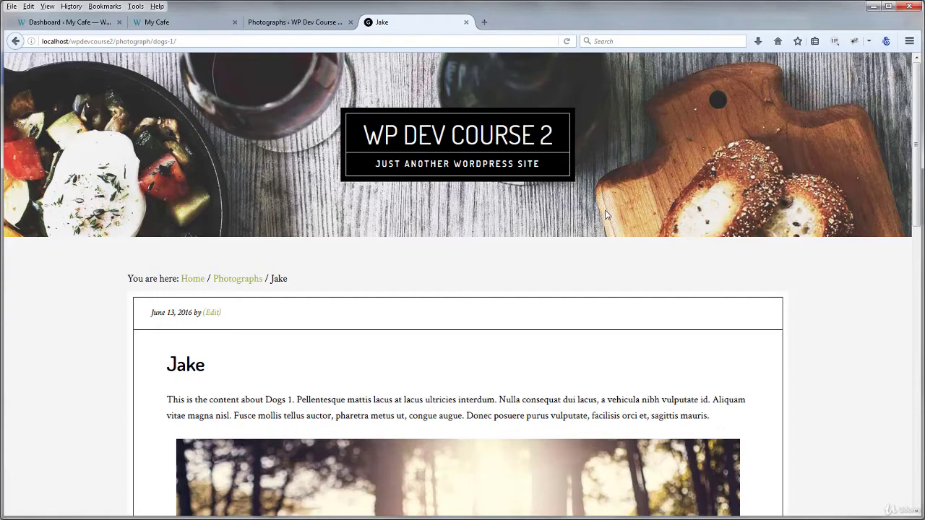
# View the My Cafe dashboard and the site's front page, and return to the dashboard.
pyautogui.click(57, 23)
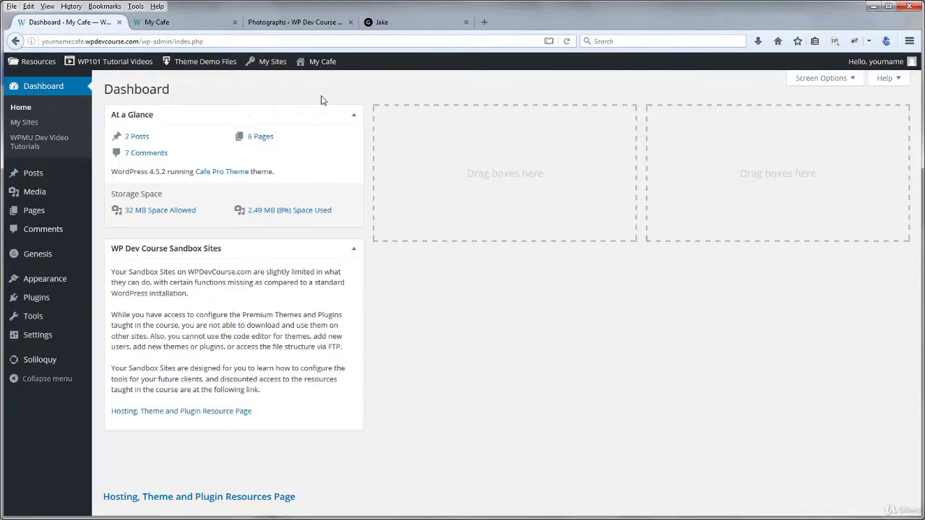
pyautogui.moveTo(315, 64)
pyautogui.click(179, 26)
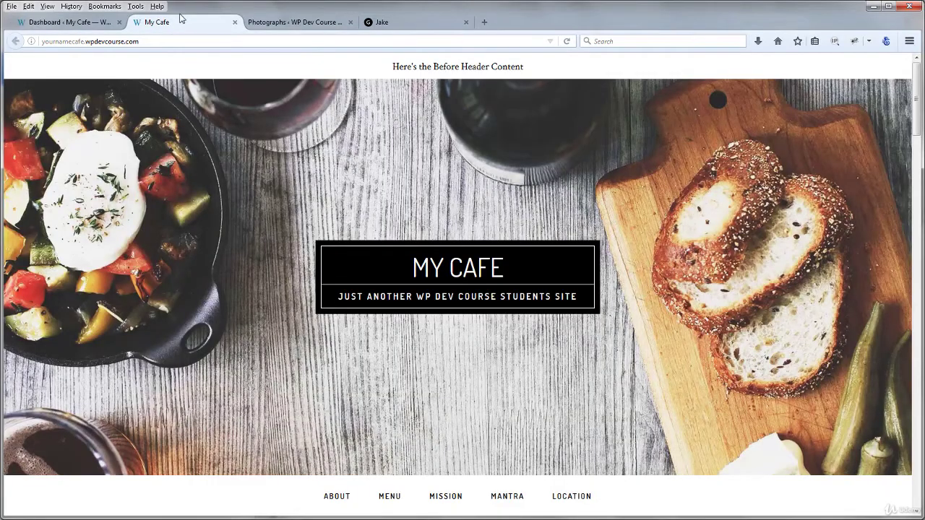
pyautogui.scroll(-3, 203, 190)
pyautogui.hotkey('ctrl', 'shift', 'Tab')
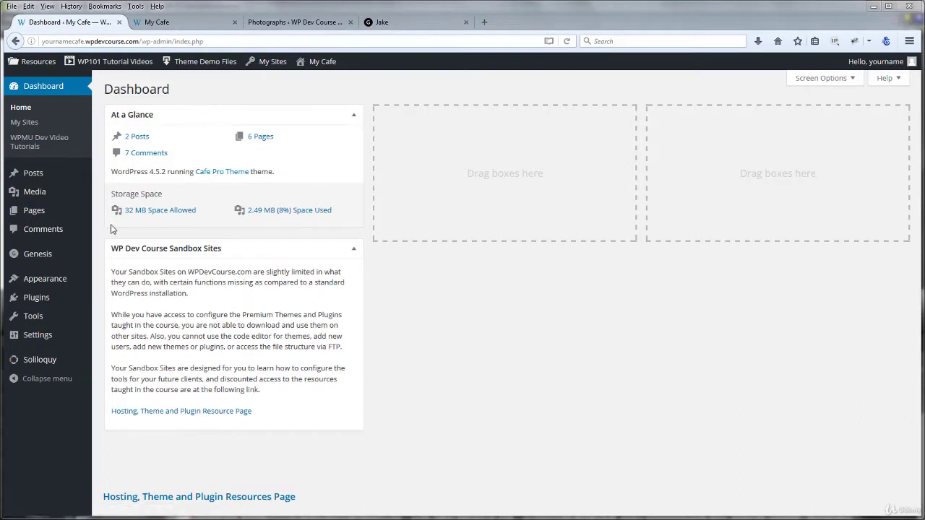
# Activate the CustomPress plugin on the My Cafe site.
pyautogui.click(37, 300)
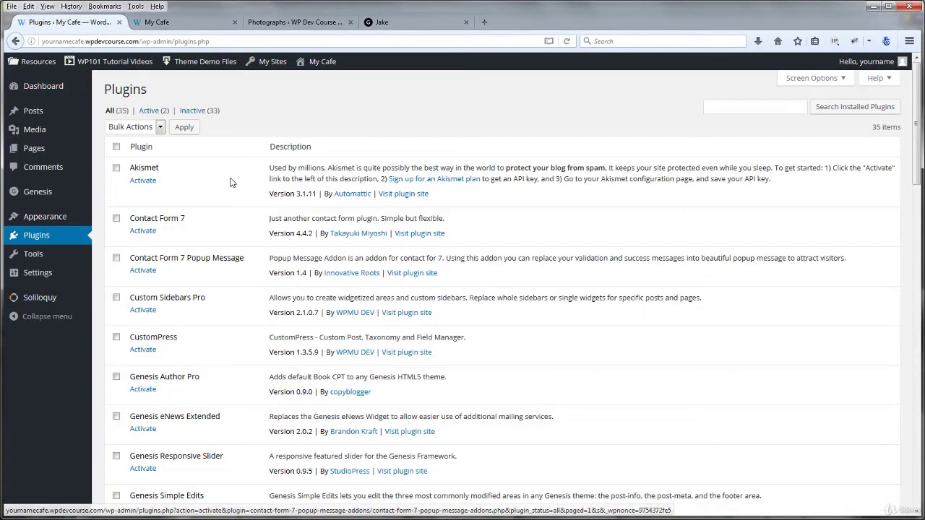
pyautogui.scroll(-2, 232, 183)
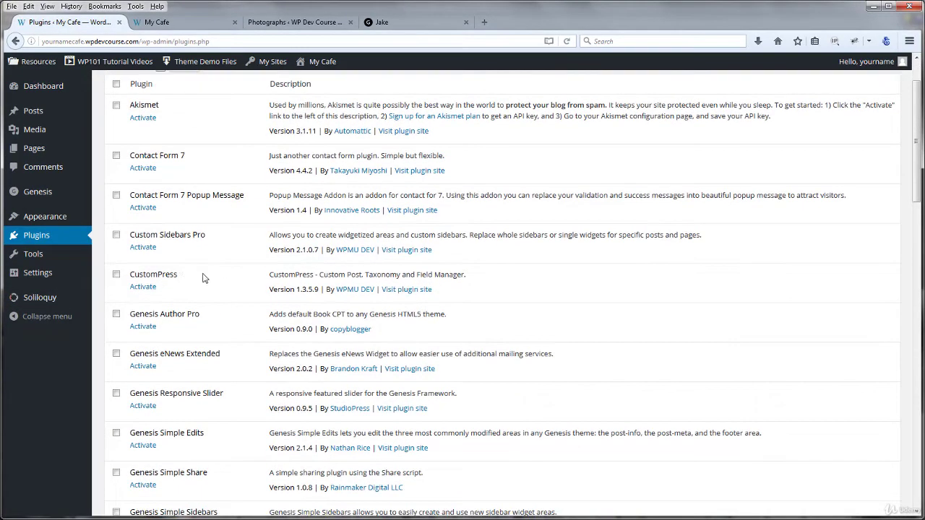
pyautogui.click(143, 287)
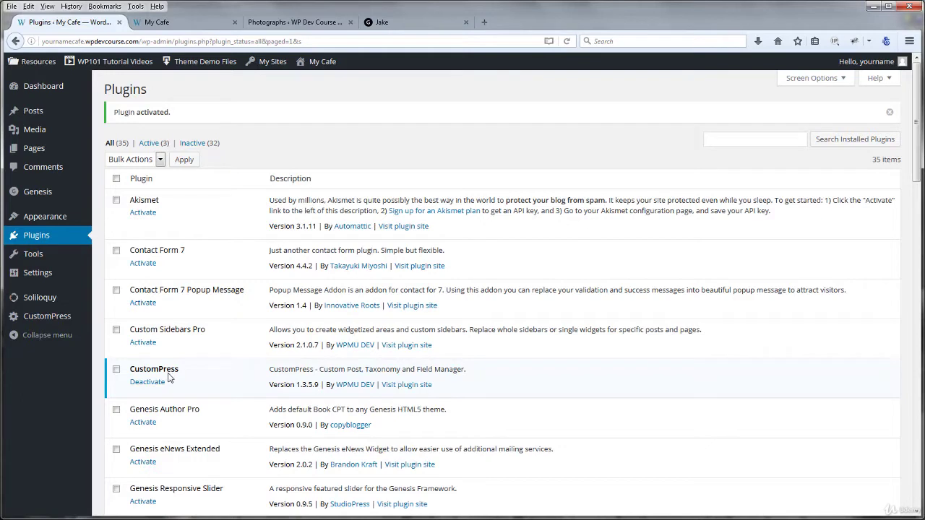
# Examine the admin entries available for the Photographs post type, including its Photo Types taxonomy.
pyautogui.moveTo(44, 321)
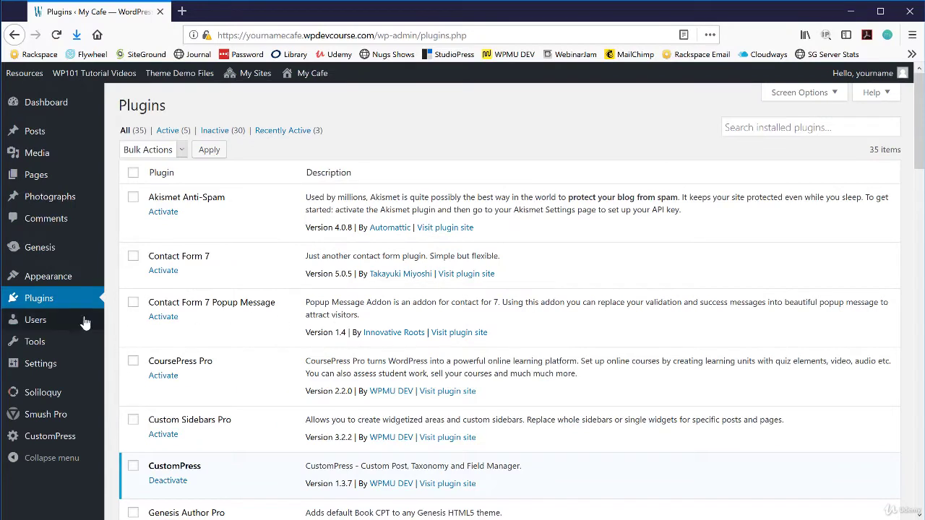
pyautogui.moveTo(77, 323)
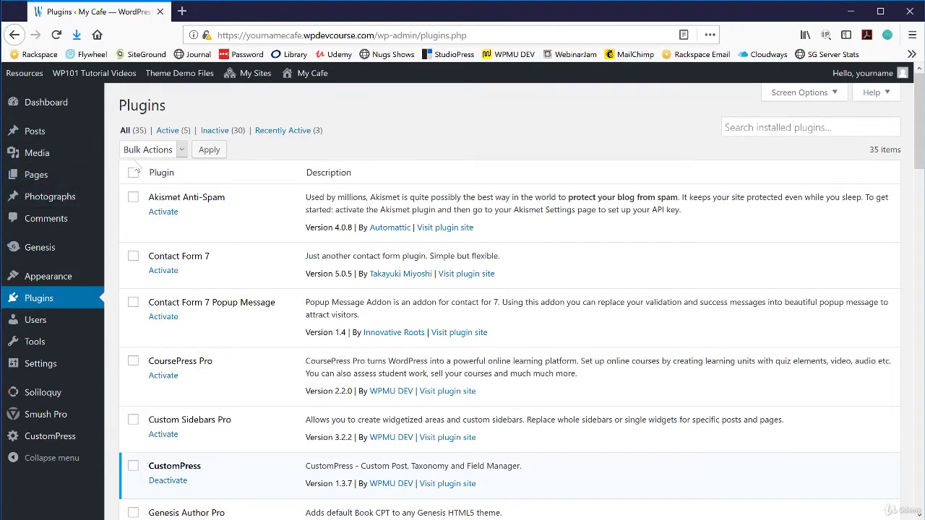
pyautogui.moveTo(71, 202)
pyautogui.moveTo(57, 137)
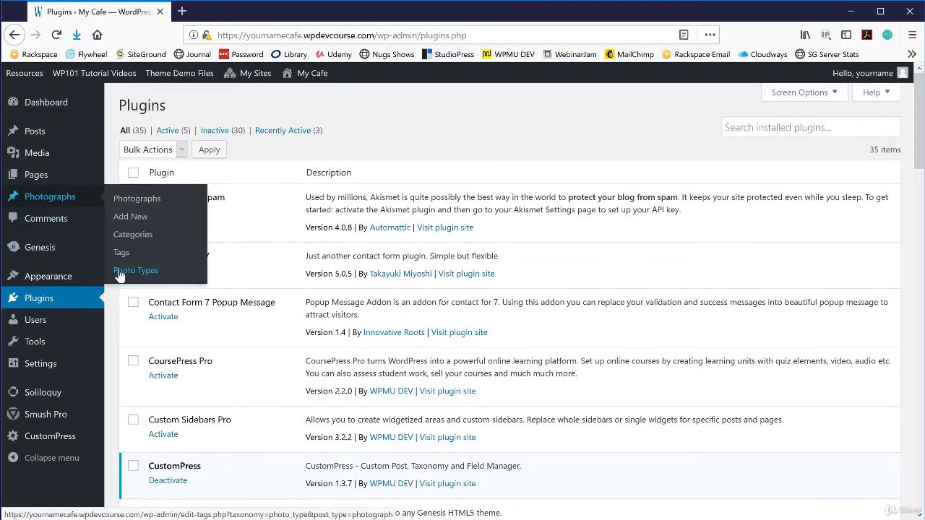
pyautogui.click(121, 275)
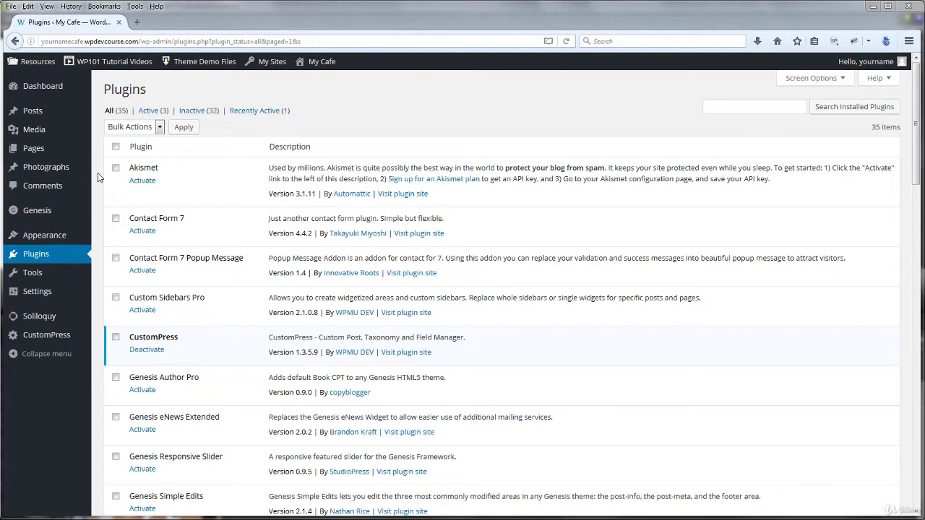
# Examine the images in the Media Library and the Photographs list with its Tags, Photo Types, Camera, Lens and Date Taken columns.
pyautogui.moveTo(36, 130)
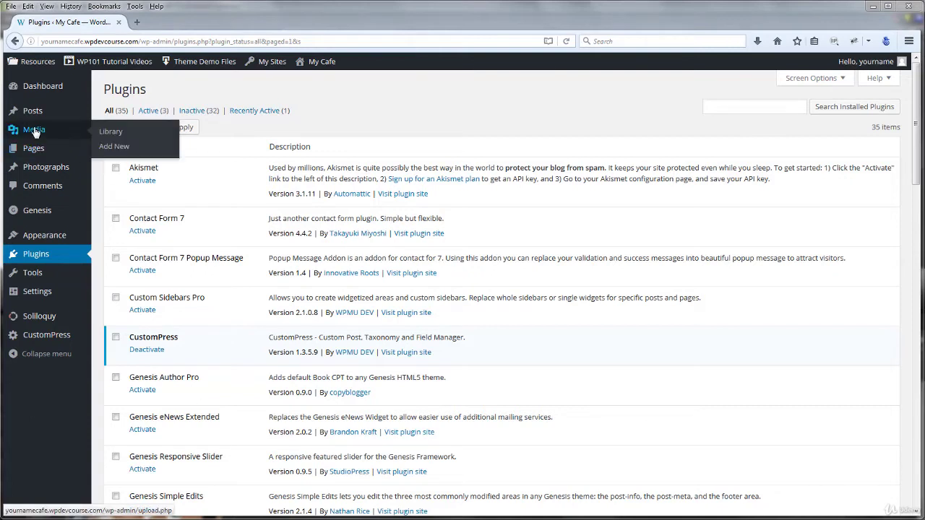
pyautogui.click(115, 132)
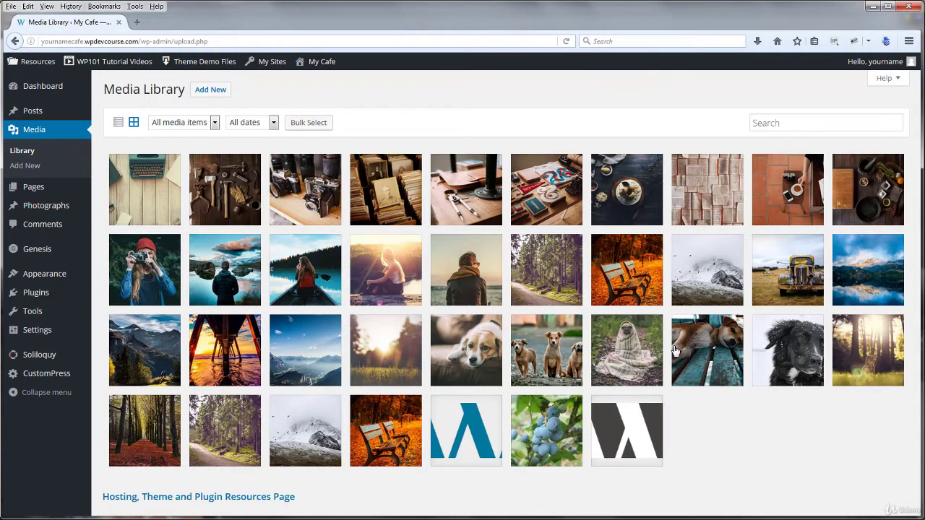
pyautogui.moveTo(61, 210)
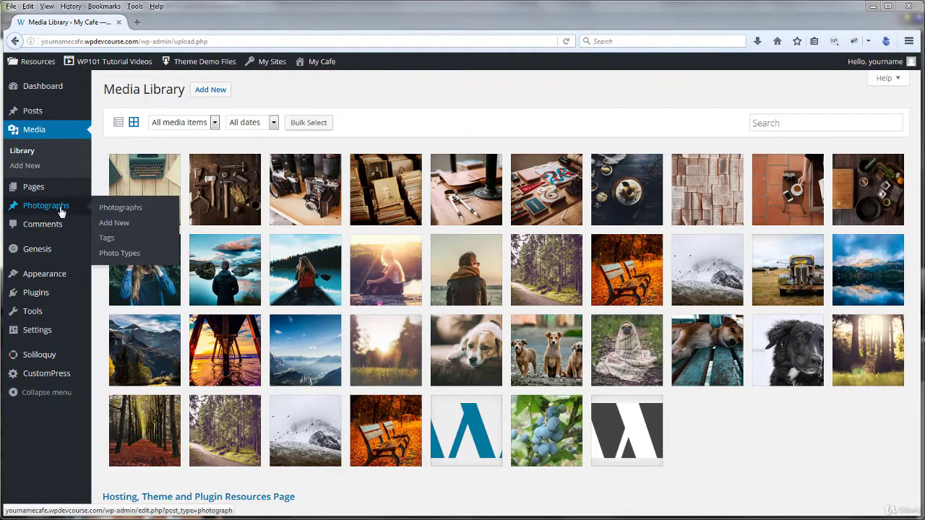
pyautogui.click(120, 211)
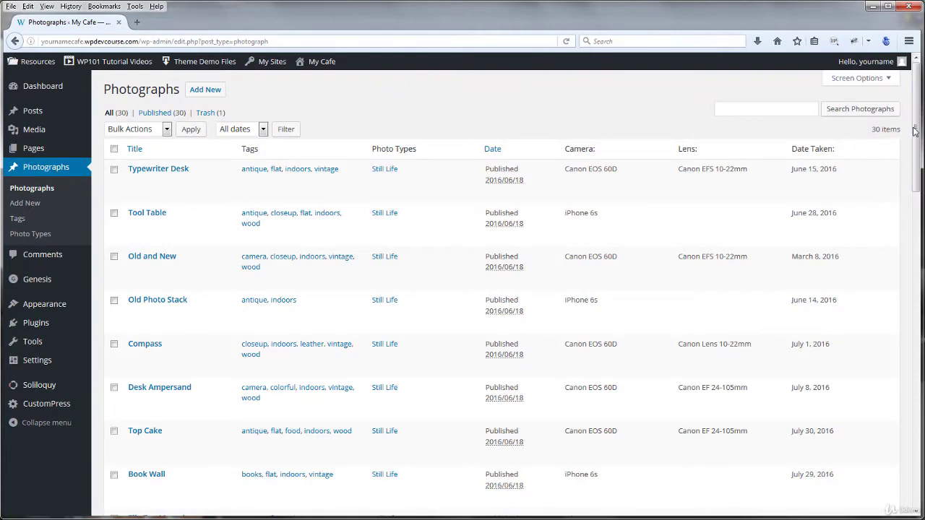
pyautogui.moveTo(915, 131)
pyautogui.mouseDown()
pyautogui.moveTo(913, 278)
pyautogui.moveTo(913, 130)
pyautogui.mouseUp()
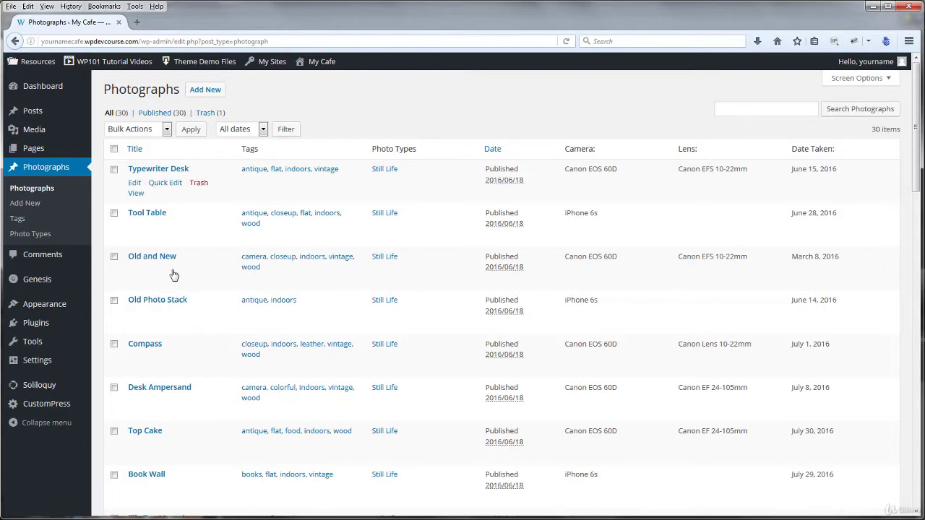
# Examine the photograph post type and the photo_type taxonomy defined in CustomPress, and return to the post types.
pyautogui.moveTo(66, 407)
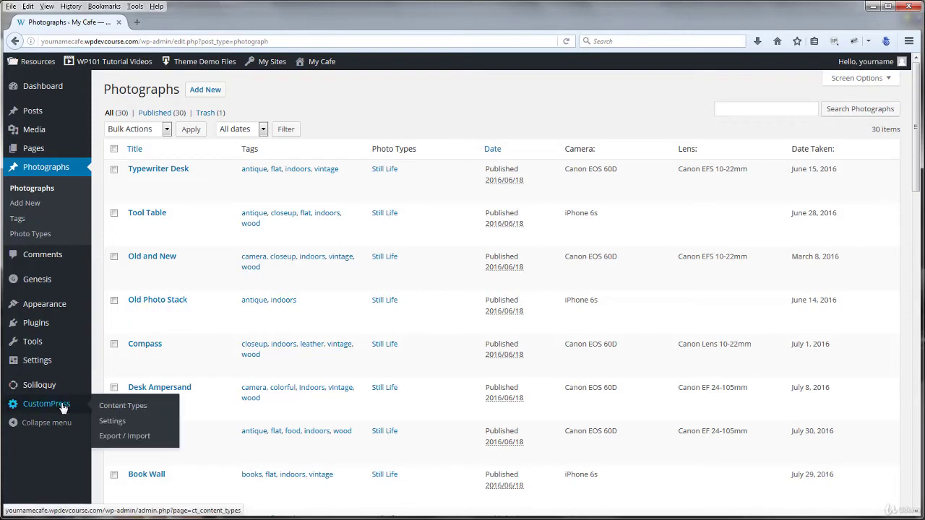
pyautogui.click(116, 408)
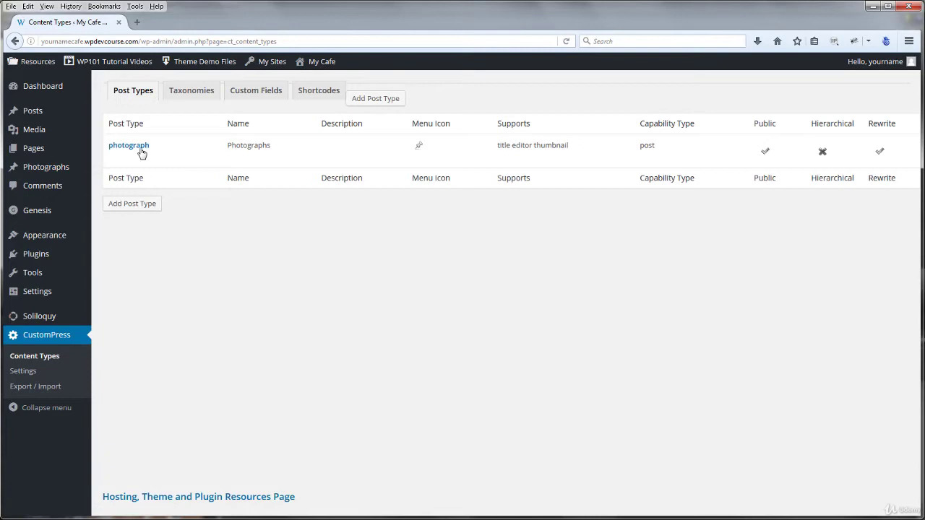
pyautogui.moveTo(142, 152)
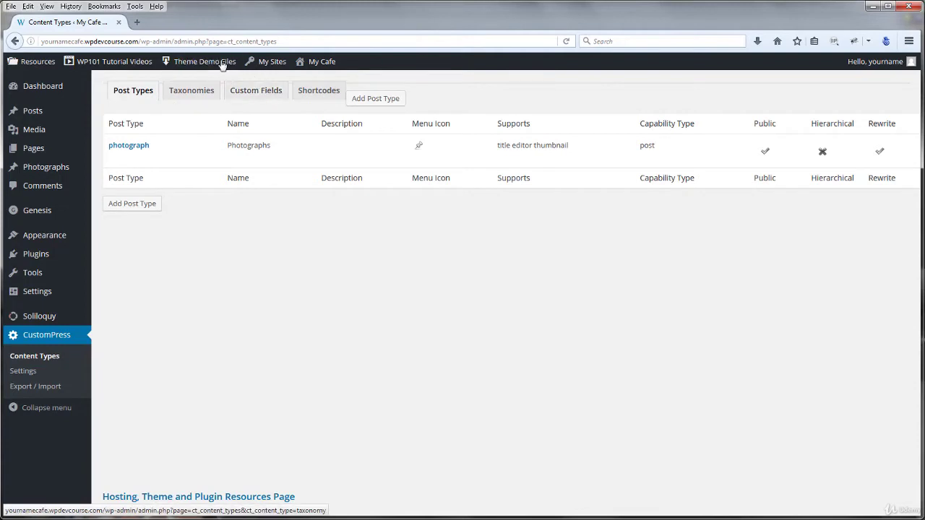
pyautogui.click(193, 93)
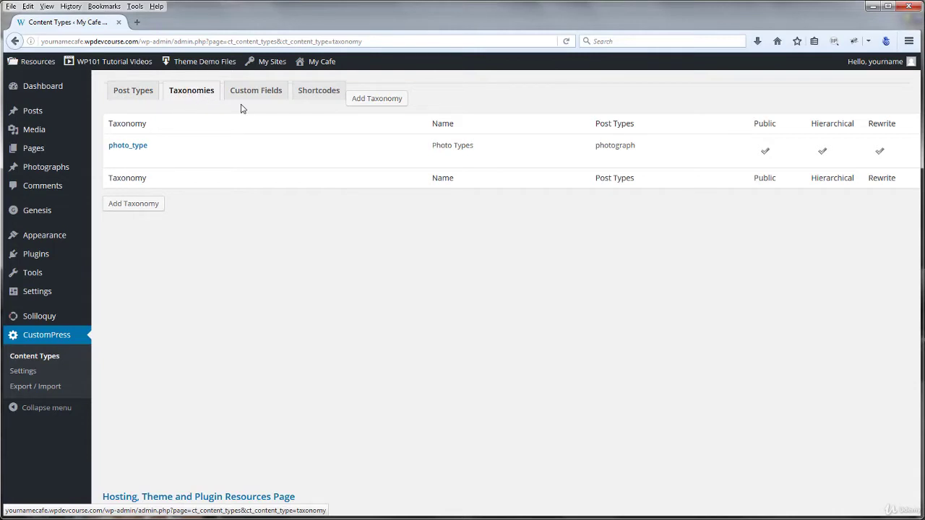
pyautogui.hotkey('alt', 'Left')
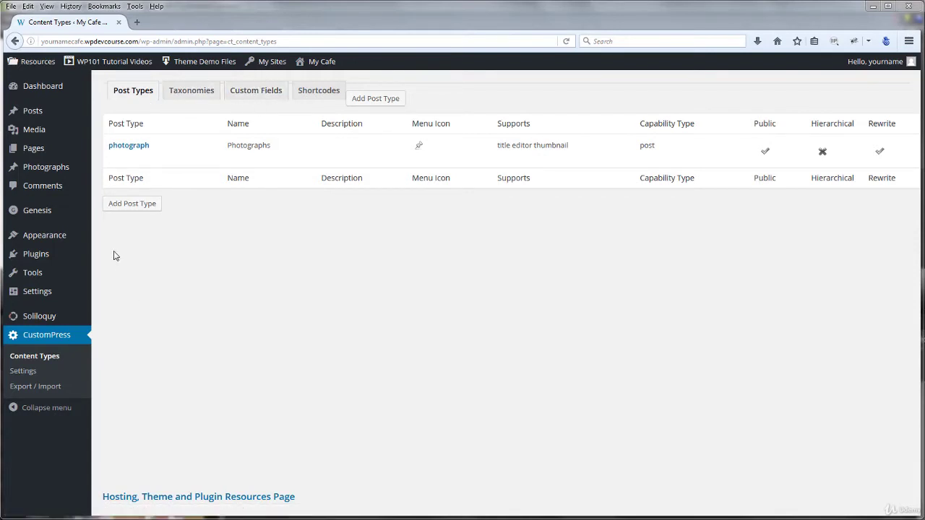
# Name the new post type Photograph and enable Thumbnail support alongside Title and Editor.
pyautogui.click(143, 146)
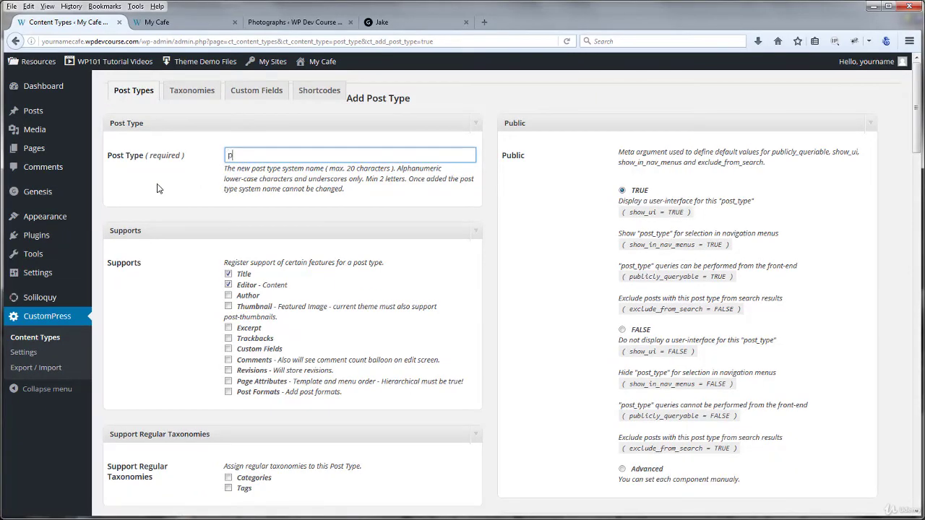
pyautogui.press('Down')
pyautogui.press('Down')
pyautogui.press('Return')
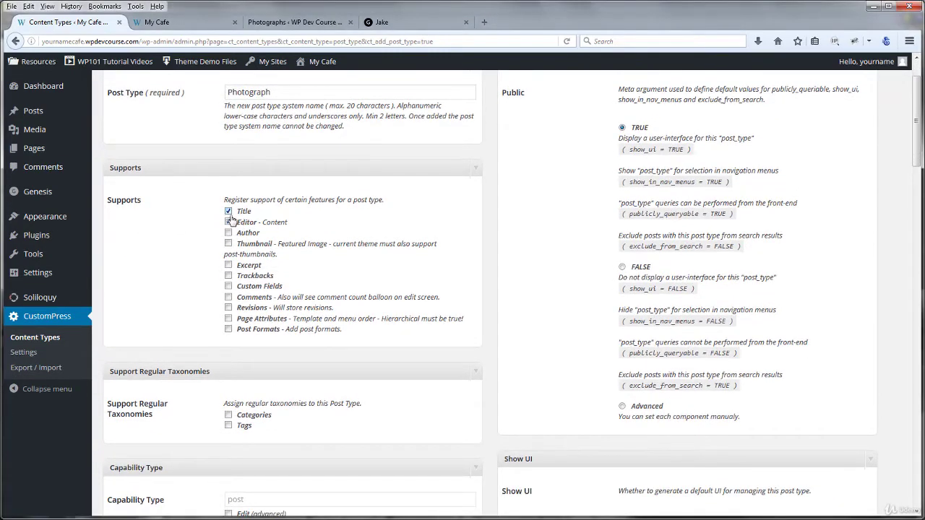
pyautogui.click(228, 223)
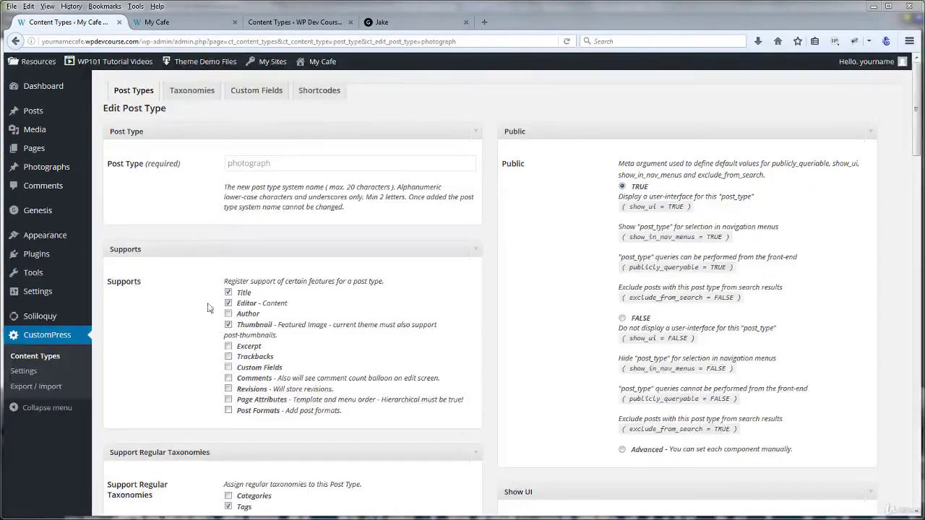
pyautogui.click(229, 346)
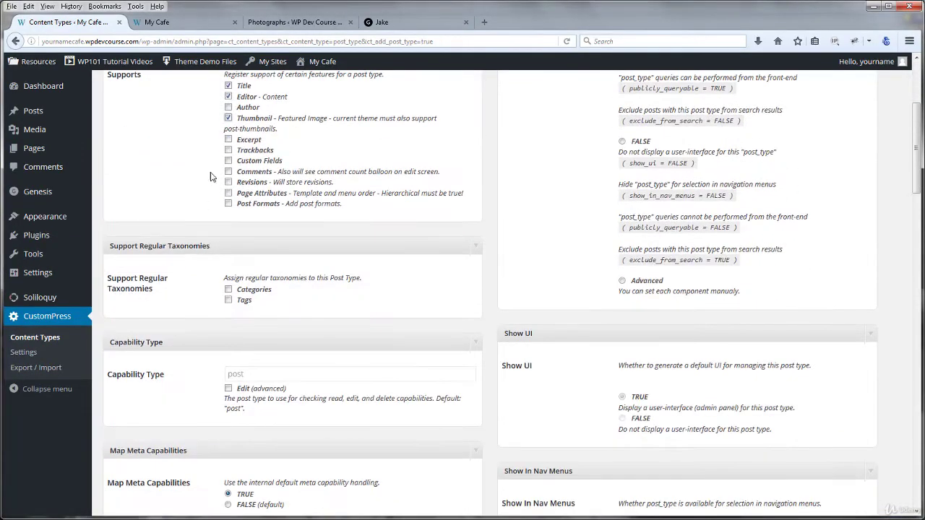
# Assign the regular Tags taxonomy to the new post type.
pyautogui.scroll(-2, 201, 209)
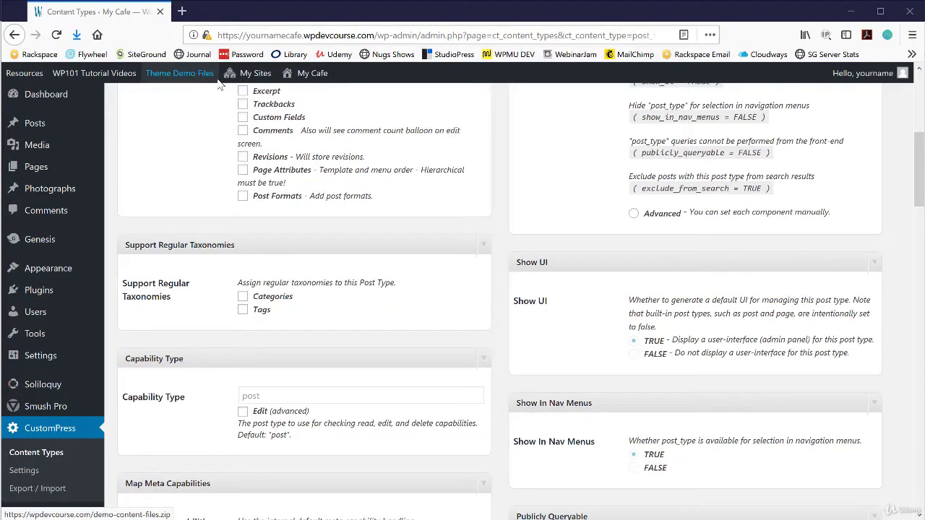
pyautogui.moveTo(249, 73)
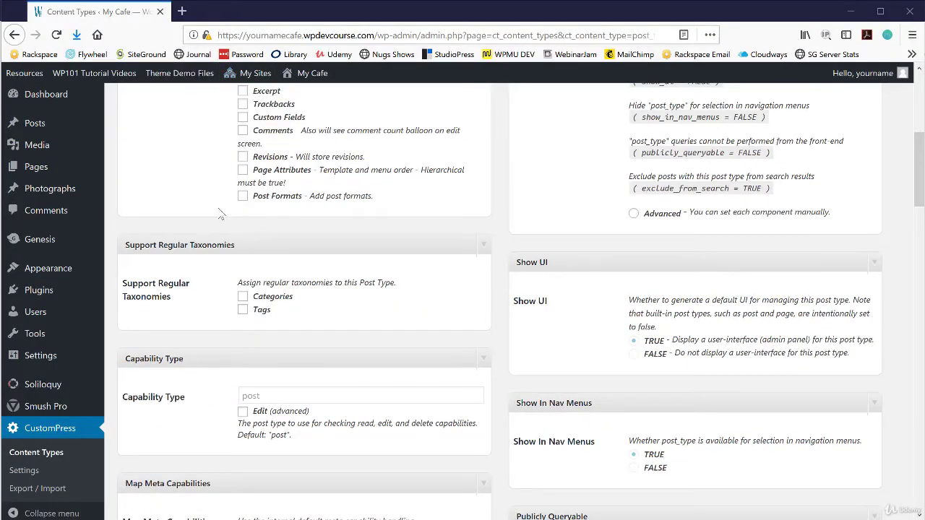
pyautogui.click(243, 297)
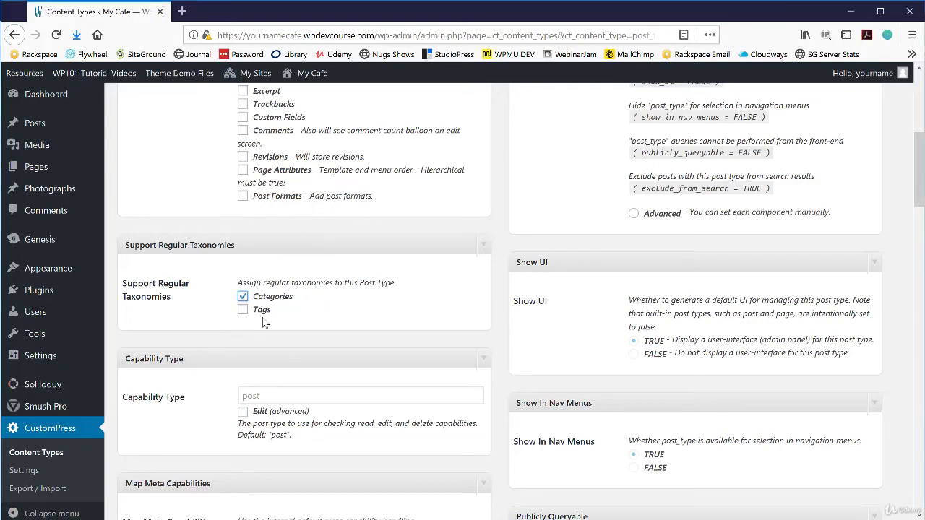
pyautogui.click(243, 310)
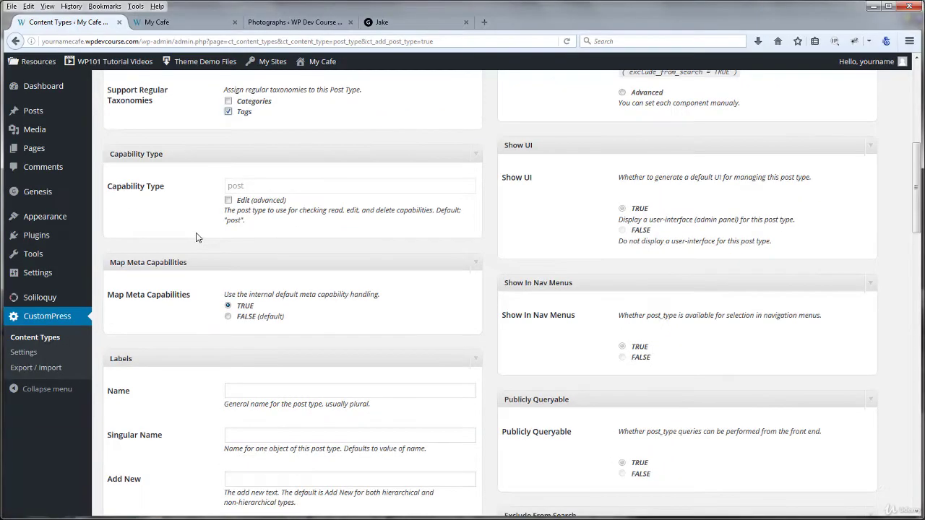
# Set the post type's Name label to "Photographs" and its Singular Name label to "Photograph".
pyautogui.scroll(-2, 200, 229)
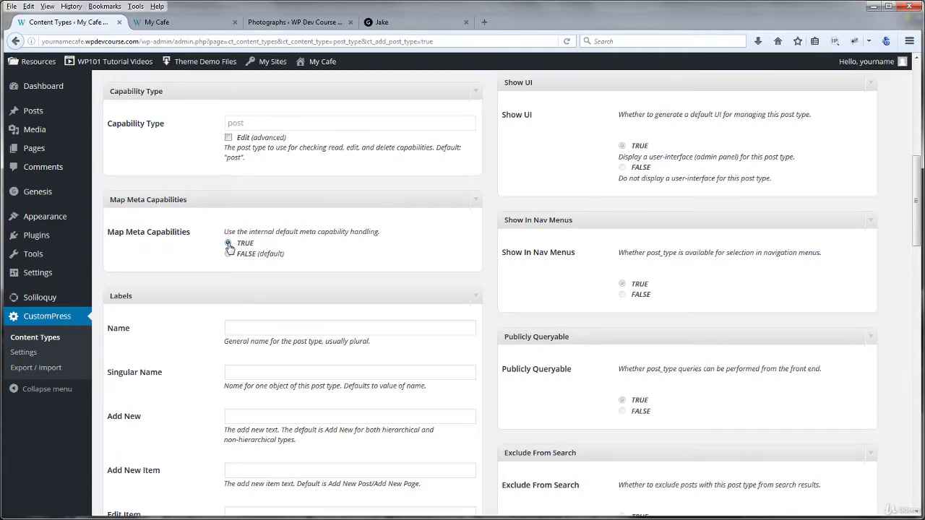
pyautogui.scroll(-3, 202, 268)
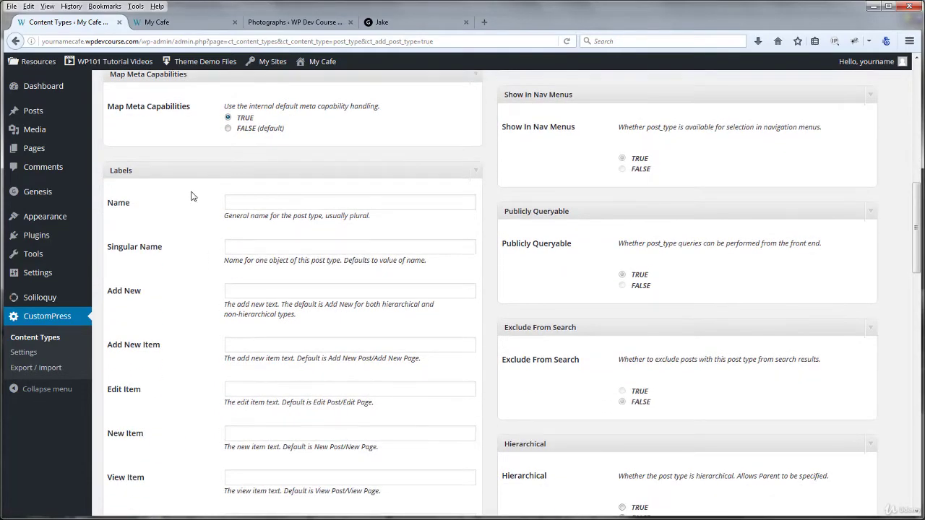
pyautogui.scroll(-3, 192, 196)
pyautogui.scroll(1, 195, 202)
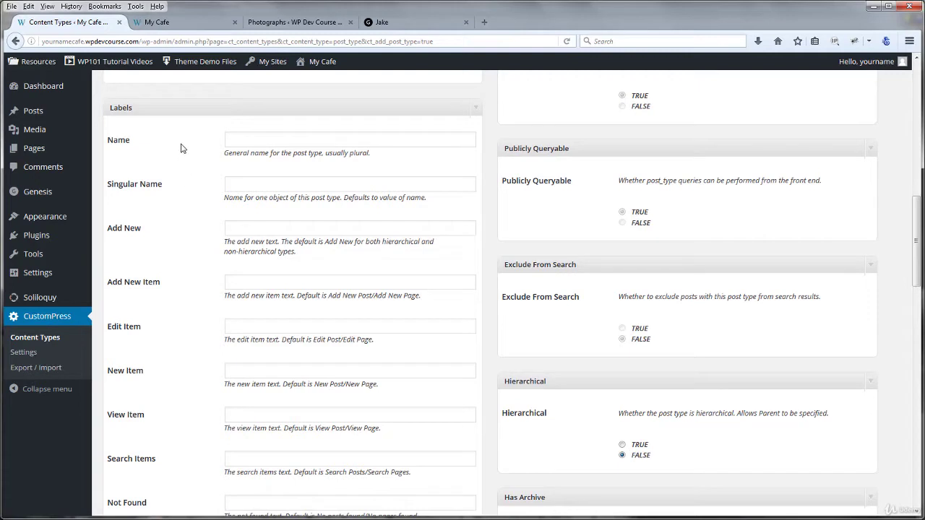
pyautogui.click(246, 141)
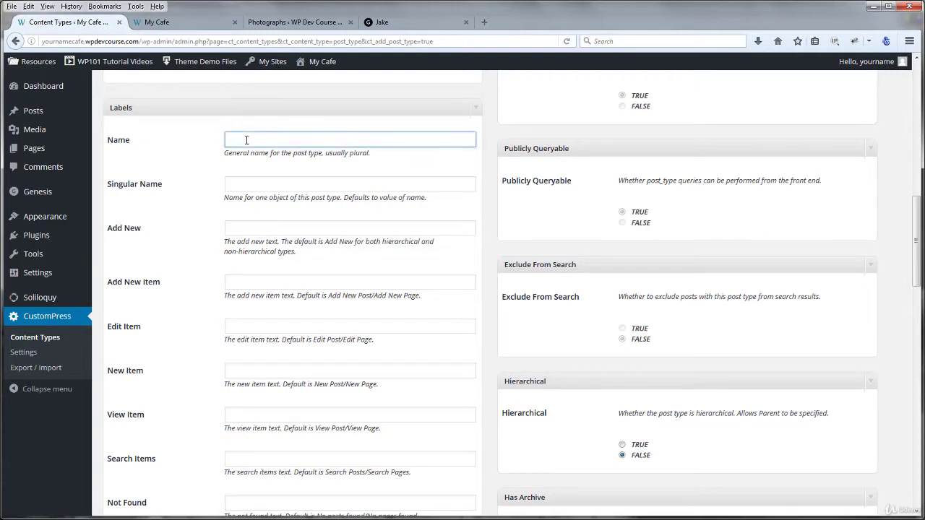
pyautogui.write('P')
pyautogui.click(247, 153)
pyautogui.click(252, 186)
pyautogui.write('P')
pyautogui.press('Down')
pyautogui.press('Return')
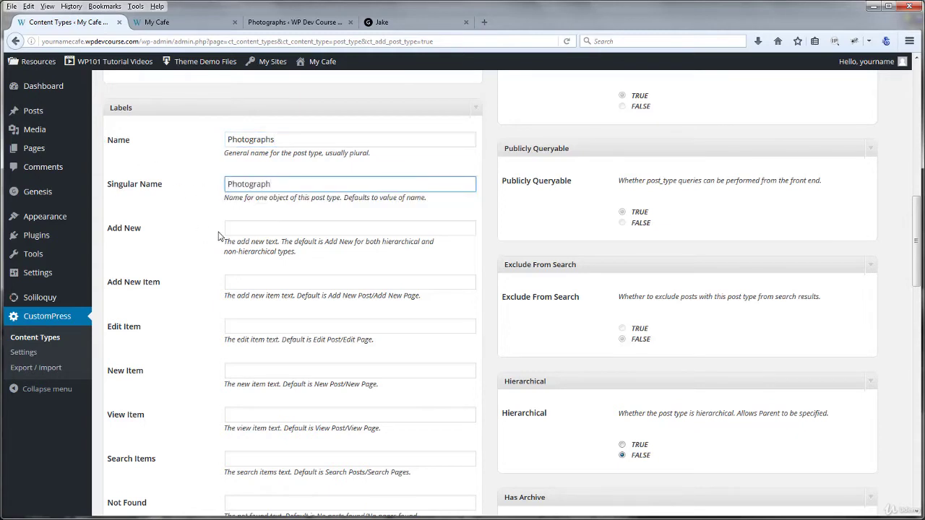
# Set the Add New label to "Add New" and the Add New Item label to "Add New Photograph".
pyautogui.click(250, 228)
pyautogui.write('A')
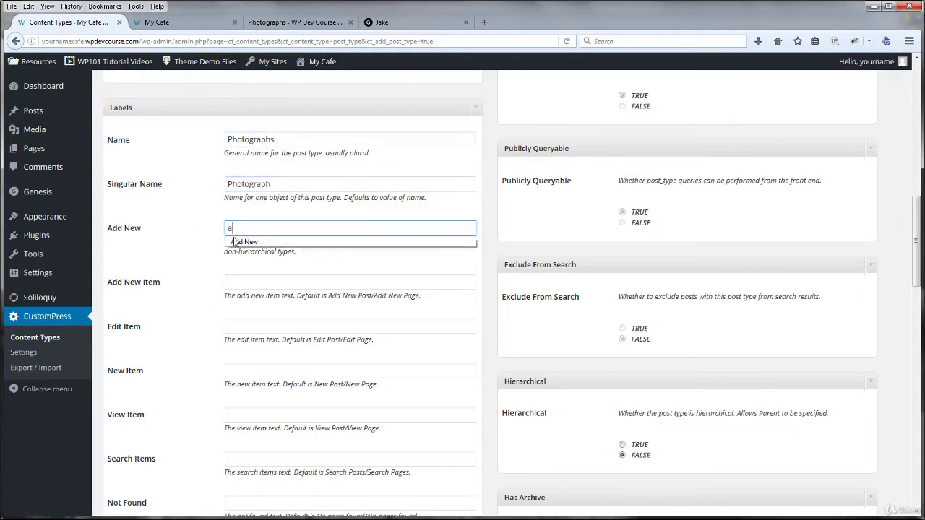
pyautogui.press('Down')
pyautogui.press('Return')
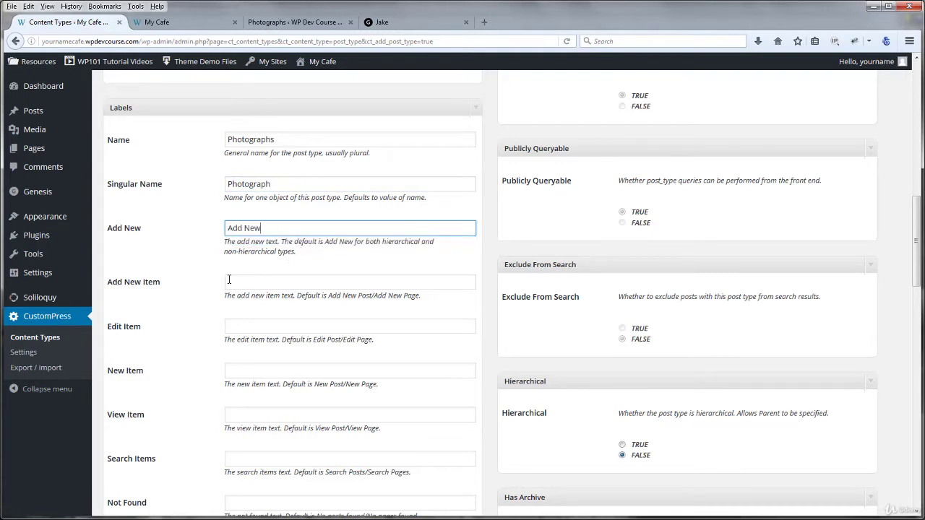
pyautogui.click(244, 283)
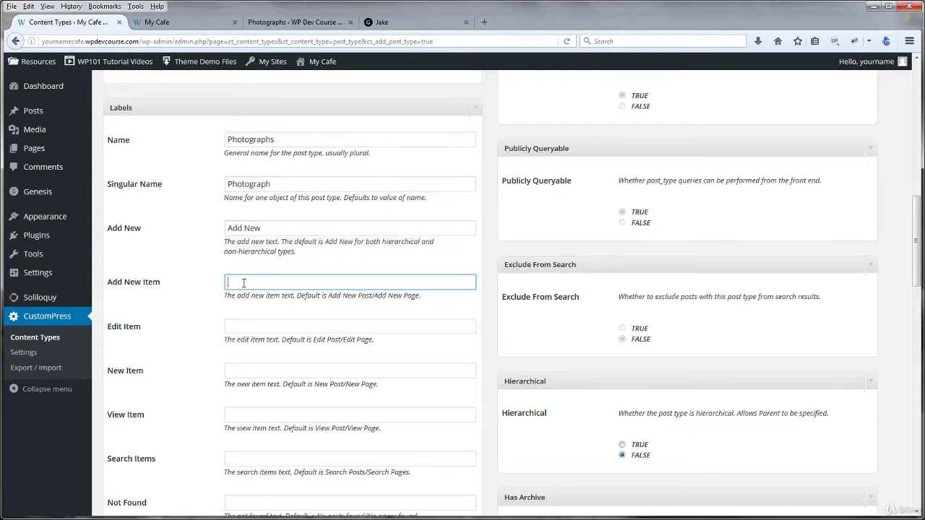
pyautogui.write('A')
pyautogui.press('Down')
pyautogui.press('Return')
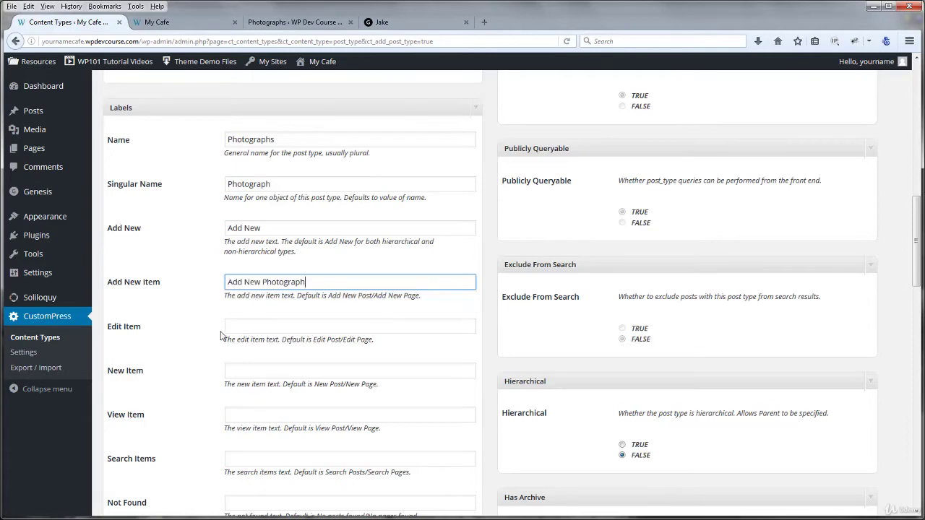
# Set the post type's Edit Item label to "Edit Photograph".
pyautogui.click(241, 326)
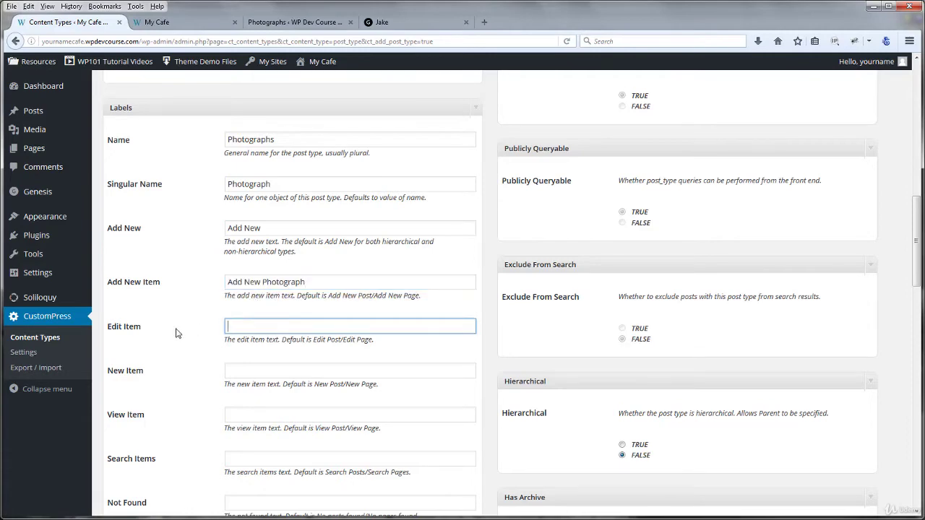
pyautogui.write('E')
pyautogui.press('Down')
pyautogui.press('Return')
# Set the post type's New Item label to "New Photograph".
pyautogui.scroll(-3, 192, 330)
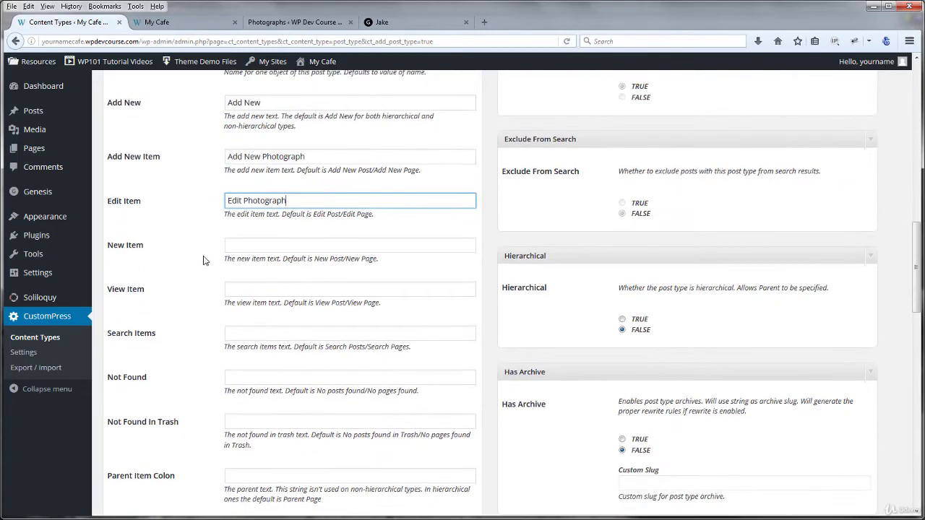
pyautogui.click(239, 246)
pyautogui.moveTo(226, 260); pyautogui.dragTo(384, 268)
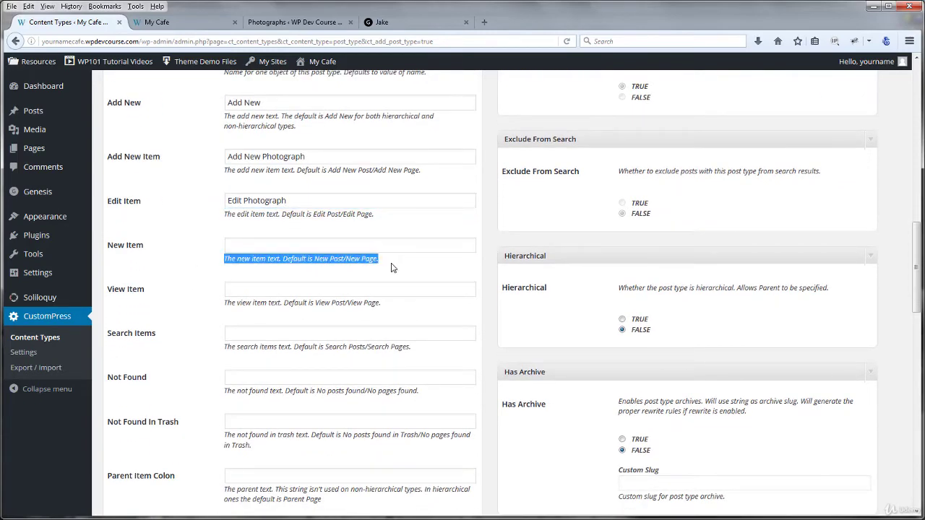
pyautogui.click(391, 266)
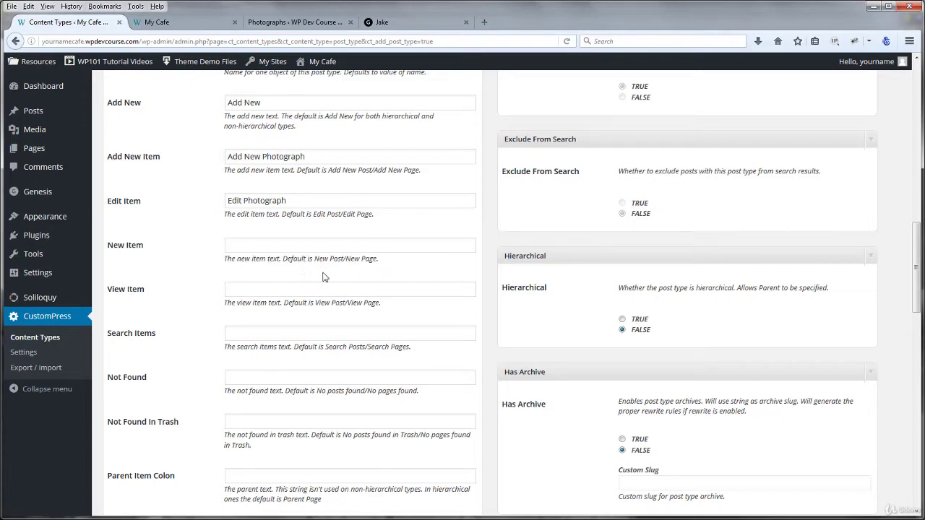
pyautogui.click(290, 244)
pyautogui.write('Ne')
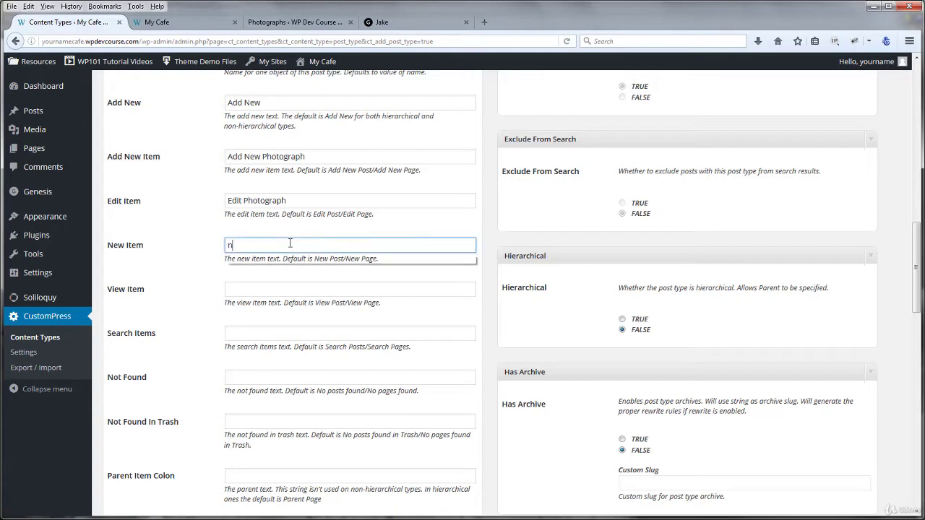
pyautogui.click(286, 259)
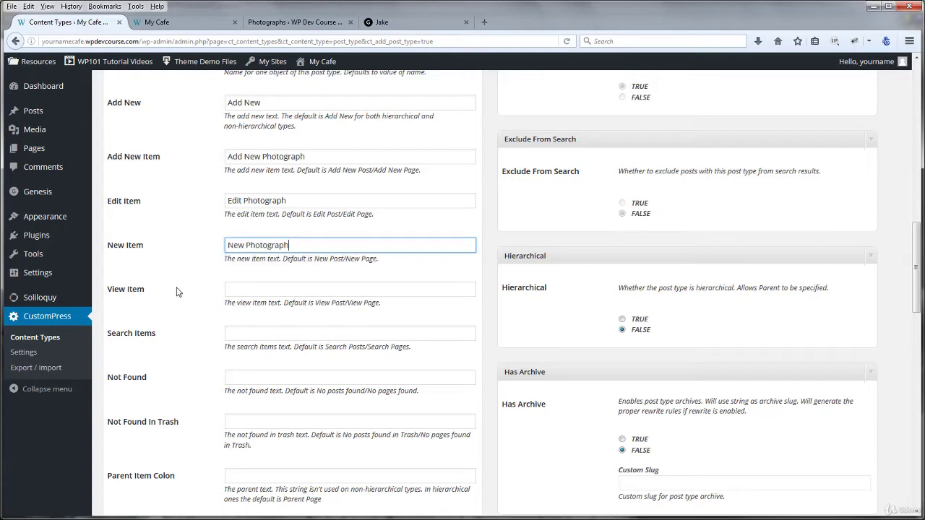
# Set the post type's View Item label to "View Photograph" and its Search Items label to "Search Photographs".
pyautogui.click(243, 288)
pyautogui.write('V')
pyautogui.click(246, 302)
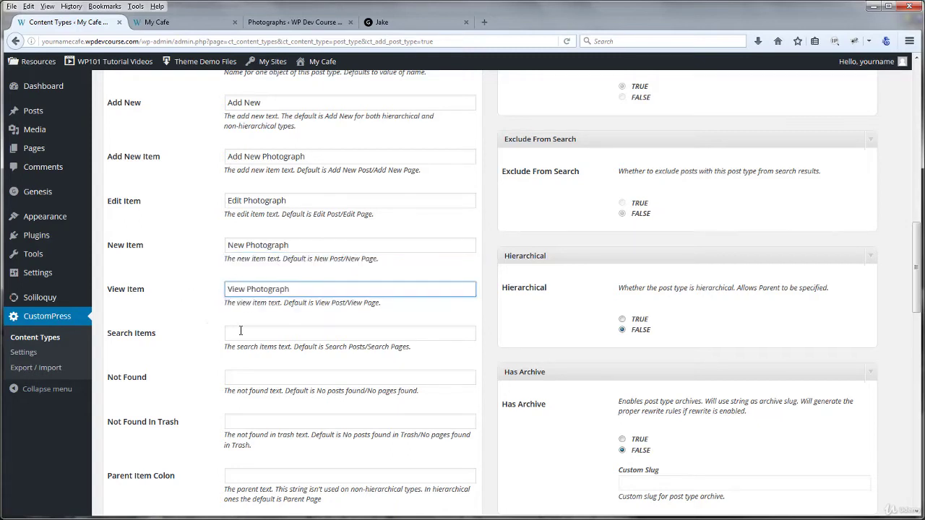
pyautogui.click(241, 331)
pyautogui.write('s')
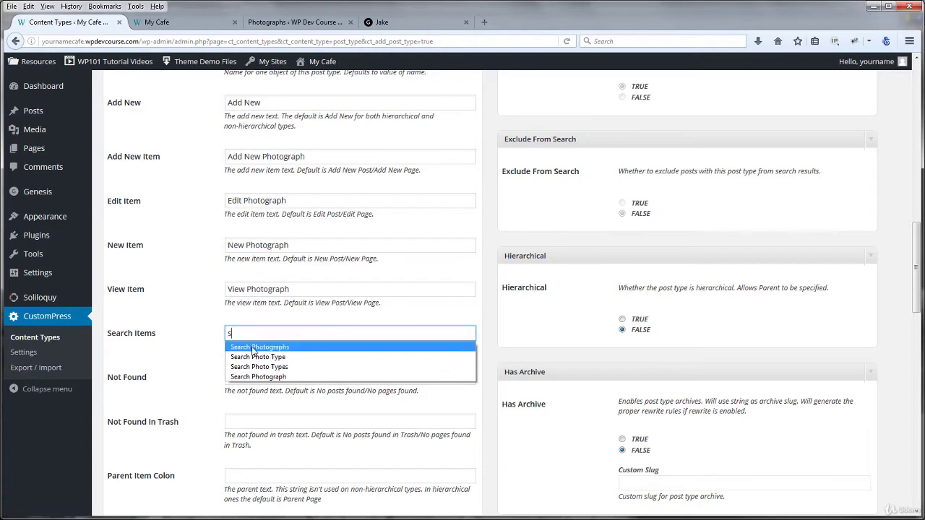
pyautogui.click(252, 348)
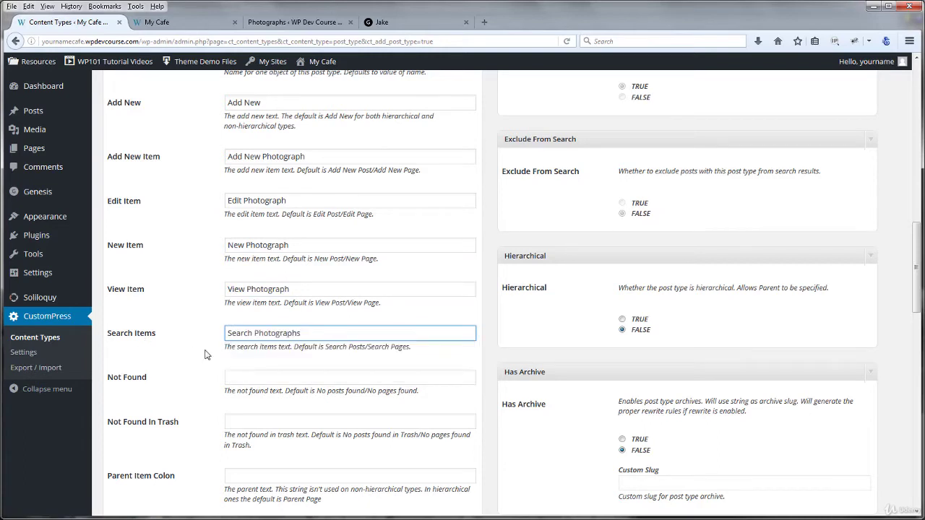
pyautogui.click(362, 348)
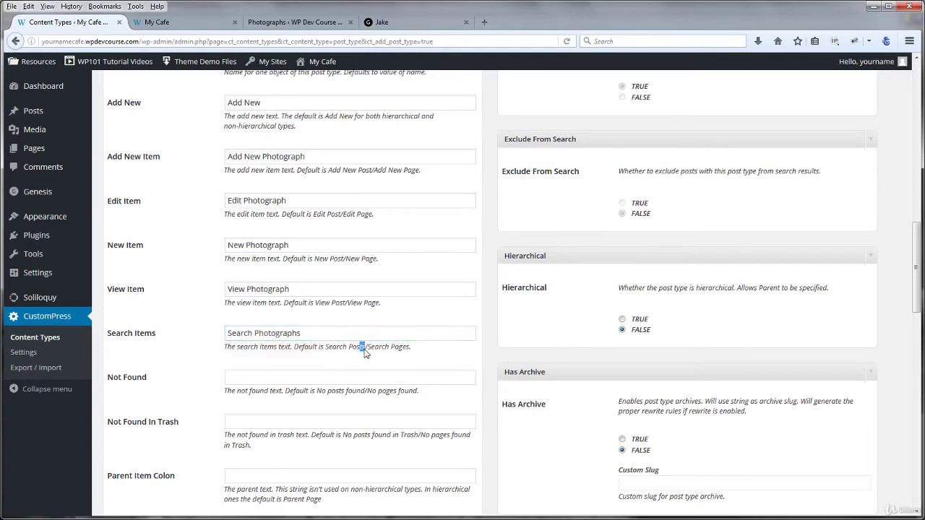
pyautogui.click(365, 349)
# Set the Not Found label to "No photographs found" and the Not Found In Trash label to "No photographs found in Trash".
pyautogui.click(260, 376)
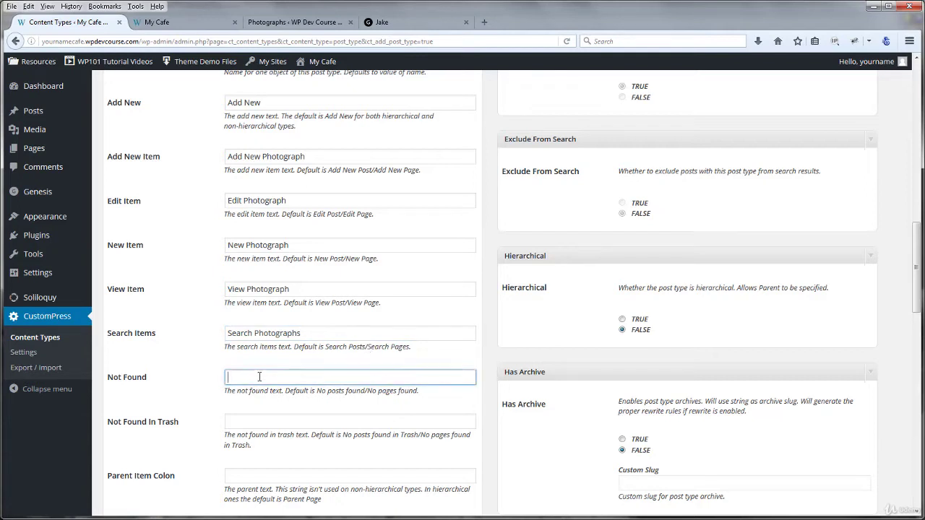
pyautogui.write('No')
pyautogui.click(233, 397)
pyautogui.click(243, 421)
pyautogui.write('No')
pyautogui.click(244, 436)
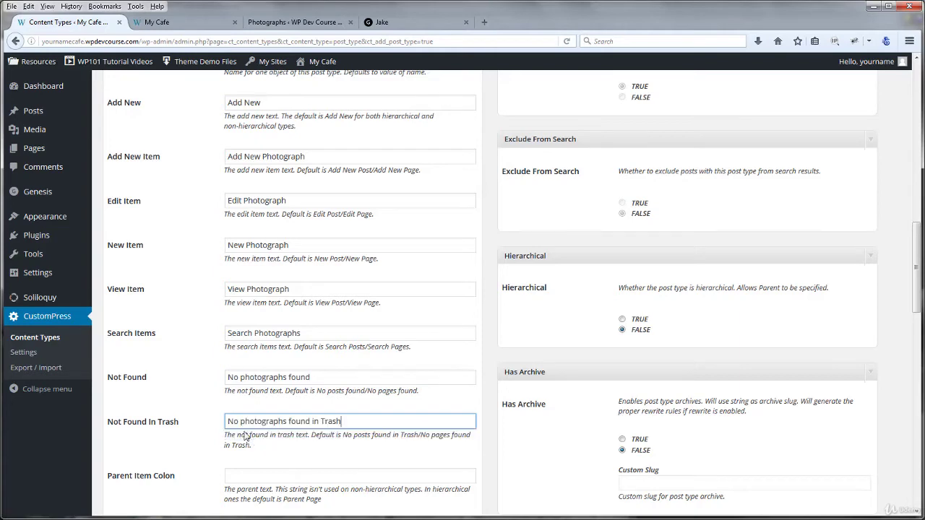
# Set the post type's Parent Item Colon label to "Parent Photograph".
pyautogui.scroll(-3, 196, 413)
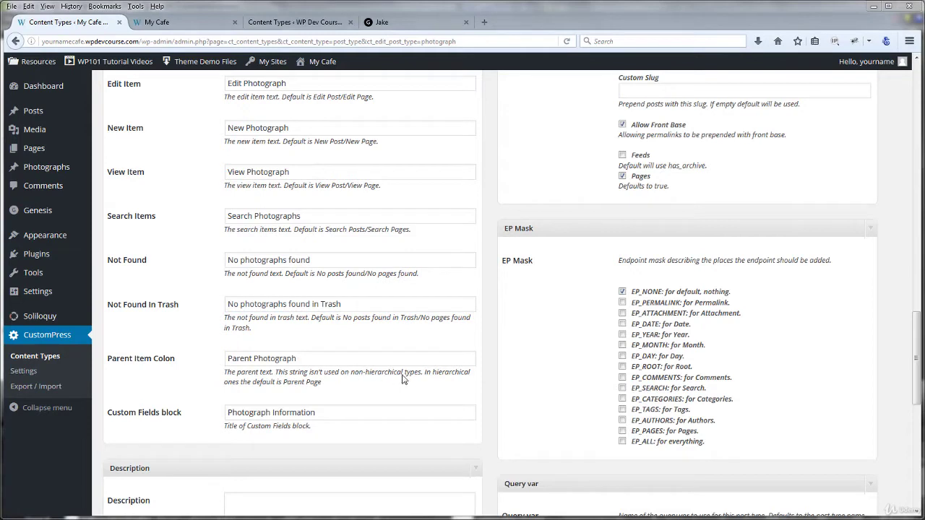
pyautogui.click(301, 359)
pyautogui.moveTo(306, 360); pyautogui.dragTo(222, 357)
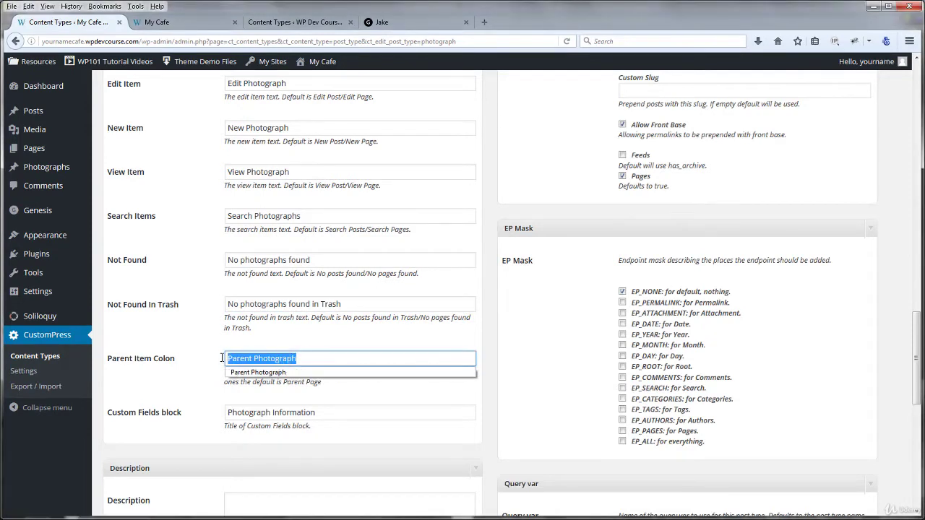
pyautogui.press('Escape')
pyautogui.press('Down')
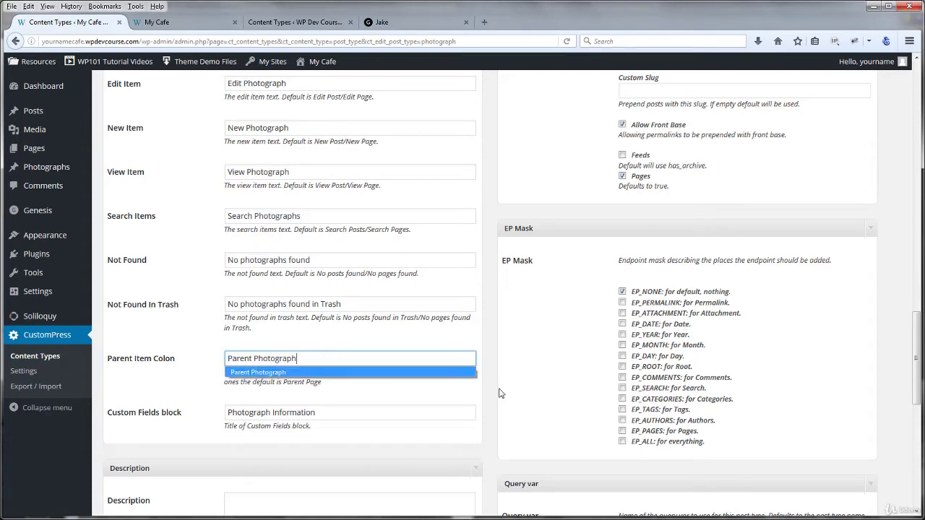
pyautogui.click(508, 384)
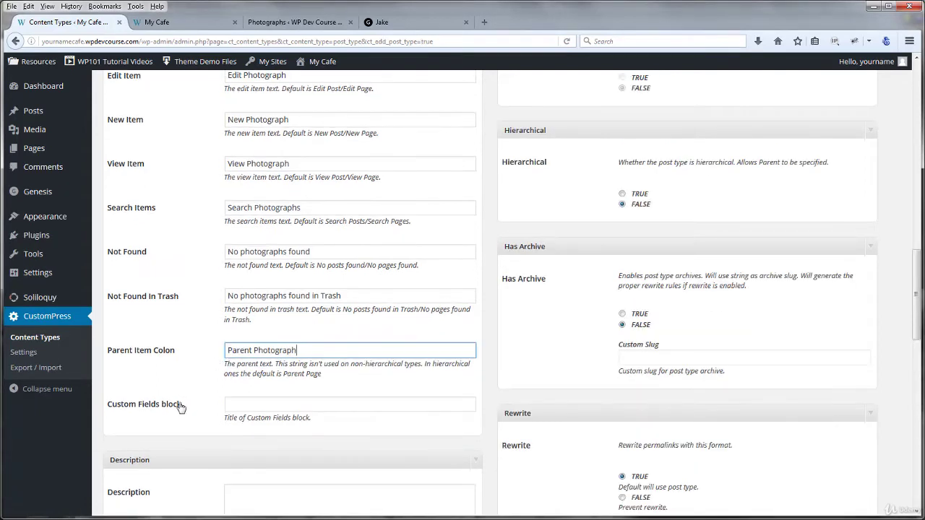
# Title the post type's Custom Fields block "Photograph Information".
pyautogui.click(251, 407)
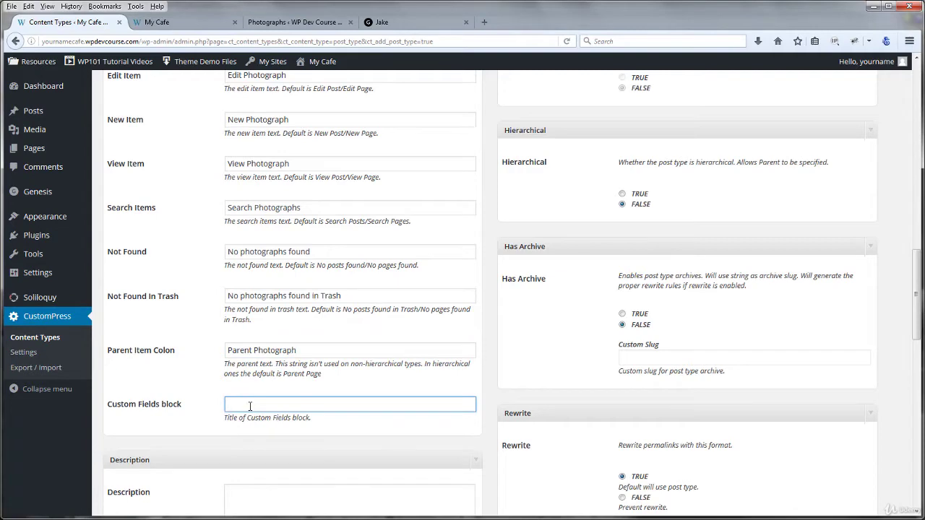
pyautogui.write('Ph')
pyautogui.click(231, 419)
# Set the post type's Menu Position to 20 so that it sits below Pages in the admin menu.
pyautogui.scroll(-1, 209, 398)
pyautogui.scroll(-5, 209, 385)
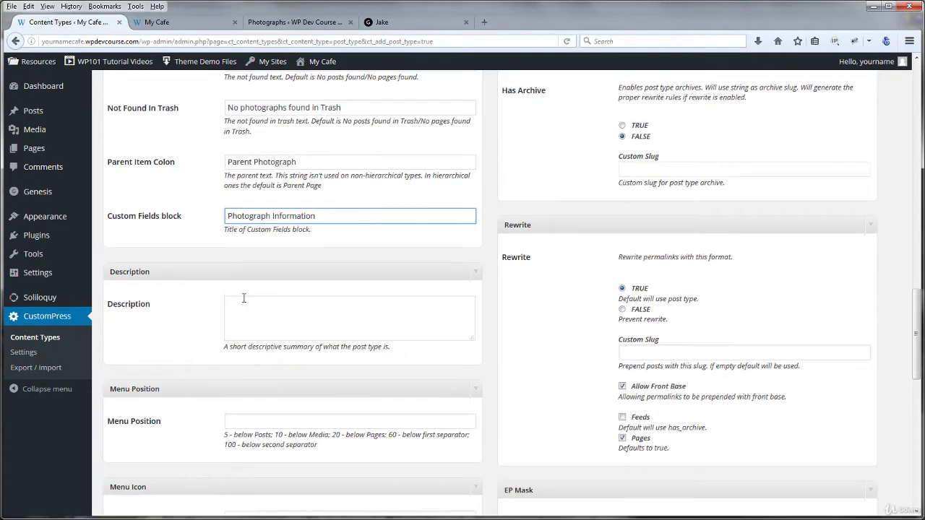
pyautogui.scroll(-4, 203, 331)
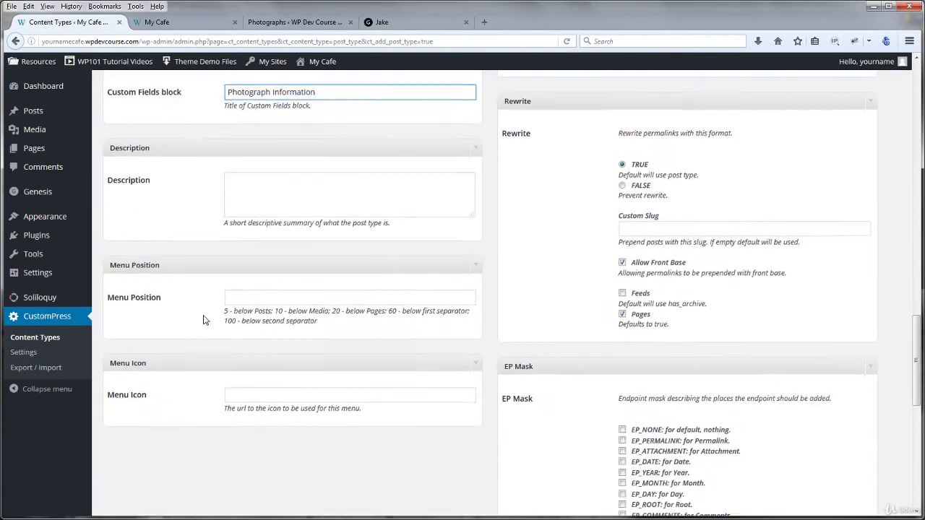
pyautogui.click(250, 297)
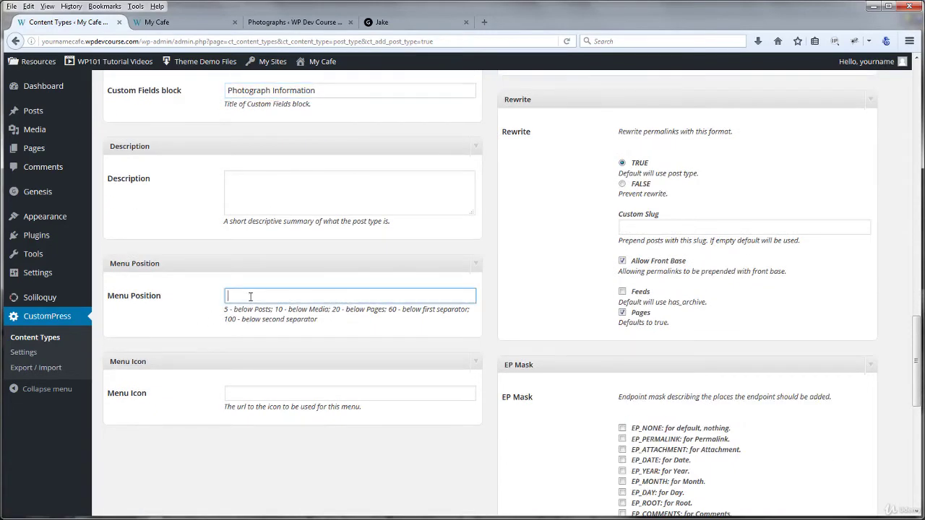
pyautogui.write('20')
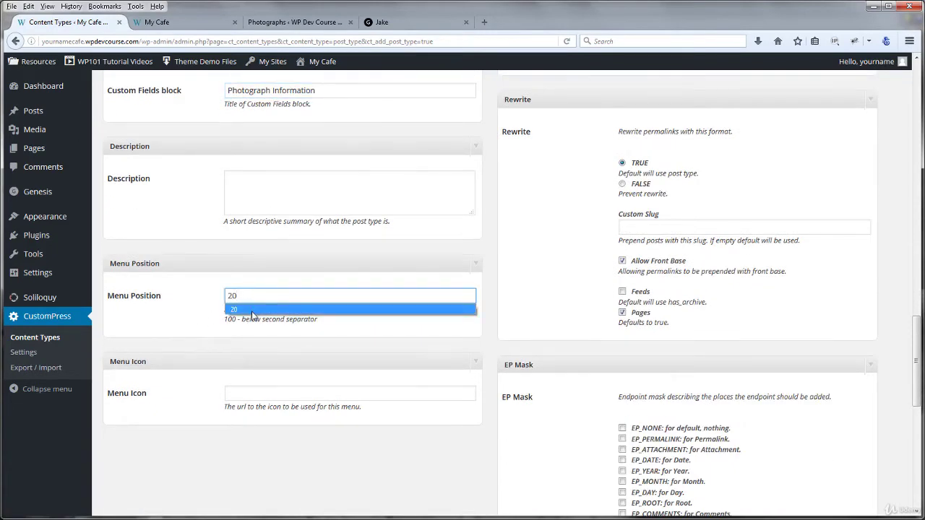
pyautogui.press('Escape')
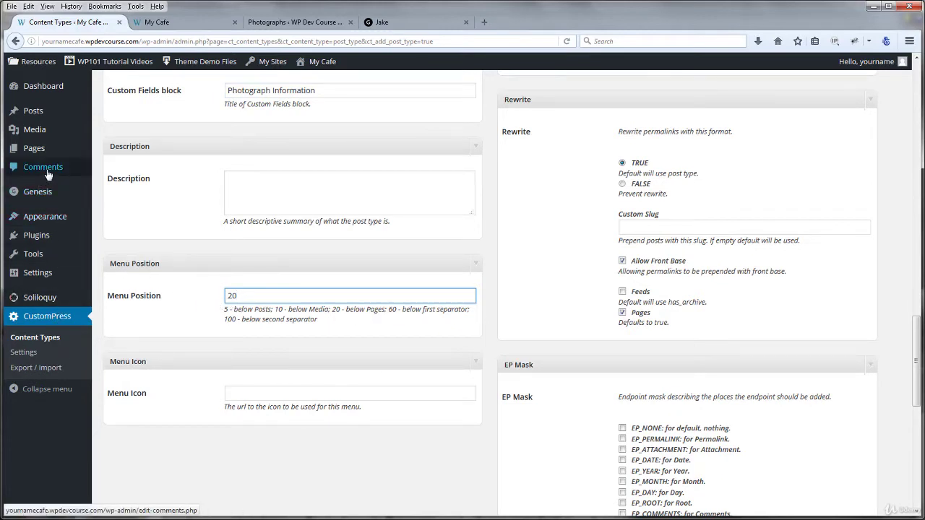
pyautogui.moveTo(42, 154)
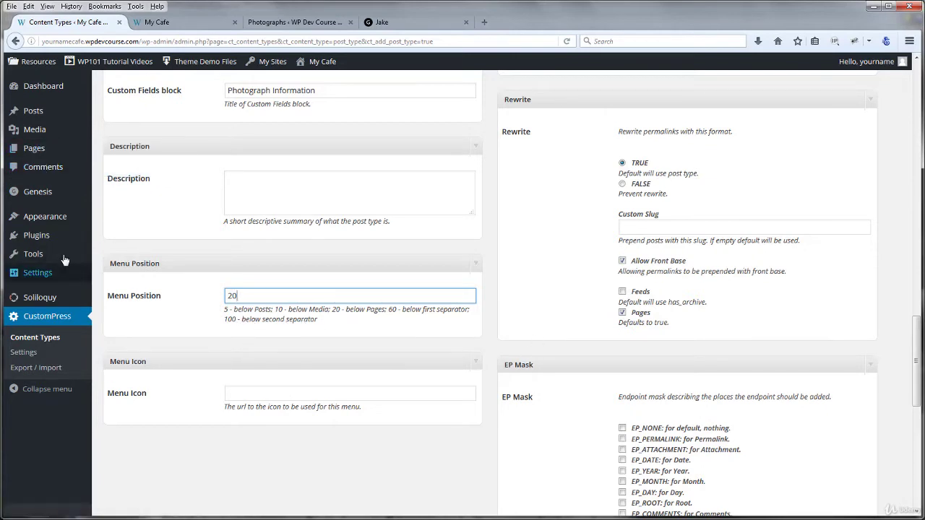
pyautogui.moveTo(13, 114)
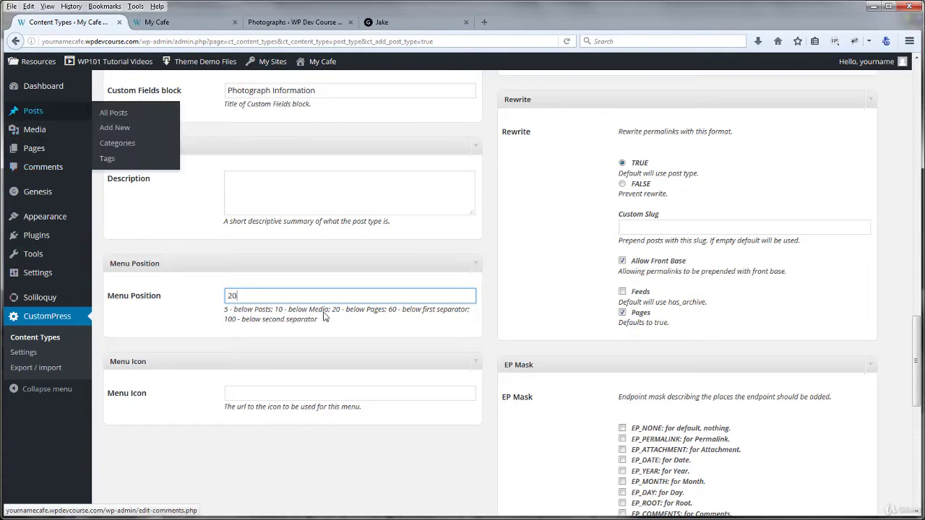
# Review the post type's Public, Show UI, Show In Nav Menus, Publicly Queryable, Exclude From Search and Hierarchical settings.
pyautogui.scroll(10, 563, 360)
pyautogui.scroll(5, 563, 360)
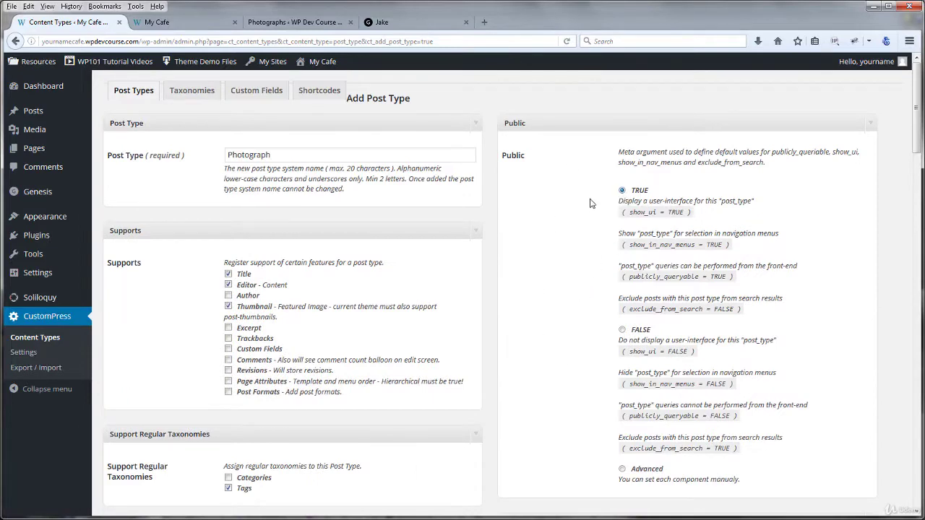
pyautogui.scroll(-1, 566, 210)
pyautogui.scroll(-5, 567, 213)
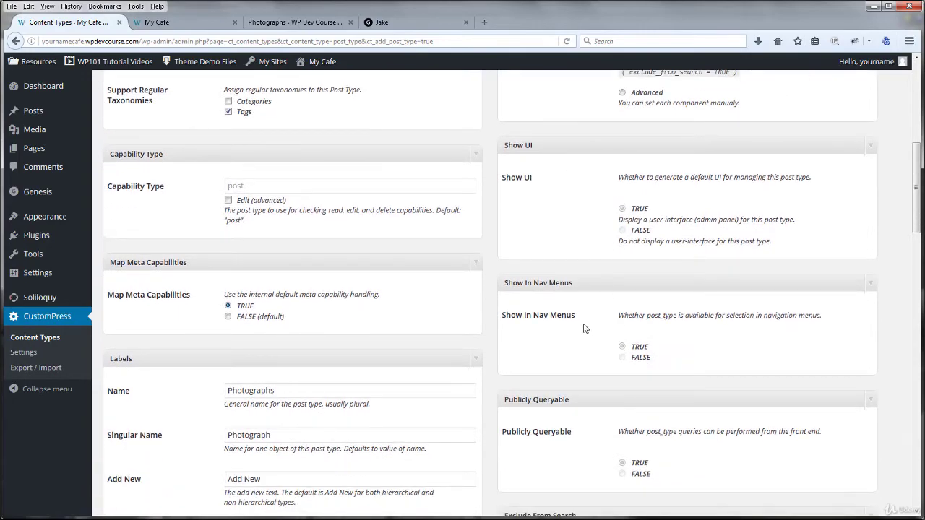
pyautogui.scroll(-2, 587, 289)
pyautogui.scroll(-3, 590, 240)
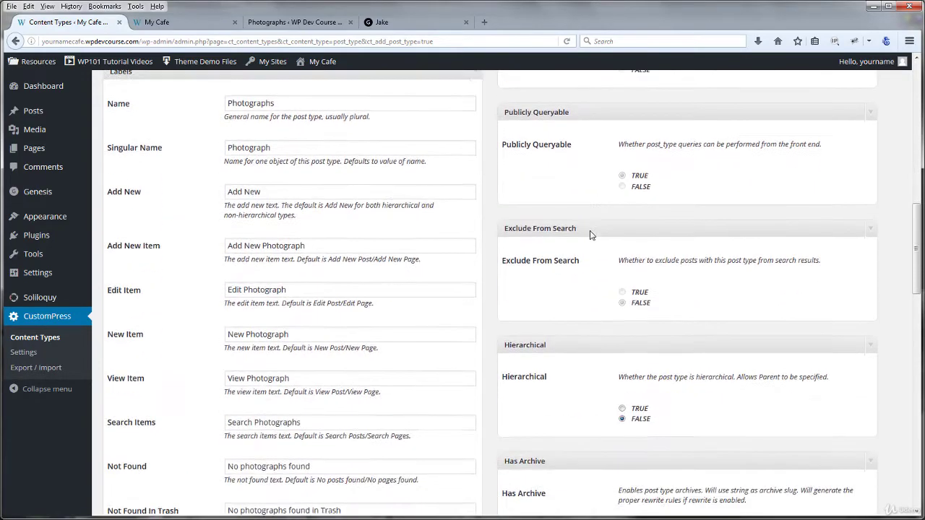
pyautogui.scroll(-2, 590, 235)
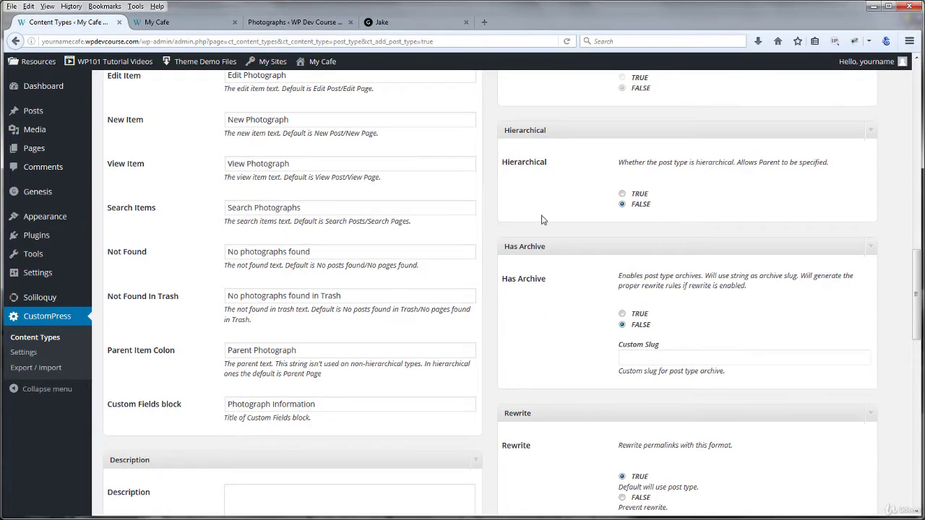
pyautogui.scroll(15, 545, 215)
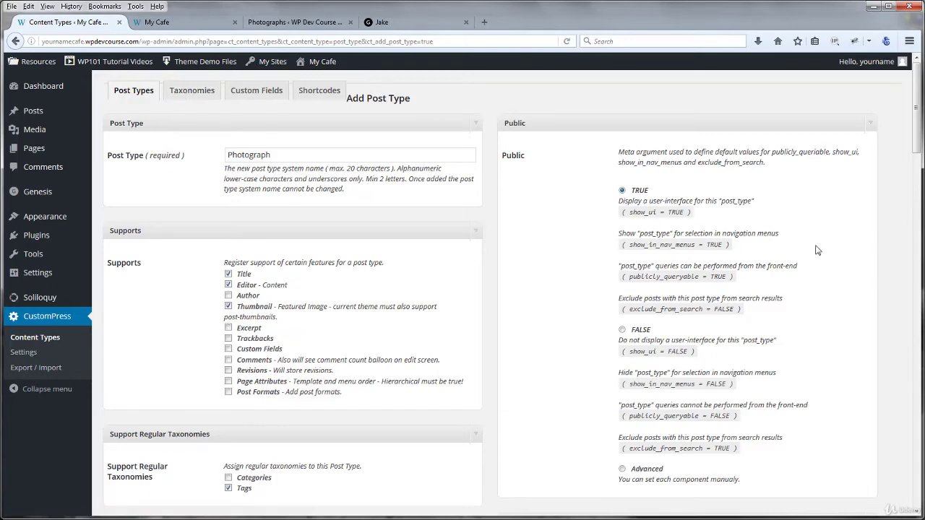
# Enable Has Archive for the post type and set its archive custom slug to "photographs".
pyautogui.scroll(-5, 841, 254)
pyautogui.scroll(-10, 841, 254)
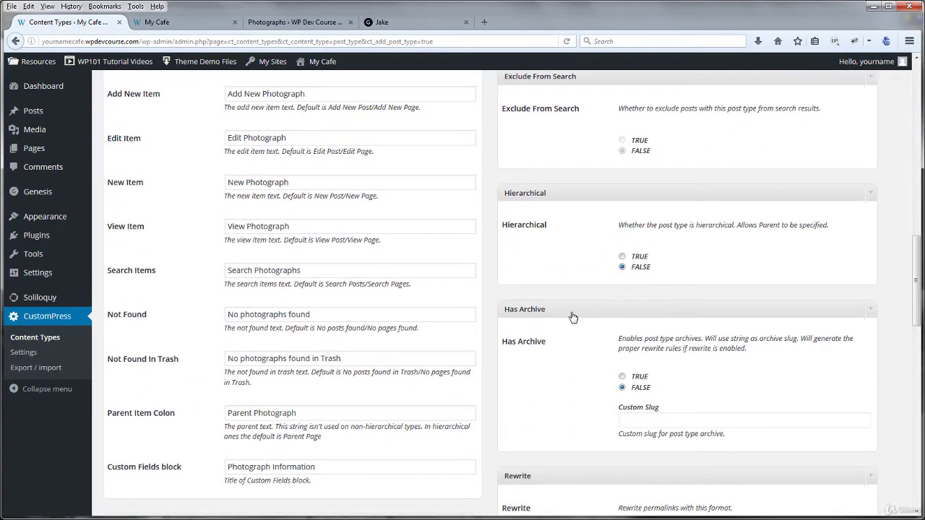
pyautogui.scroll(-1, 564, 316)
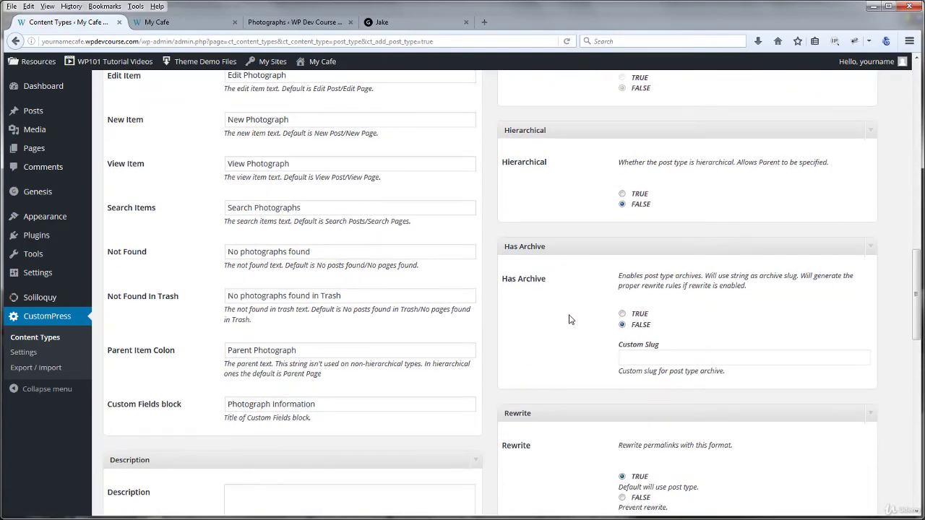
pyautogui.click(622, 314)
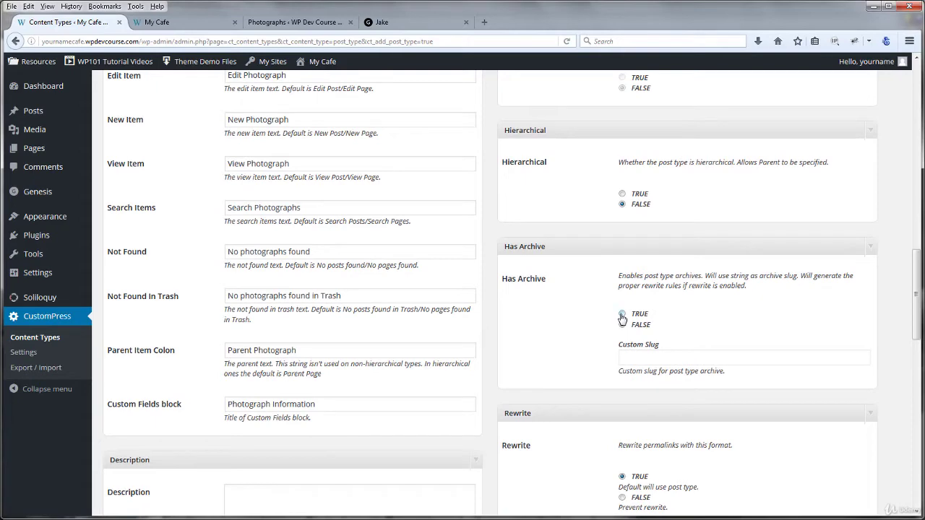
pyautogui.click(642, 361)
pyautogui.click(642, 373)
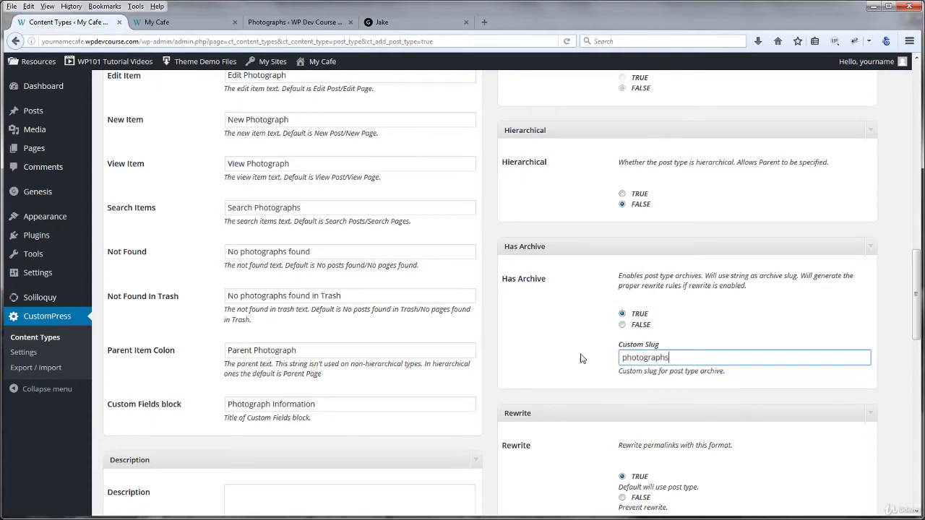
# Keep the default Rewrite settings and enable EP_NONE as the post type's endpoint mask.
pyautogui.scroll(-3, 578, 341)
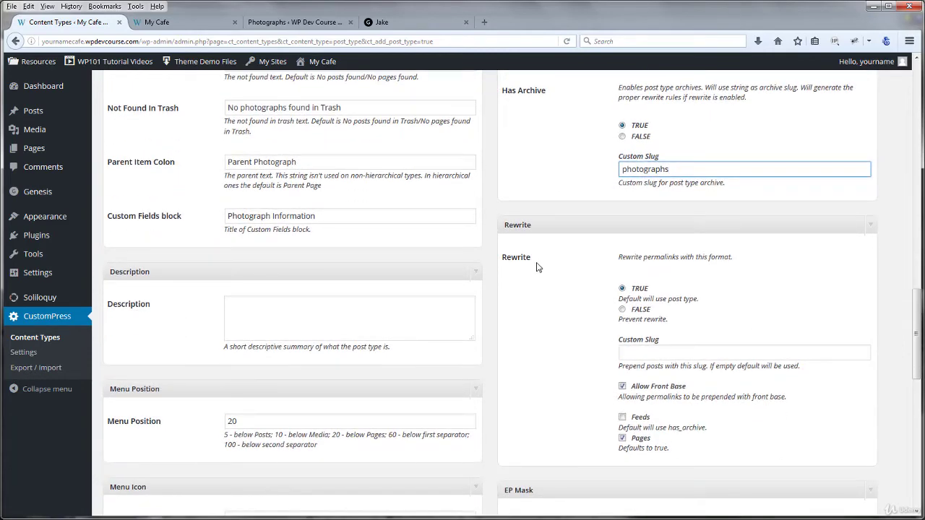
pyautogui.scroll(-2, 578, 300)
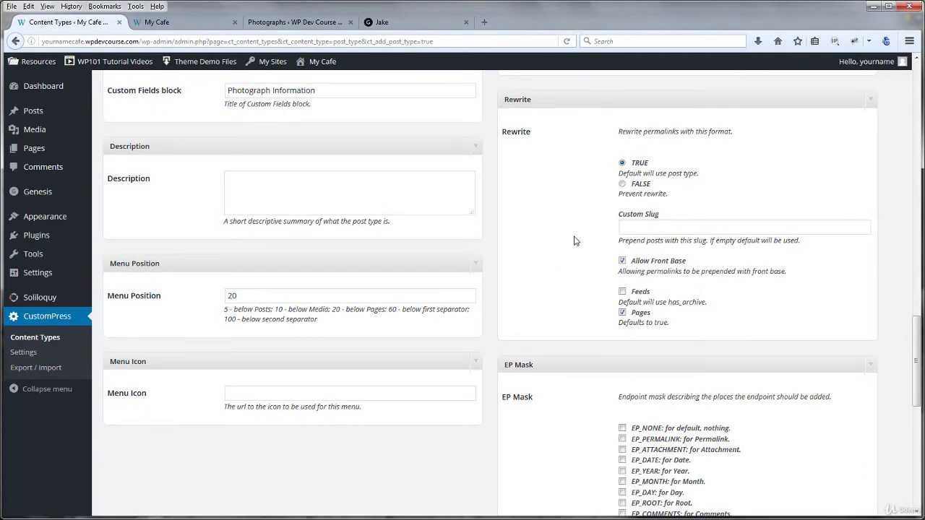
pyautogui.scroll(-3, 576, 241)
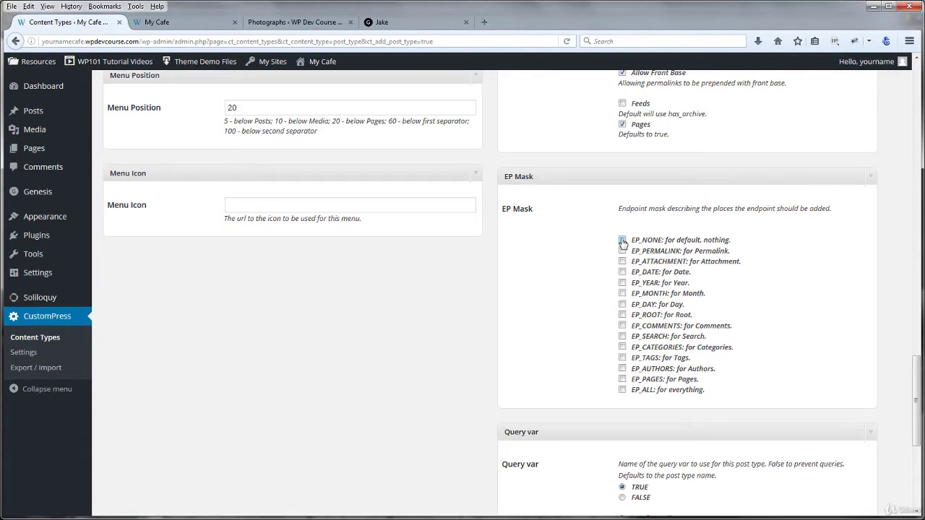
pyautogui.click(622, 241)
# Leave Query var and Can Export at TRUE and add the new Photograph post type.
pyautogui.scroll(-2, 571, 259)
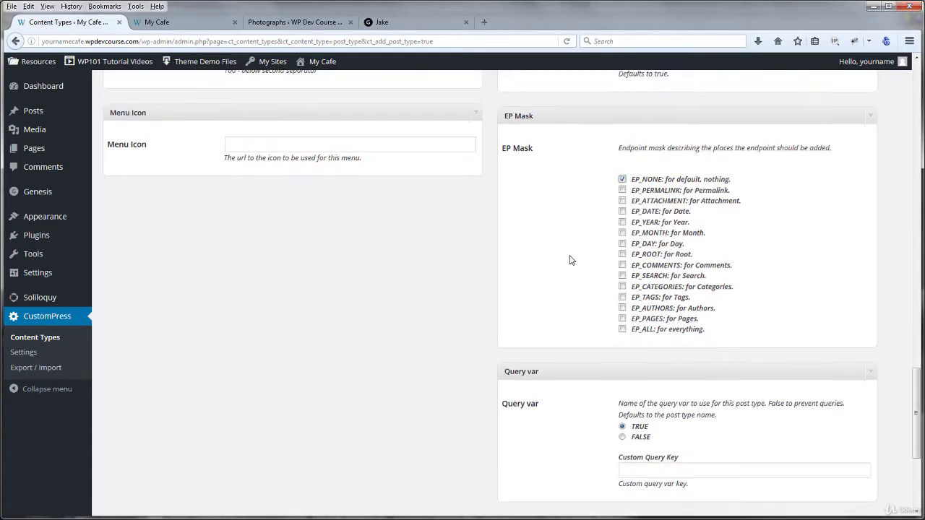
pyautogui.scroll(-2, 570, 261)
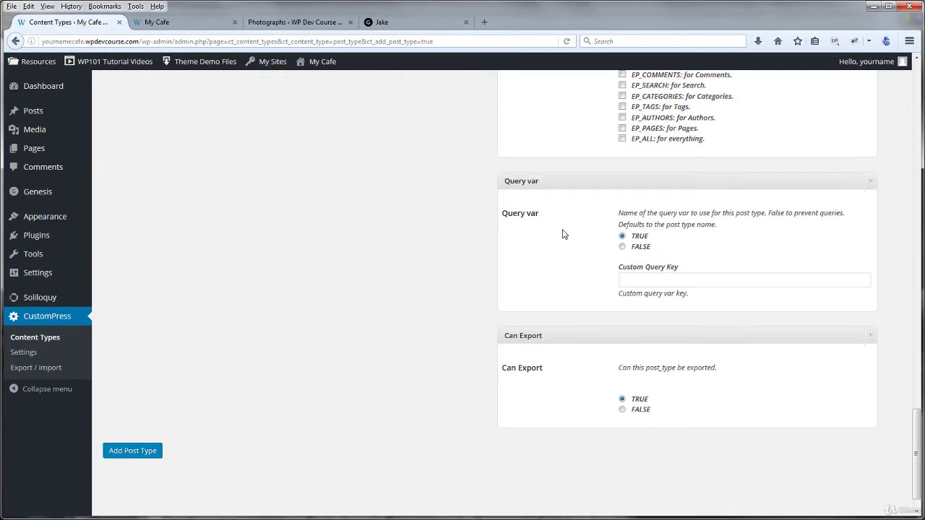
pyautogui.scroll(-1, 600, 250)
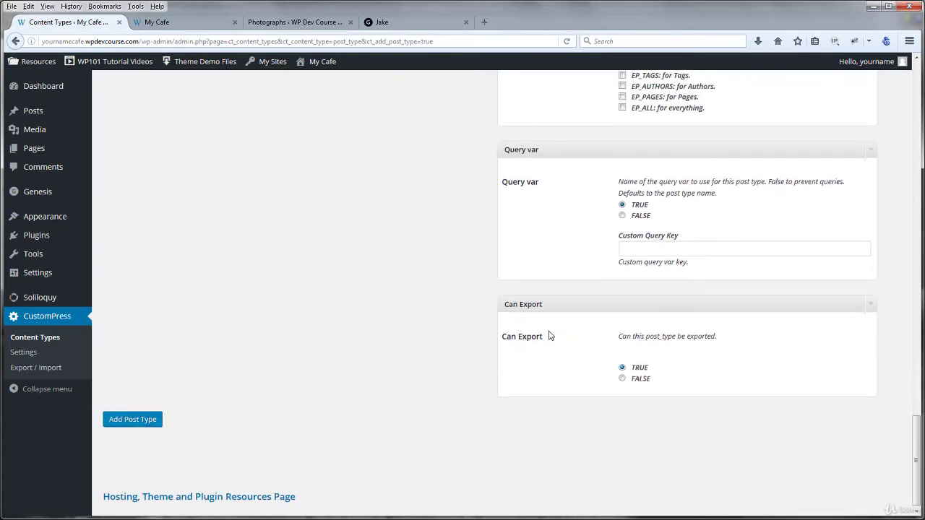
pyautogui.click(133, 426)
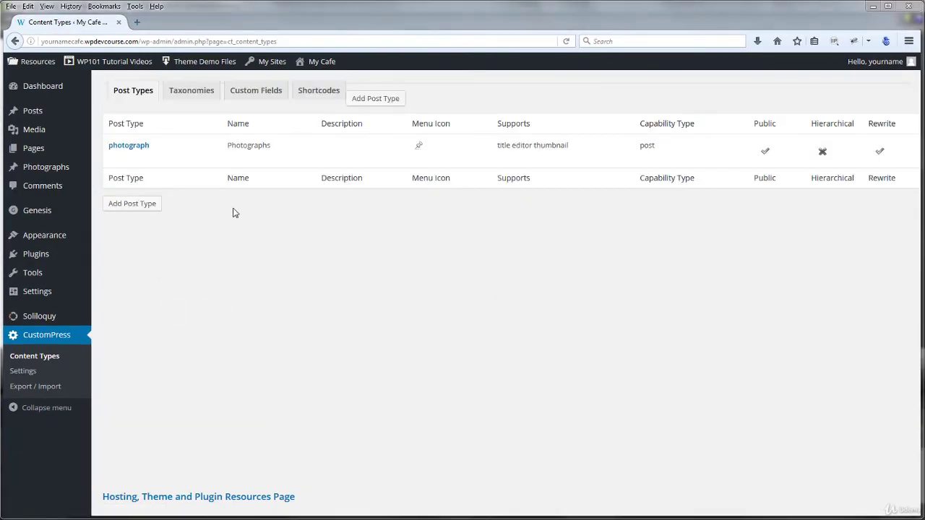
pyautogui.moveTo(147, 150)
pyautogui.moveTo(172, 142)
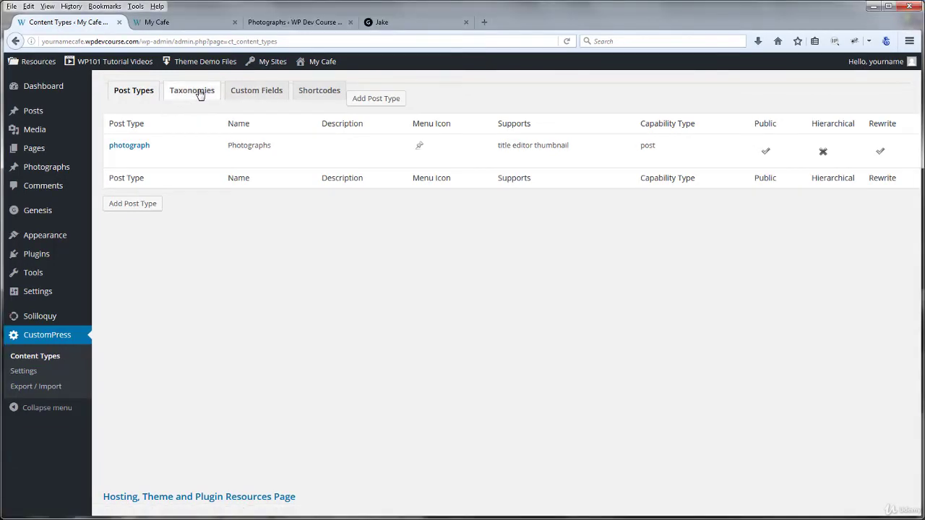
# Start a new taxonomy and give it the system name "photo_type".
pyautogui.click(201, 94)
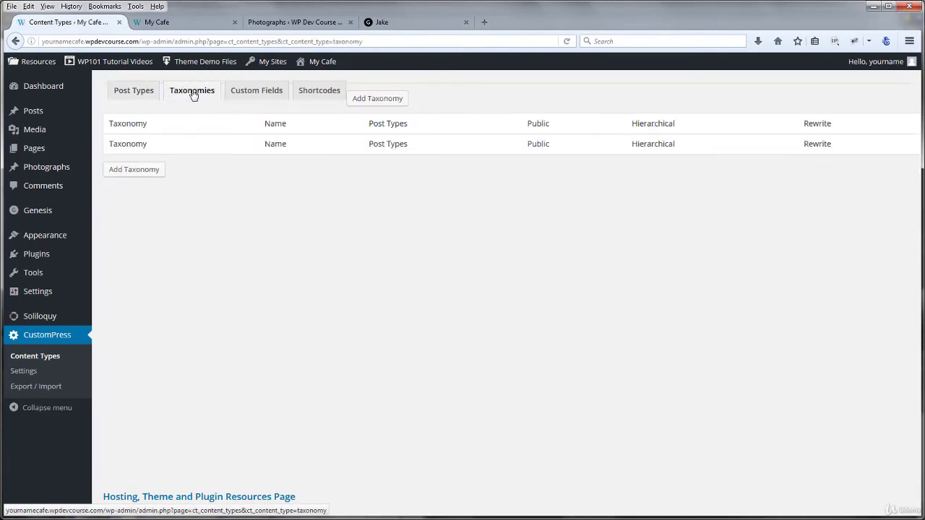
pyautogui.click(386, 102)
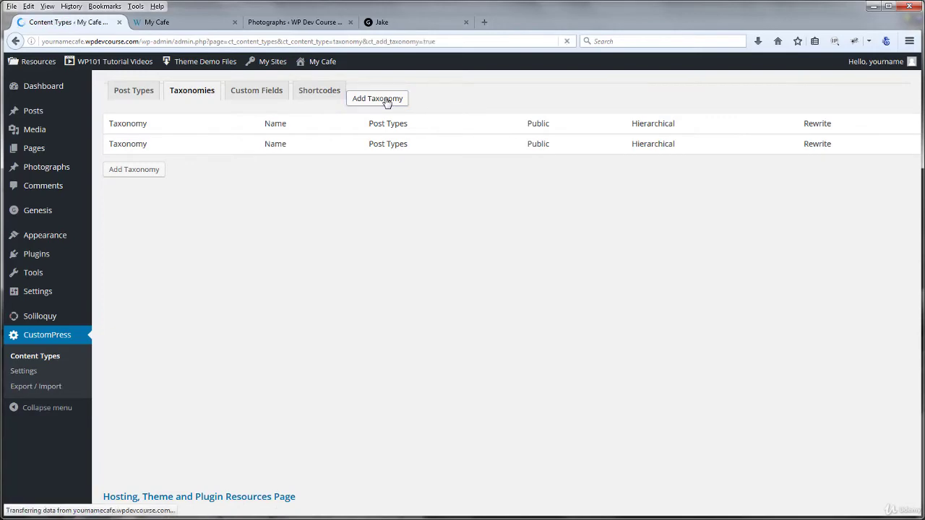
pyautogui.scroll(-3, 489, 240)
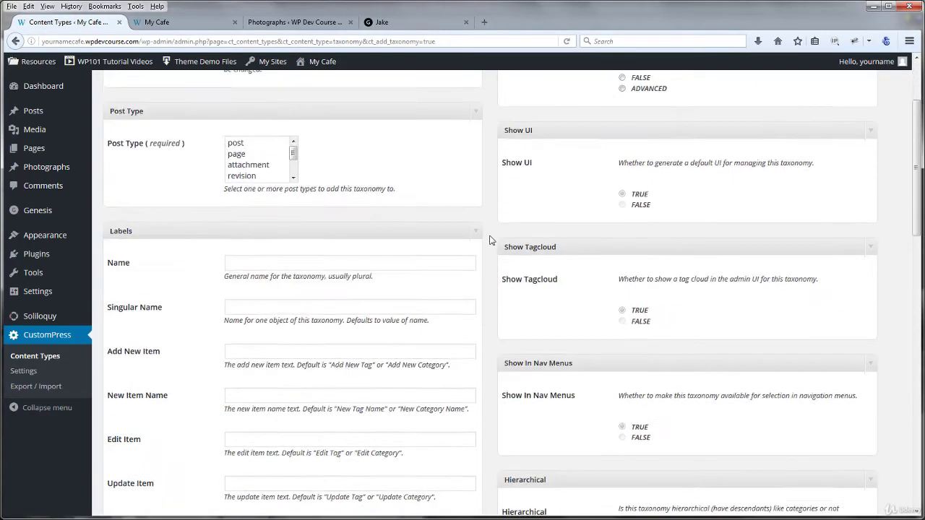
pyautogui.scroll(-20, 489, 240)
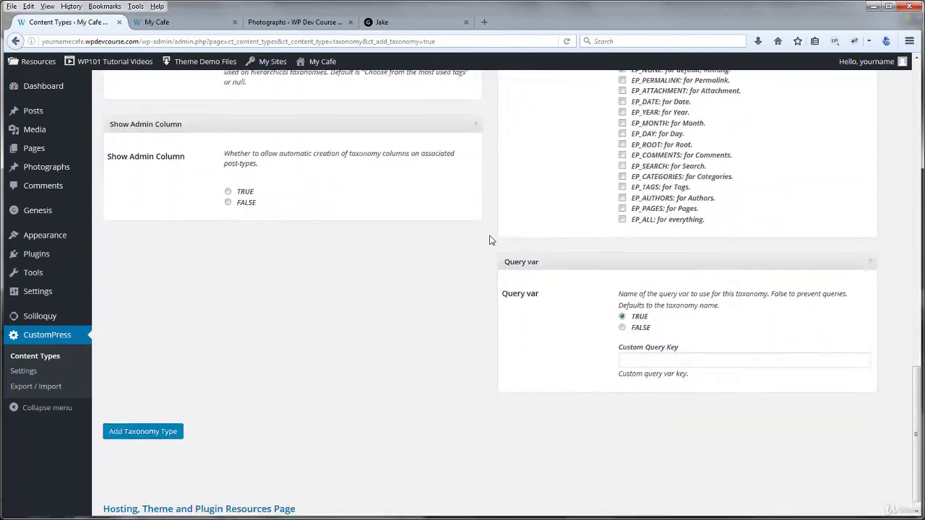
pyautogui.scroll(20, 489, 240)
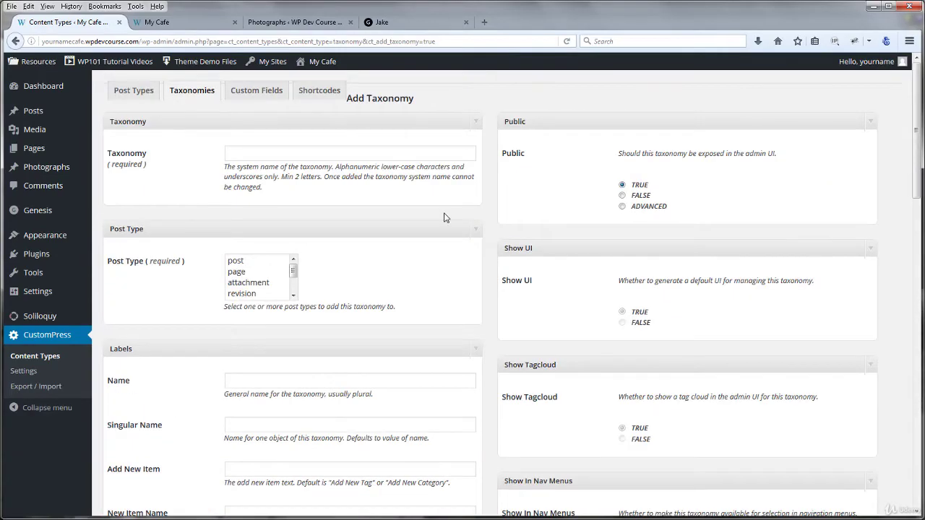
pyautogui.click(271, 153)
pyautogui.write('photo_type')
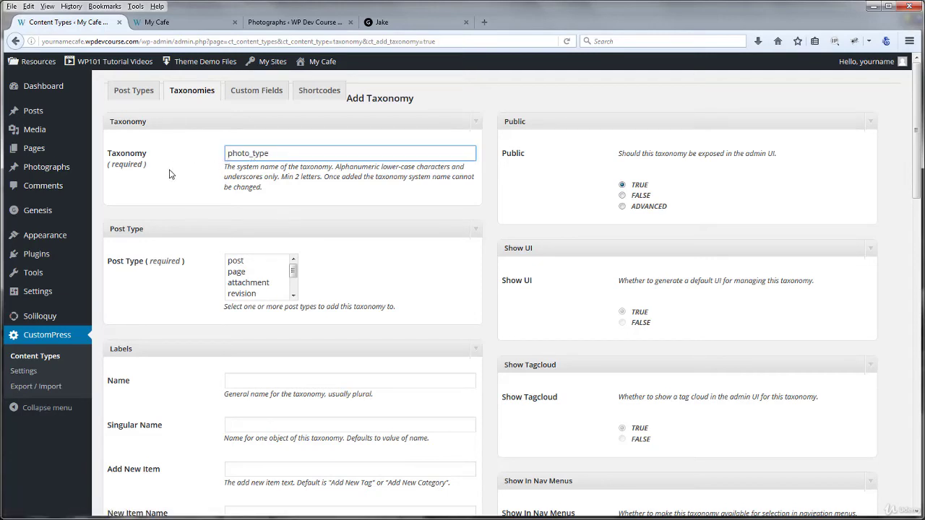
# Assign the taxonomy to the photograph post type.
pyautogui.scroll(-2, 171, 176)
pyautogui.moveTo(292, 209); pyautogui.dragTo(294, 230)
pyautogui.click(254, 233)
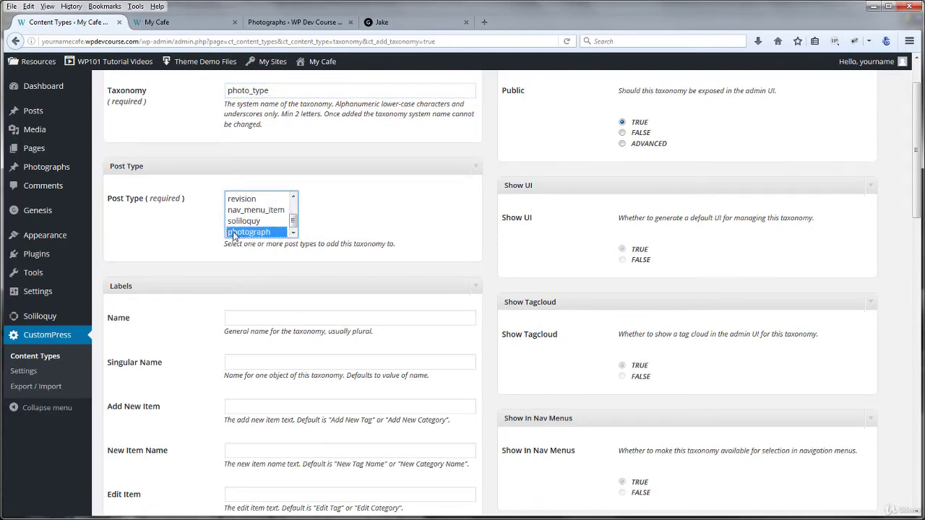
pyautogui.scroll(-3, 188, 236)
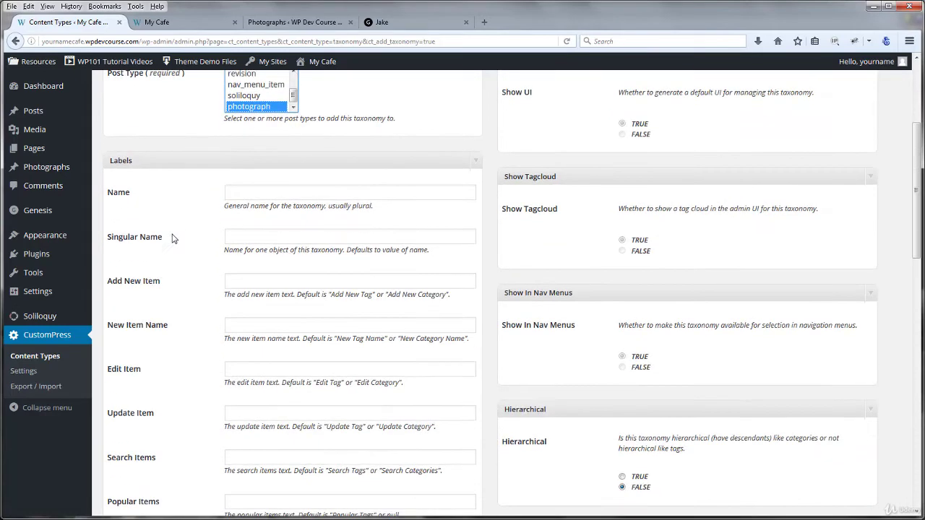
pyautogui.click(247, 194)
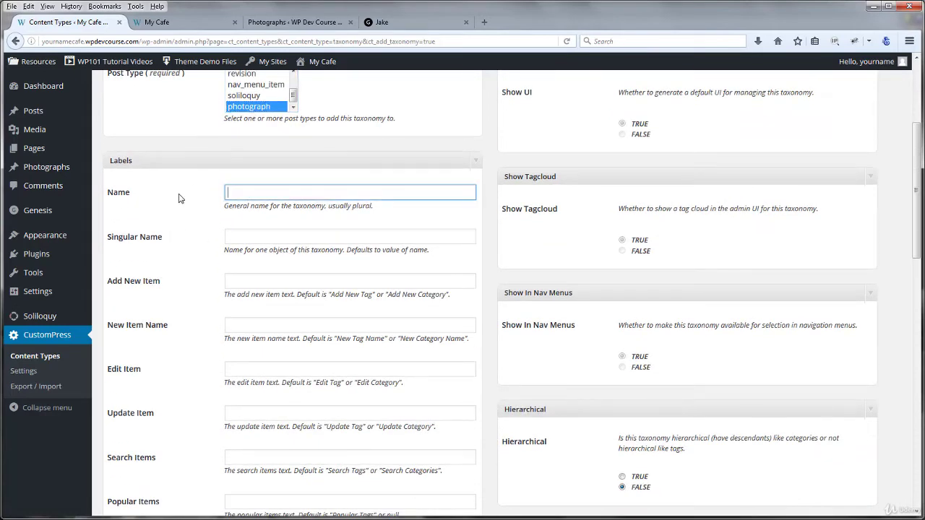
pyautogui.write('p')
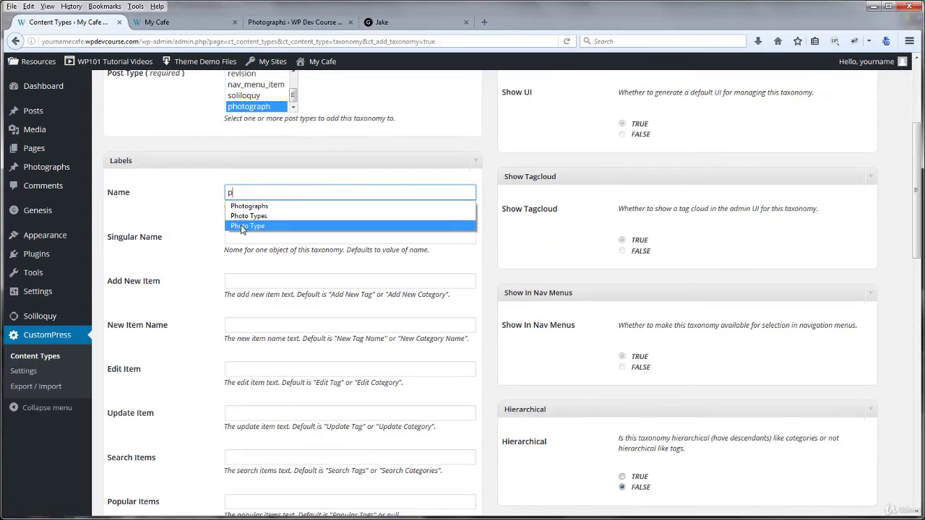
pyautogui.click(246, 226)
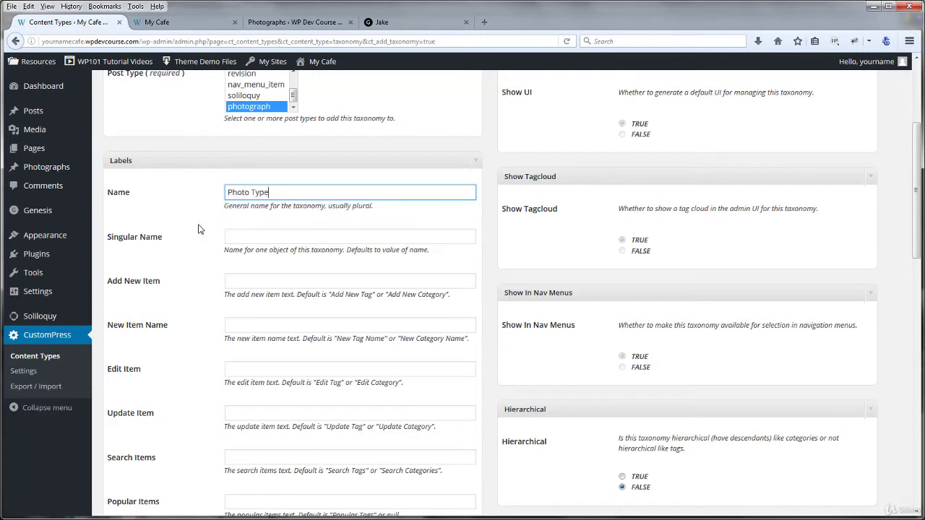
# Set the taxonomy's Name label to "Photo Types" and its Singular Name to "Photo Type".
pyautogui.click(282, 193)
pyautogui.hotkey('ctrl', 'a')
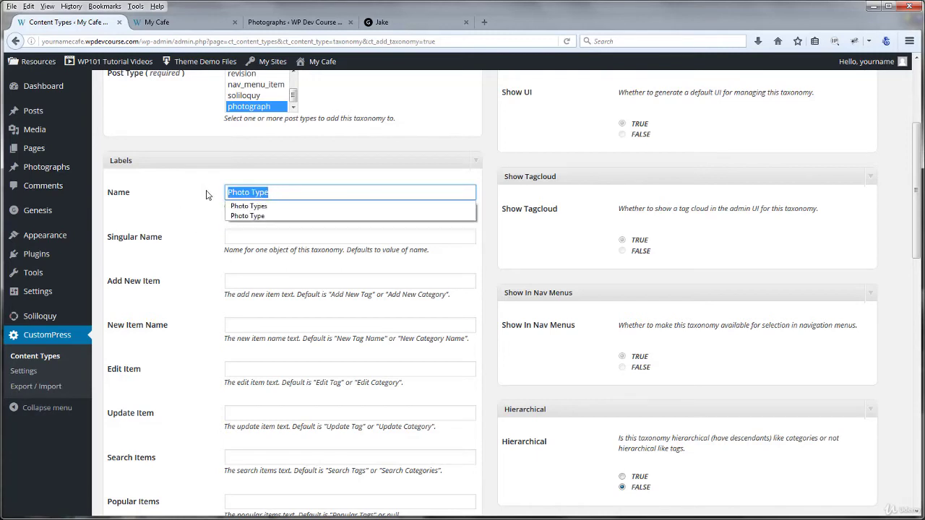
pyautogui.write('p')
pyautogui.press('Down')
pyautogui.press('Down')
pyautogui.press('Return')
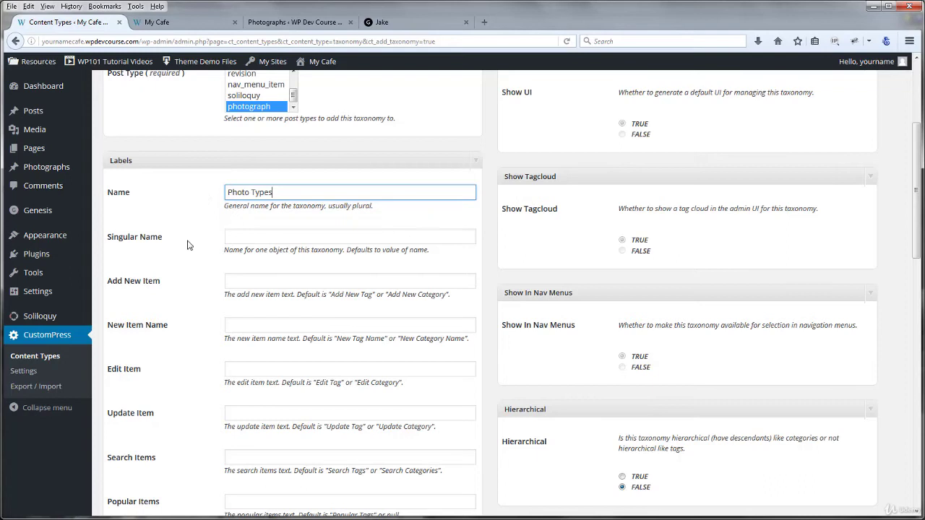
pyautogui.click(246, 238)
pyautogui.write('p')
pyautogui.click(250, 267)
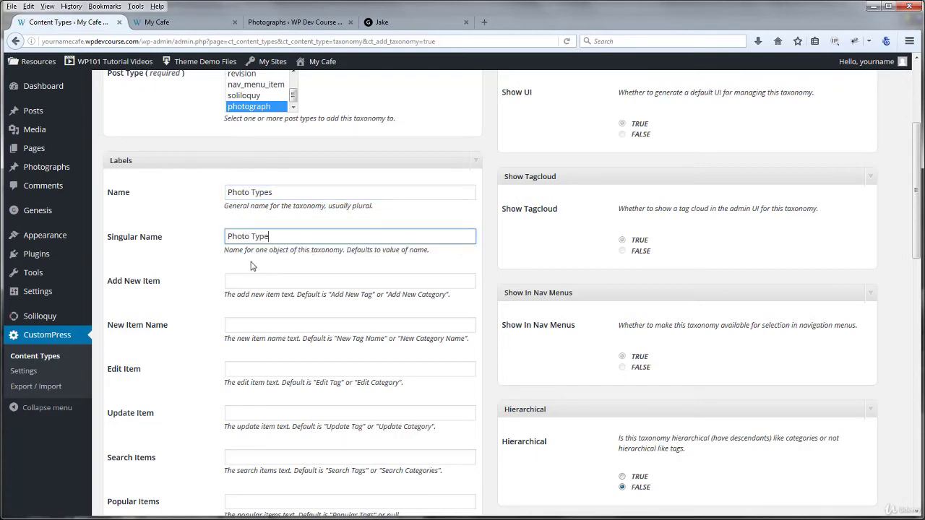
# Set the Add New Item label to "Add New Photo Type" and New Item Name to "New Photo Type".
pyautogui.click(248, 283)
pyautogui.write('a')
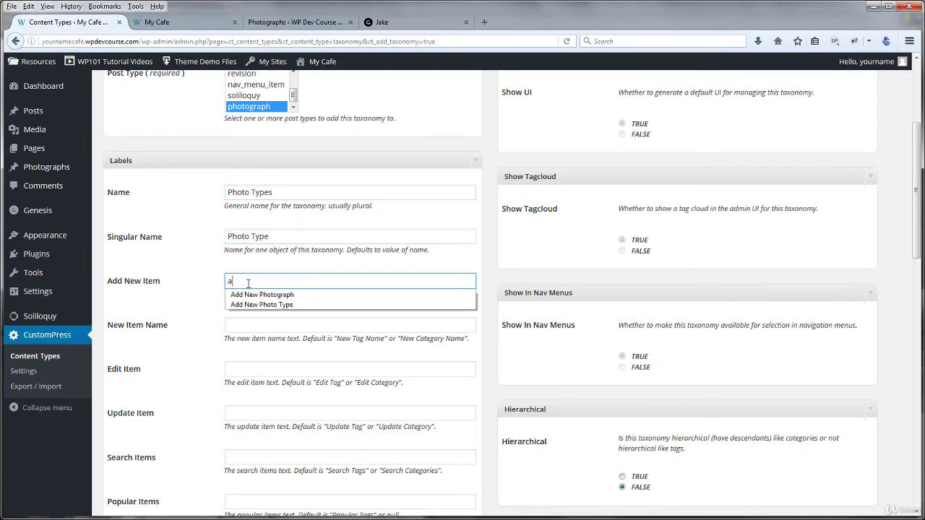
pyautogui.press('Down')
pyautogui.press('Down')
pyautogui.press('Return')
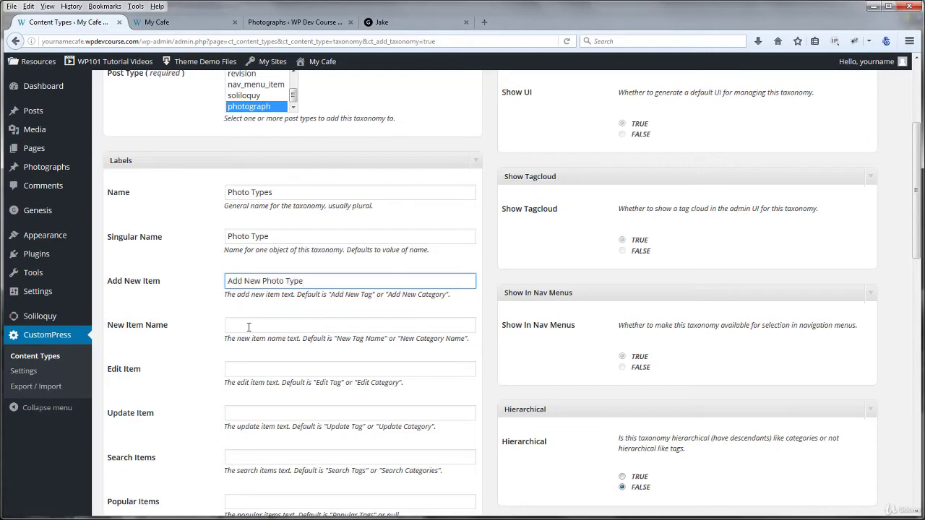
pyautogui.scroll(-3, 248, 328)
pyautogui.press('Tab')
pyautogui.write('n')
pyautogui.click(244, 218)
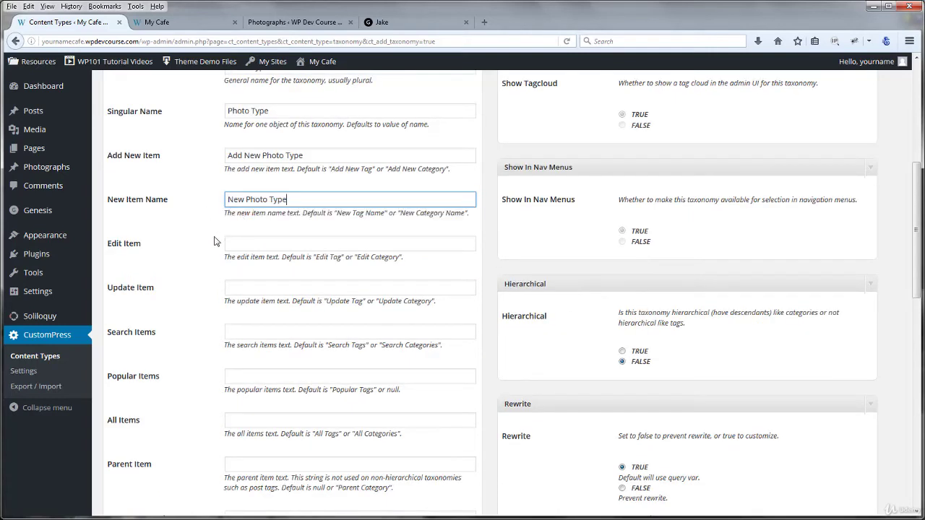
# Set the Edit Item label to "Edit Photo Type" and Update Item to "Update Photo Type".
pyautogui.click(245, 242)
pyautogui.write('e')
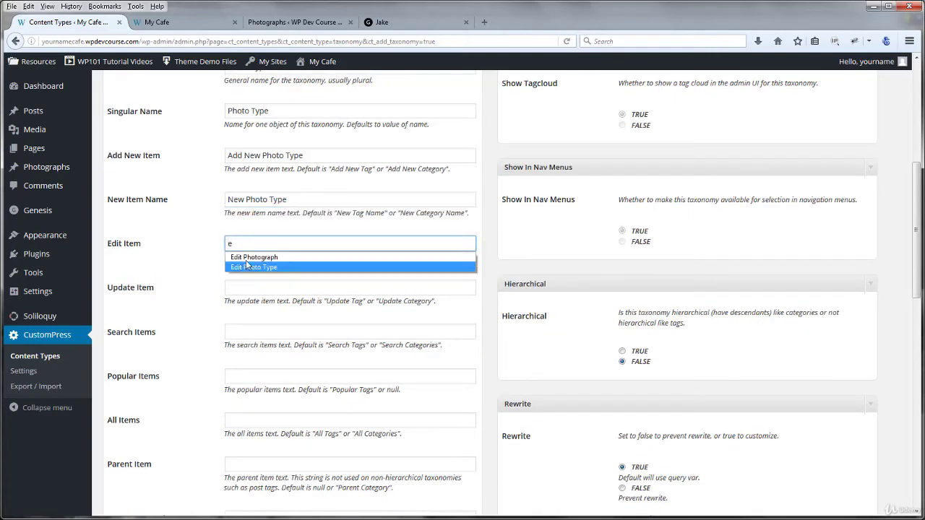
pyautogui.click(248, 268)
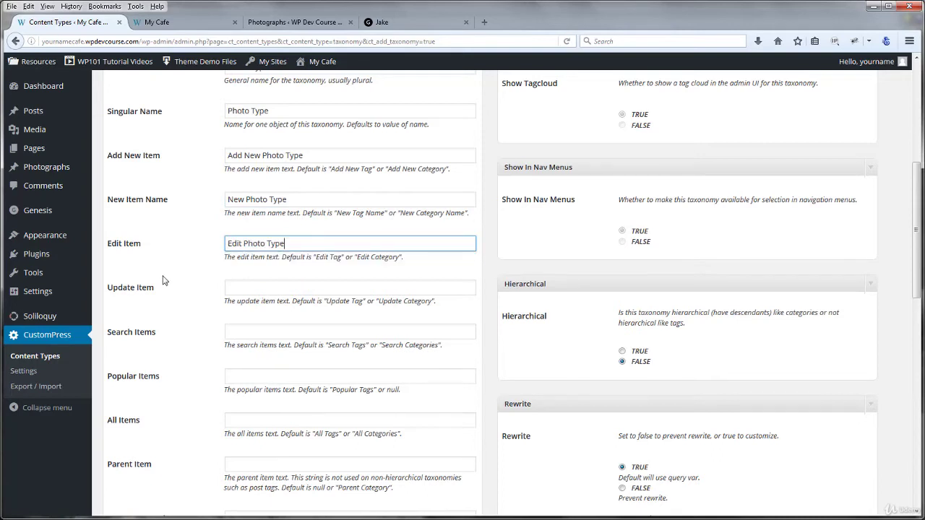
pyautogui.click(246, 286)
pyautogui.write('u')
pyautogui.click(247, 304)
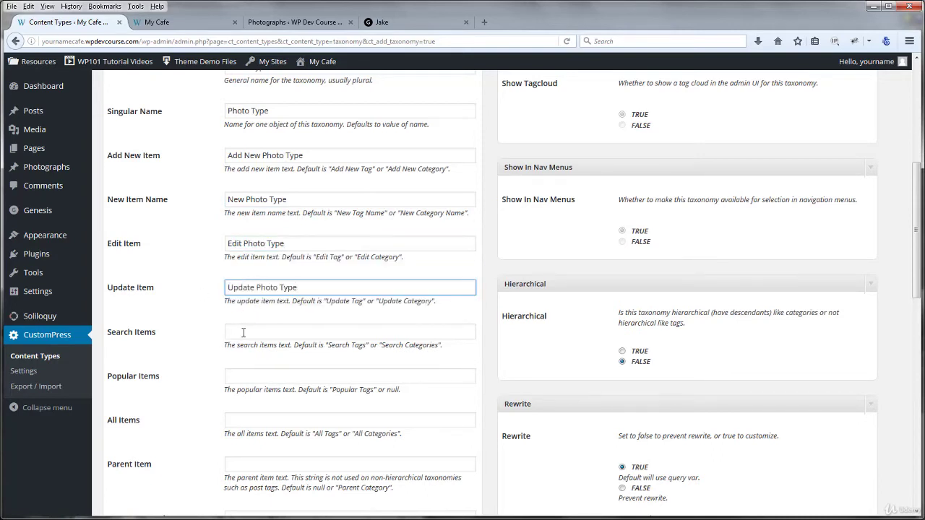
# Set the Search Items label to "Search Photo Types" and Popular Items to "Popular Photo Types".
pyautogui.click(243, 332)
pyautogui.write('s')
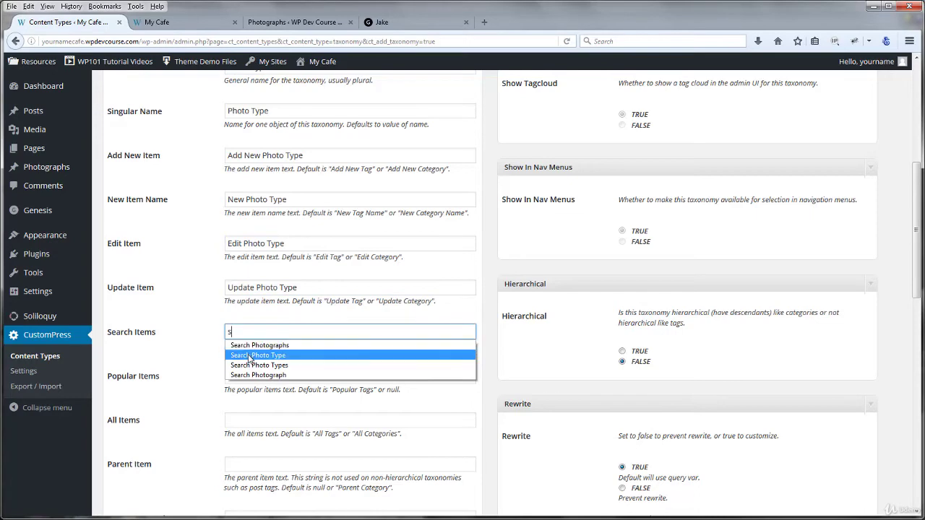
pyautogui.click(249, 365)
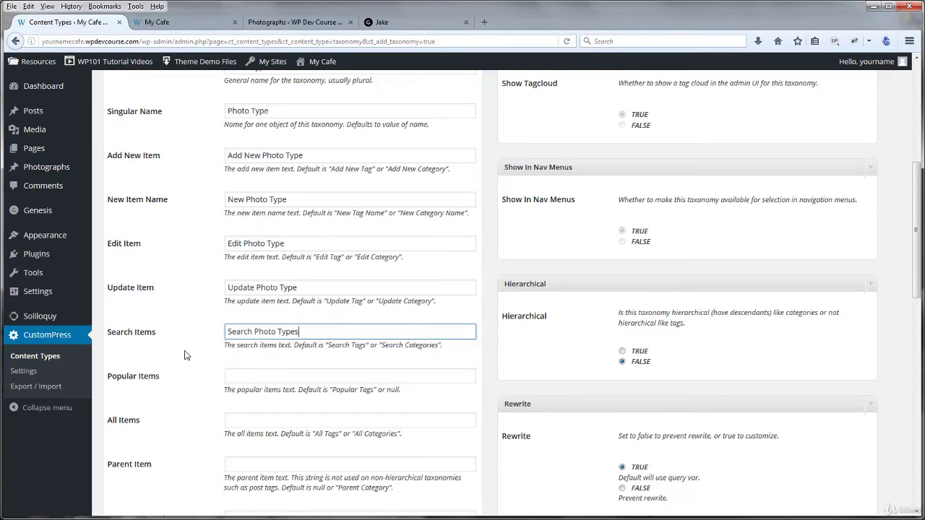
pyautogui.scroll(-2, 185, 347)
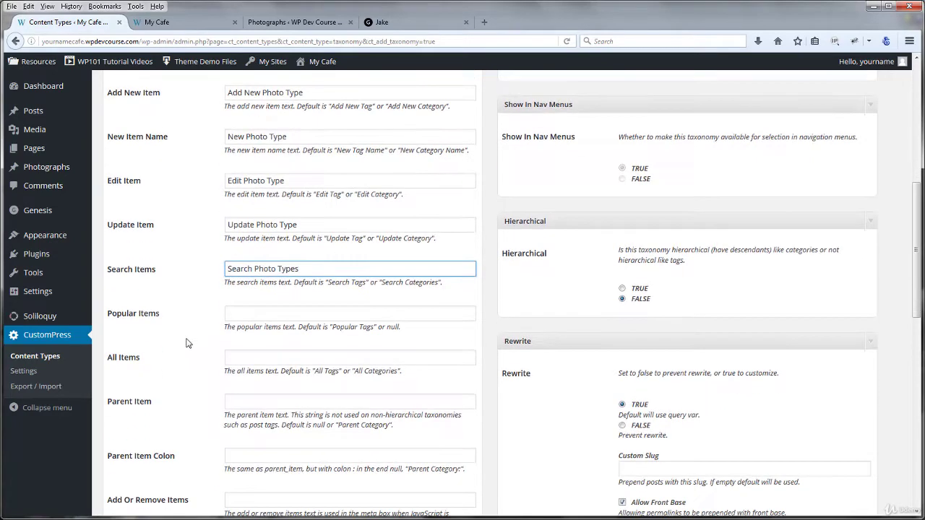
pyautogui.click(239, 314)
pyautogui.write('p')
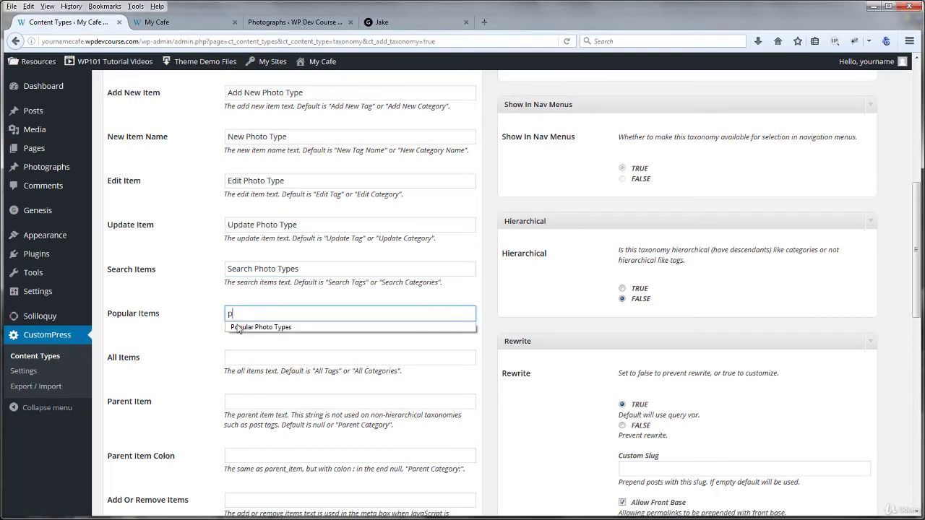
pyautogui.click(232, 329)
# Set the All Items label to "All Photo Types" and Parent Item to "Parent Photo Type".
pyautogui.click(237, 358)
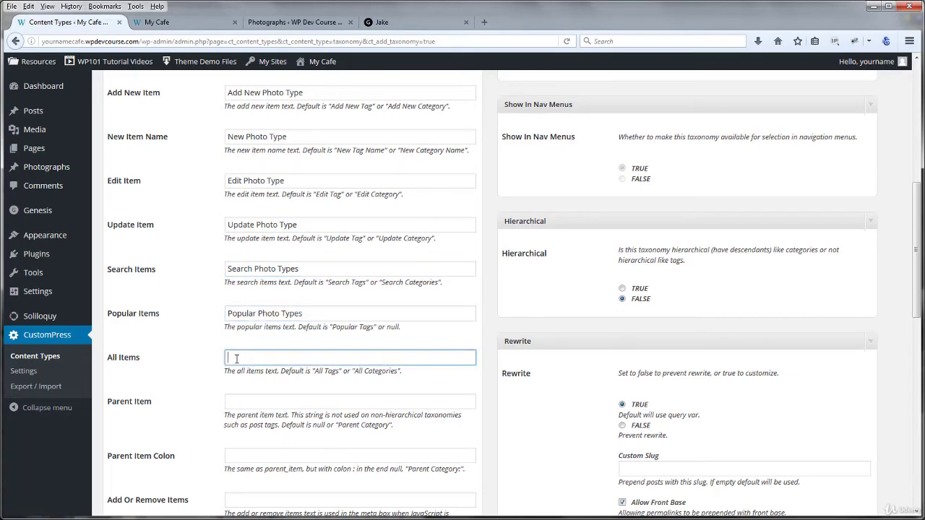
pyautogui.write('a')
pyautogui.click(238, 373)
pyautogui.click(247, 400)
pyautogui.write('p')
pyautogui.click(250, 415)
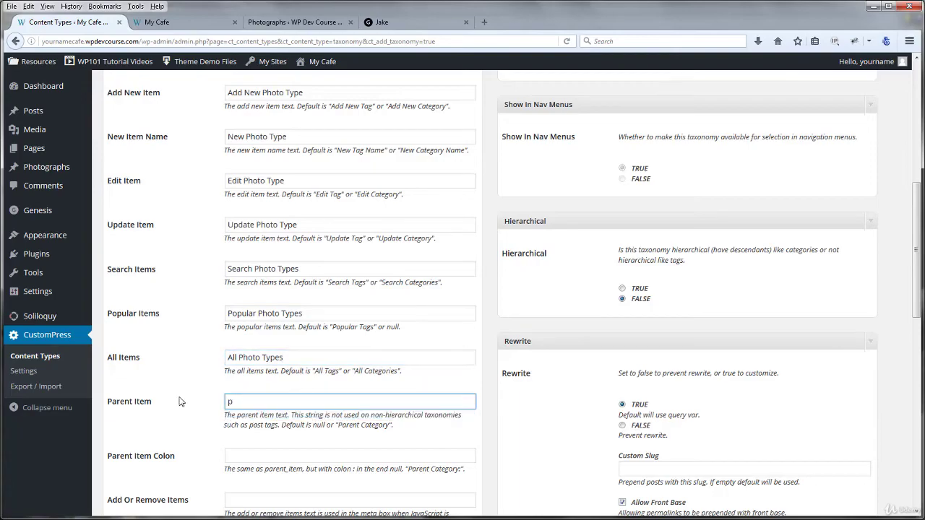
# Set the Parent Item Colon label to "Parent Photo Type:".
pyautogui.scroll(-3, 166, 394)
pyautogui.click(240, 330)
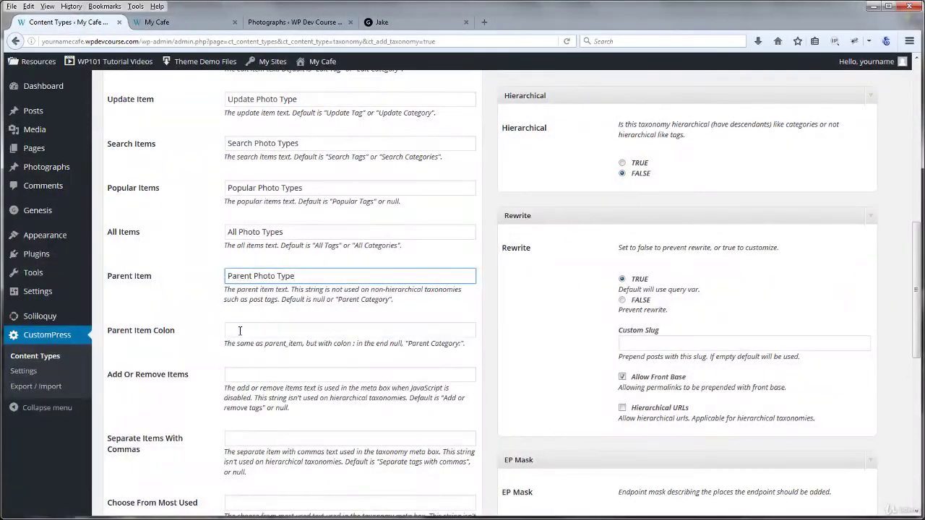
pyautogui.write('p')
pyautogui.click(240, 345)
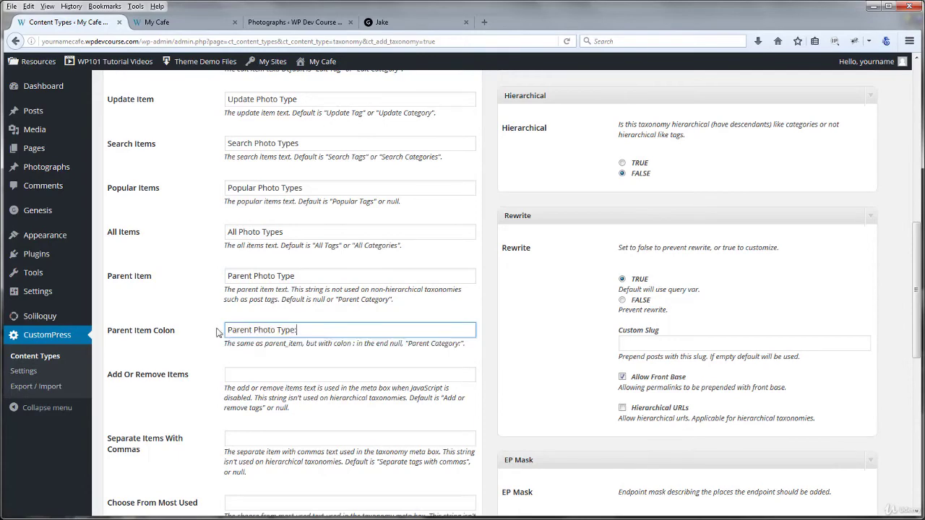
# Leave the non-hierarchical labels empty and set Show Admin Column to TRUE for the taxonomy.
pyautogui.scroll(-2, 204, 331)
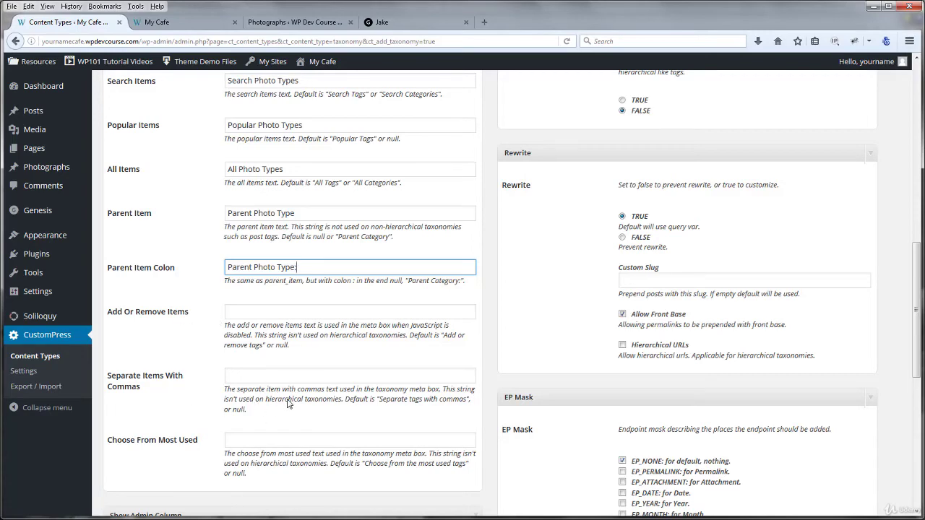
pyautogui.scroll(-3, 211, 391)
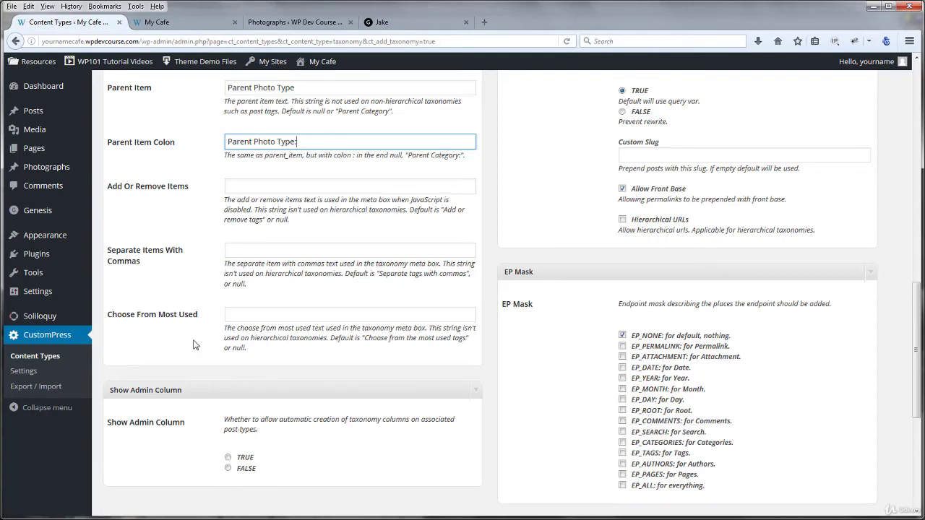
pyautogui.scroll(-2, 194, 346)
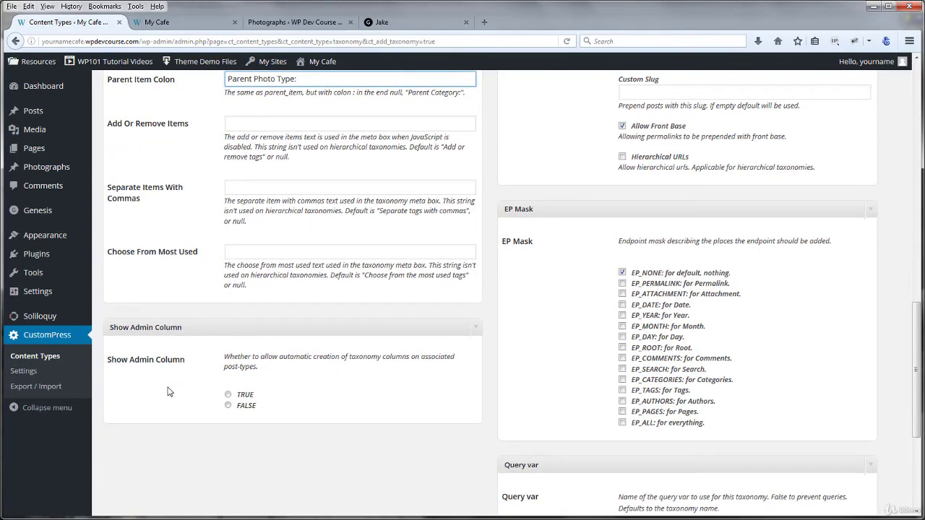
pyautogui.scroll(-5, 167, 392)
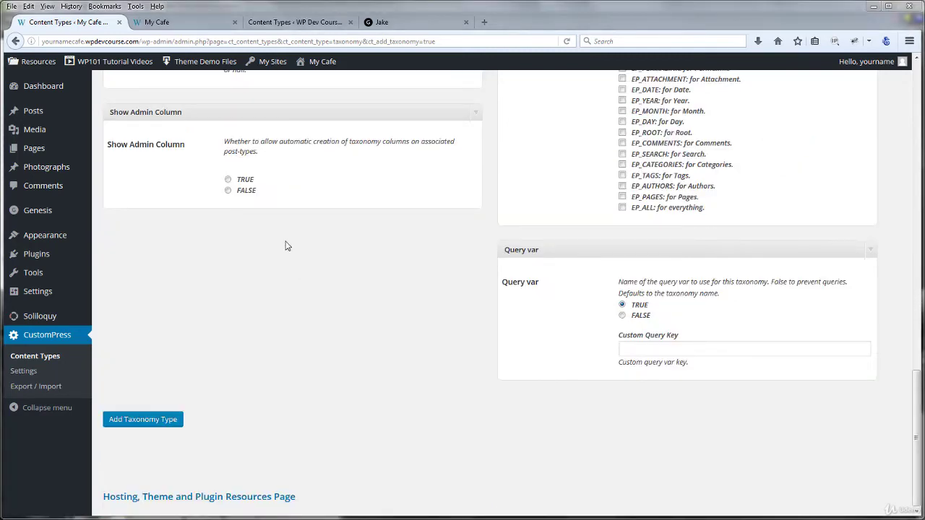
pyautogui.click(227, 180)
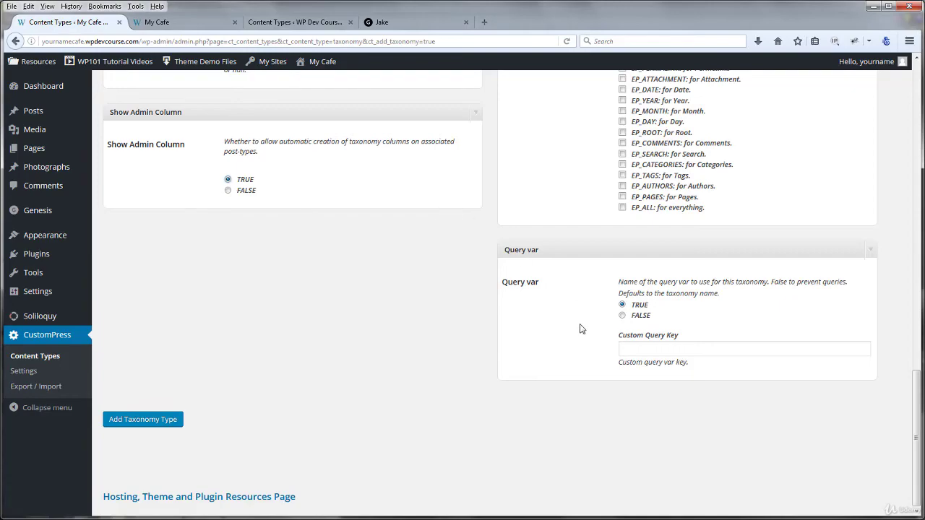
# Set Hierarchical to TRUE for the Photo Types taxonomy.
pyautogui.scroll(1, 612, 299)
pyautogui.scroll(5, 611, 299)
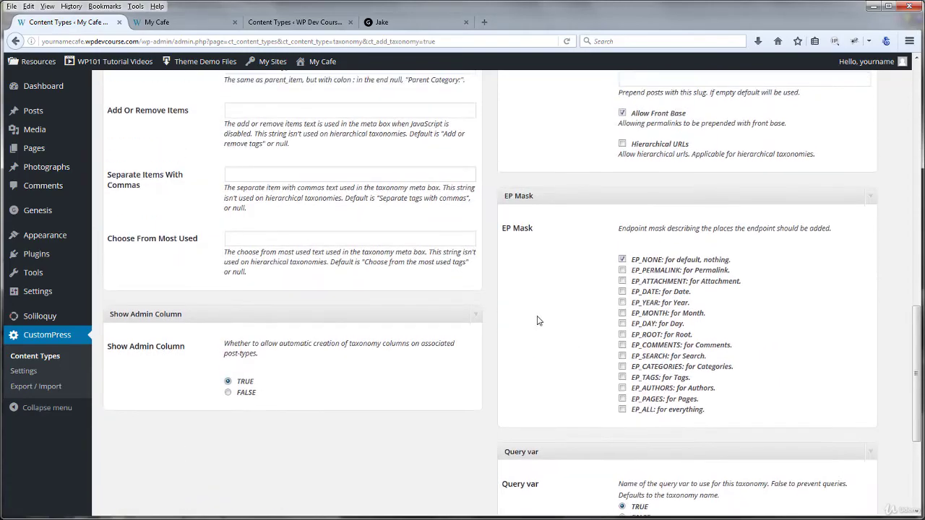
pyautogui.scroll(20, 491, 315)
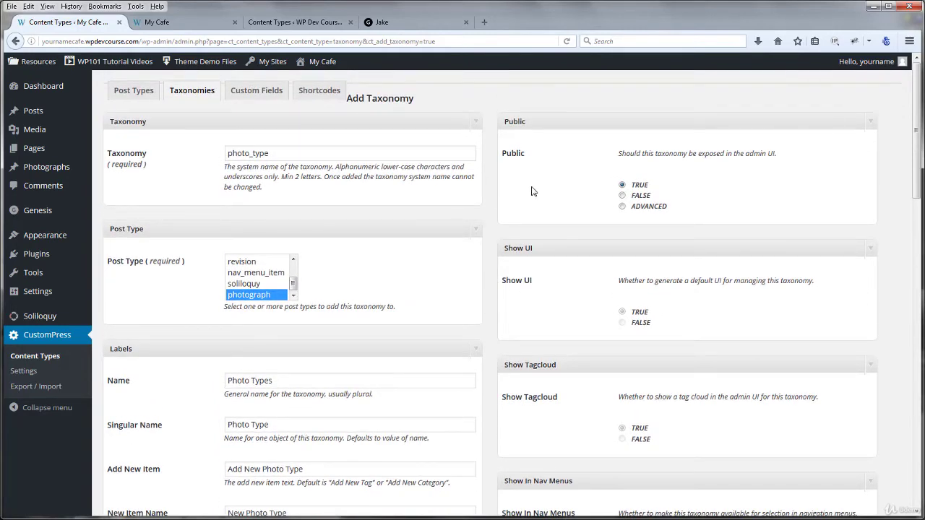
pyautogui.scroll(-1, 575, 208)
pyautogui.scroll(-5, 588, 185)
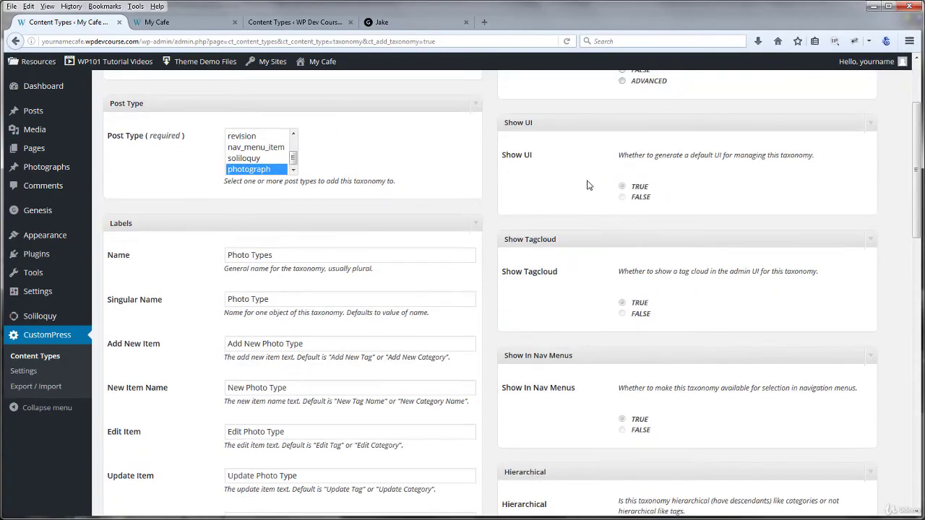
pyautogui.scroll(-4, 591, 289)
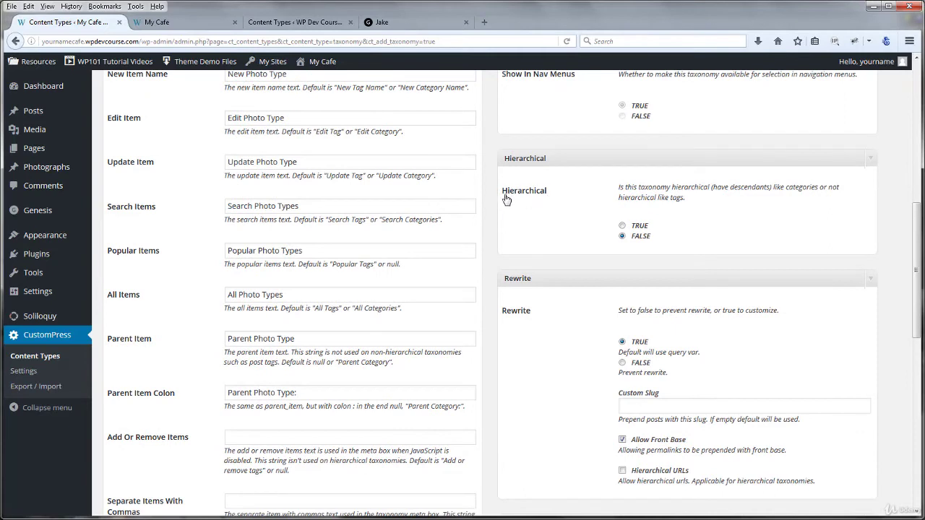
pyautogui.click(622, 226)
# Keep the default Rewrite, EP Mask and Query var settings and add the photo_type taxonomy.
pyautogui.scroll(-3, 632, 215)
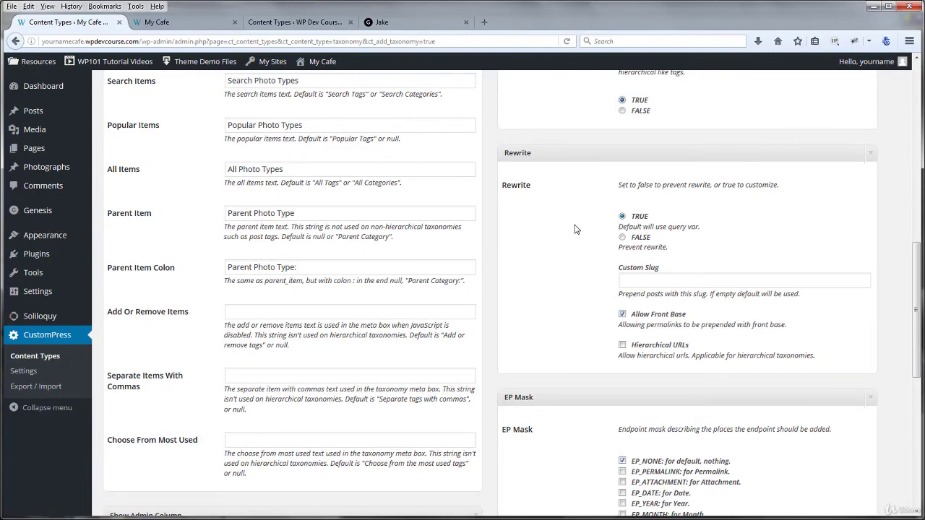
pyautogui.scroll(-1, 577, 229)
pyautogui.scroll(-3, 564, 230)
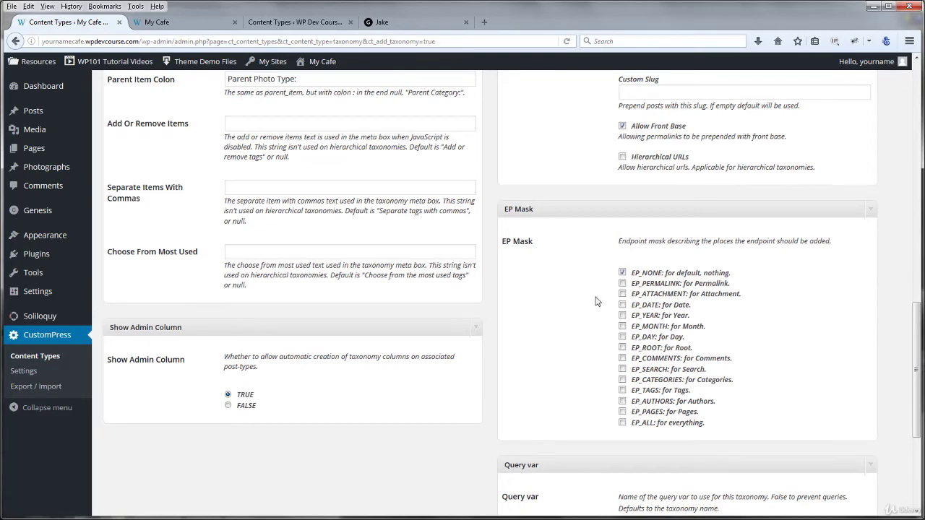
pyautogui.scroll(-4, 593, 298)
pyautogui.click(144, 420)
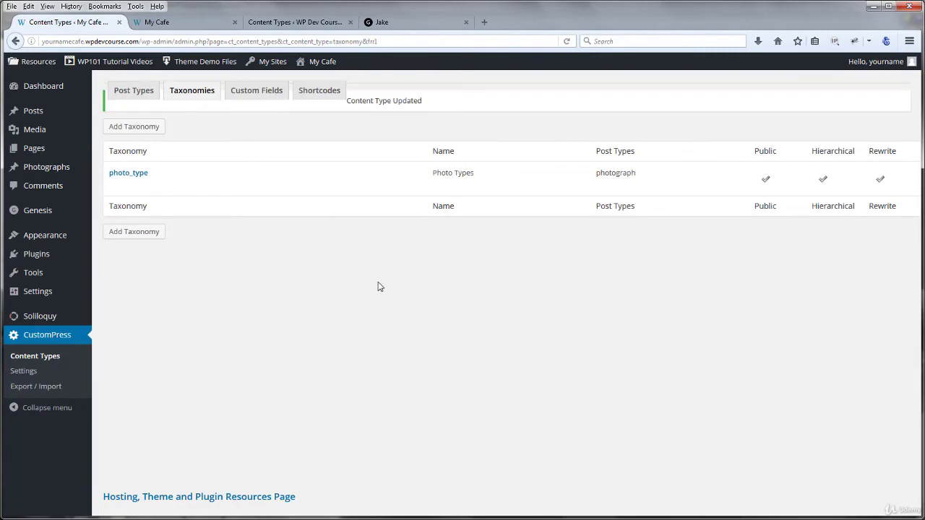
# Start a new custom field and set its title to "Camera:".
pyautogui.click(267, 93)
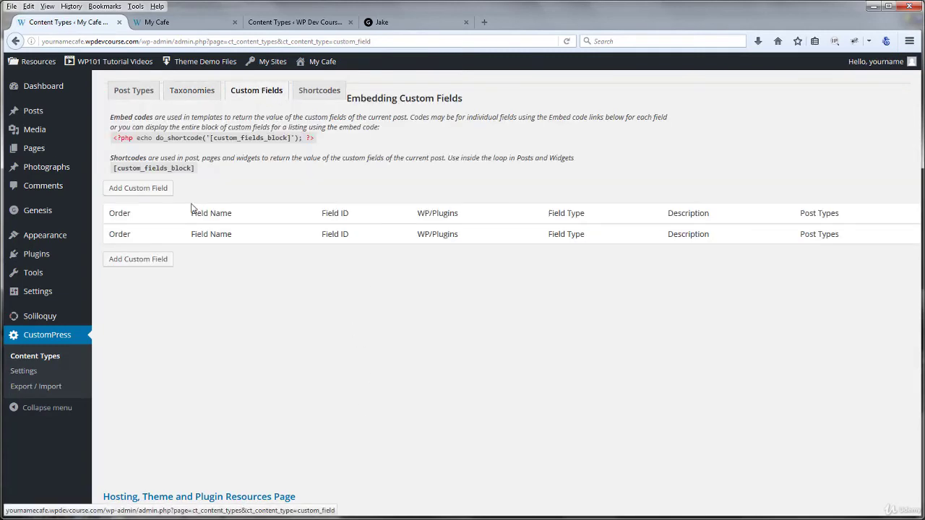
pyautogui.click(138, 190)
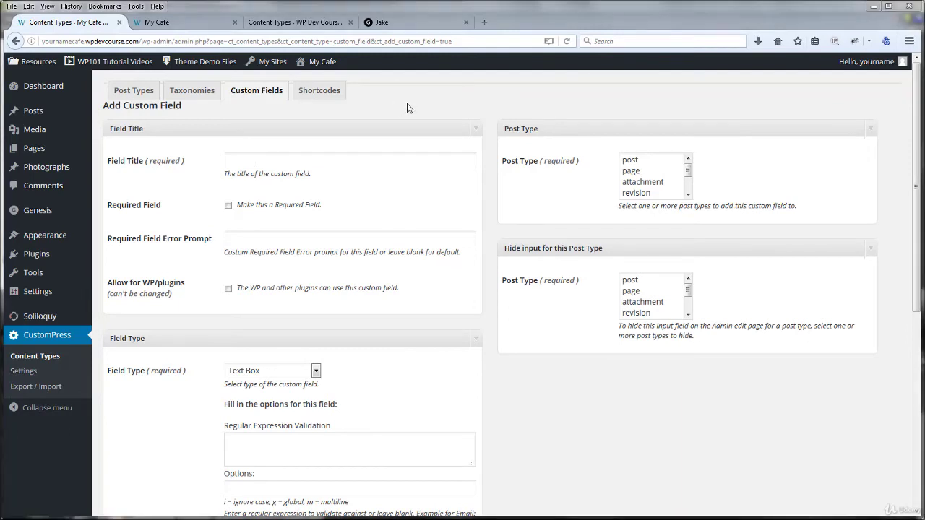
pyautogui.click(275, 162)
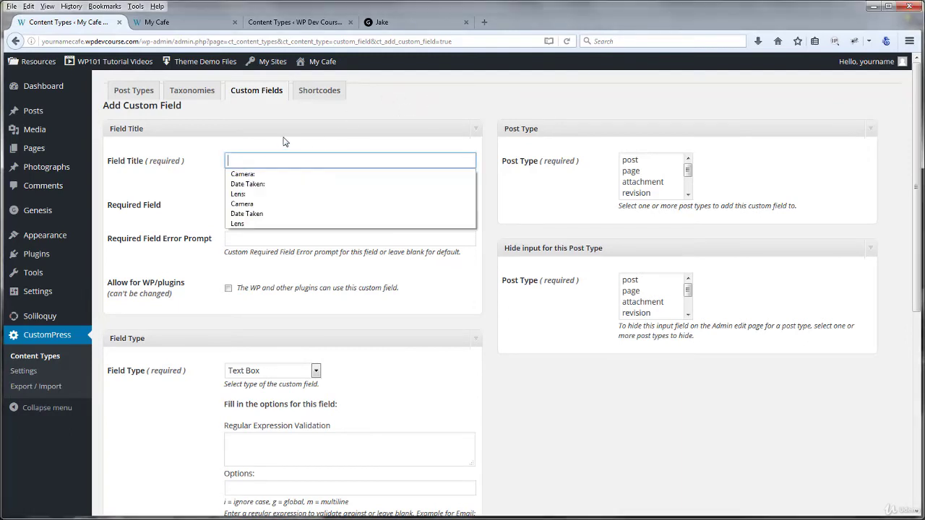
pyautogui.write('C')
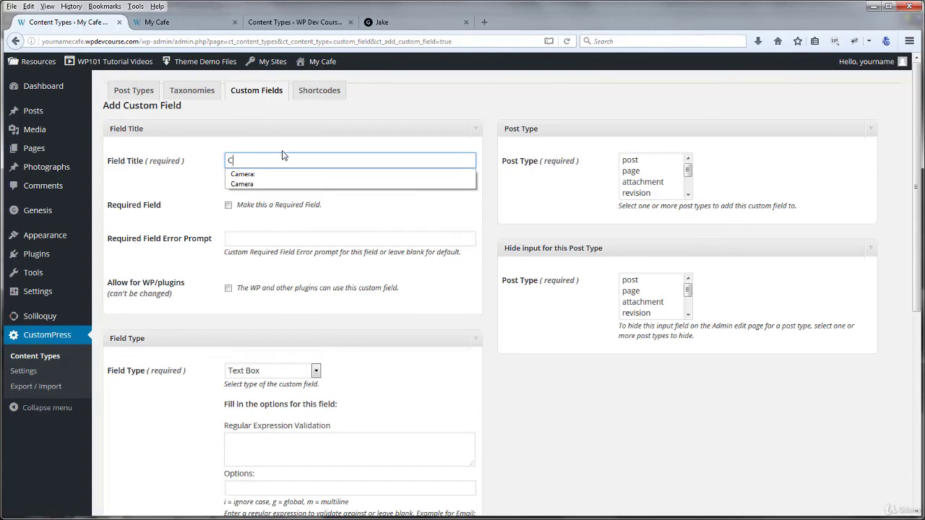
pyautogui.click(246, 176)
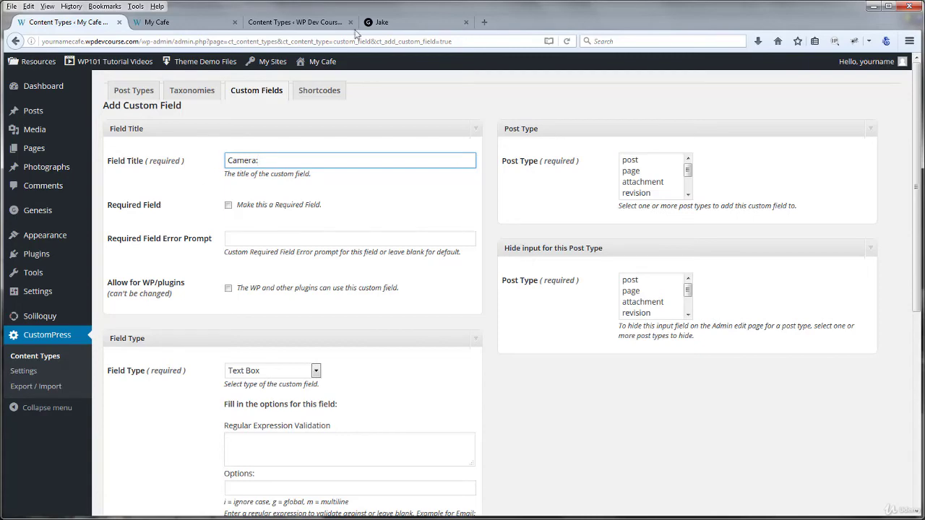
# Examine the camera and lens entries under Image Data in the footer of the Jake photograph page.
pyautogui.click(393, 22)
pyautogui.scroll(-5, 602, 239)
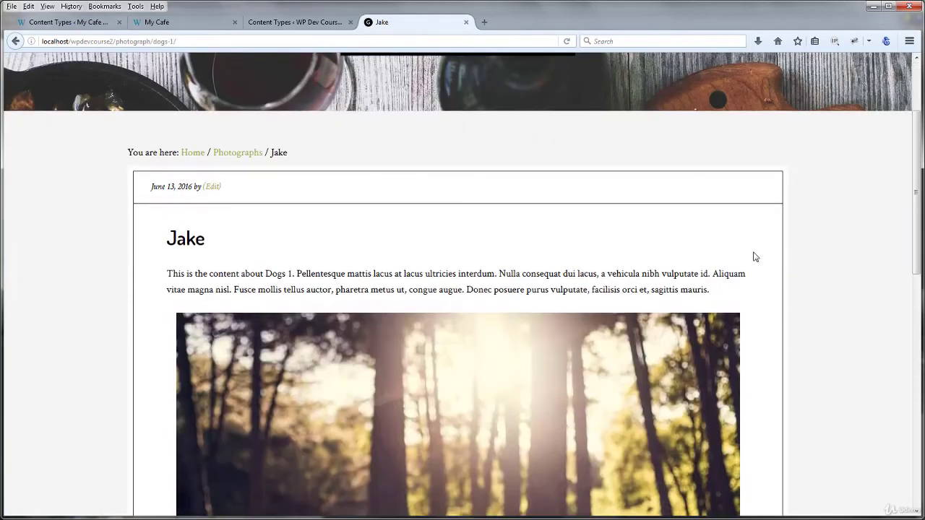
pyautogui.scroll(-7, 828, 247)
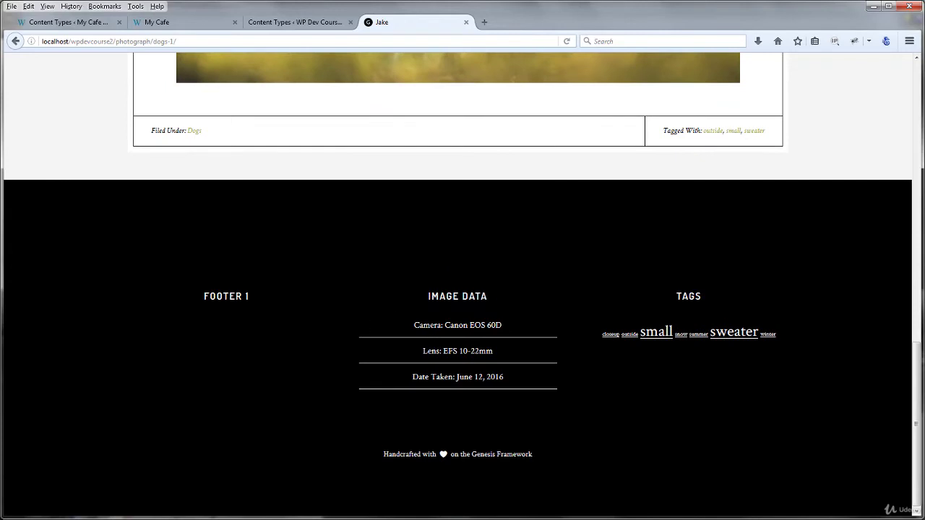
pyautogui.moveTo(445, 325); pyautogui.dragTo(508, 329)
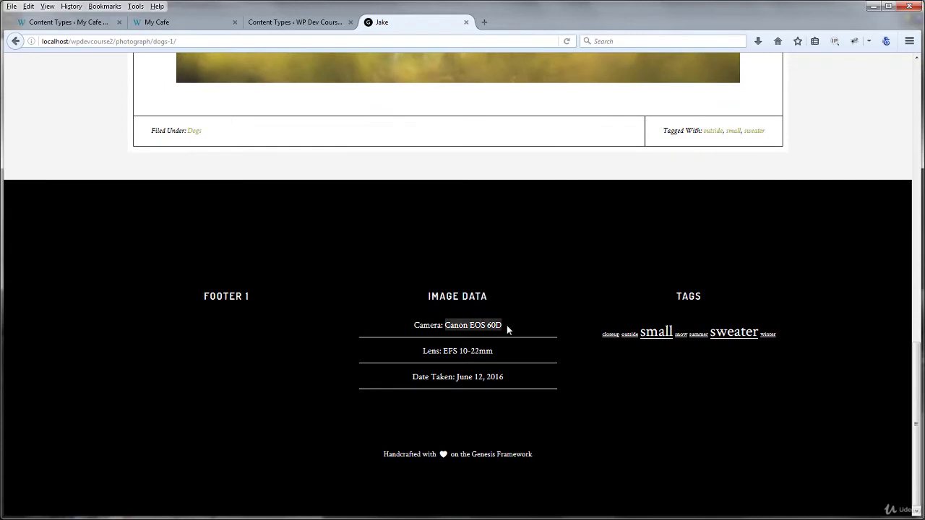
pyautogui.click(505, 323)
pyautogui.moveTo(443, 351); pyautogui.dragTo(454, 351)
pyautogui.click(501, 354)
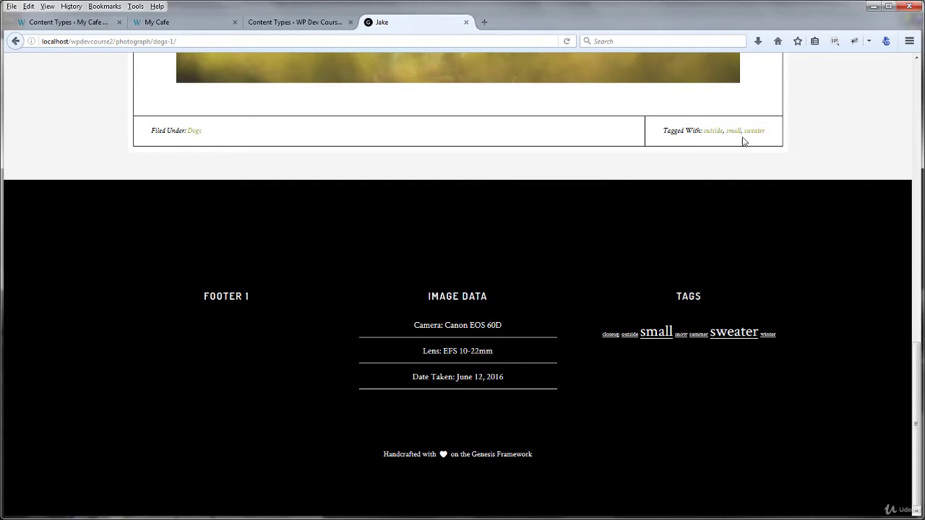
# Make the "Camera:" custom field required and set its field type to Radio Buttons.
pyautogui.click(101, 23)
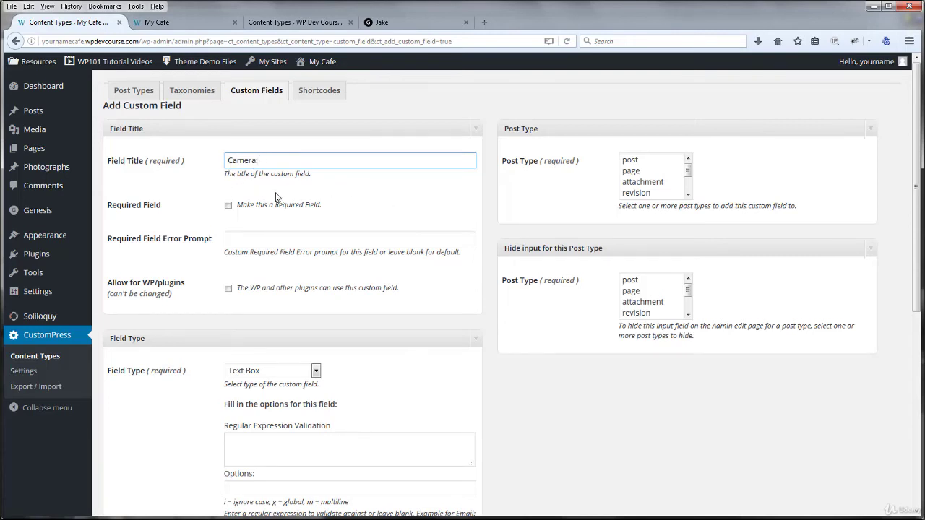
pyautogui.click(228, 208)
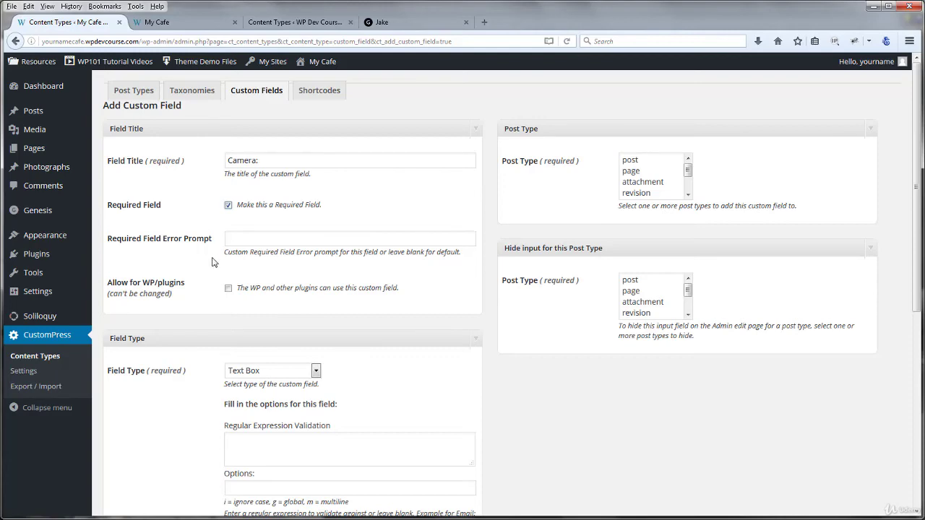
pyautogui.scroll(-3, 201, 229)
pyautogui.scroll(-2, 201, 229)
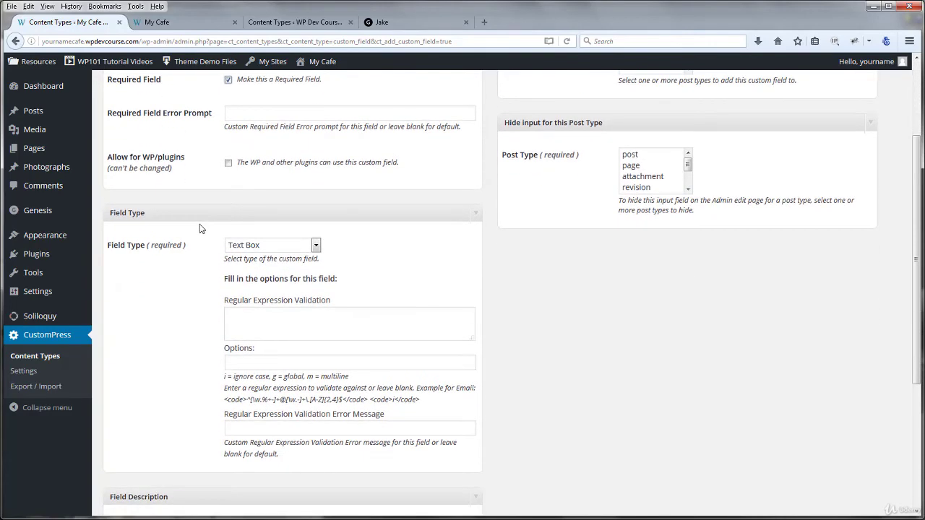
pyautogui.scroll(-2, 201, 228)
pyautogui.click(315, 184)
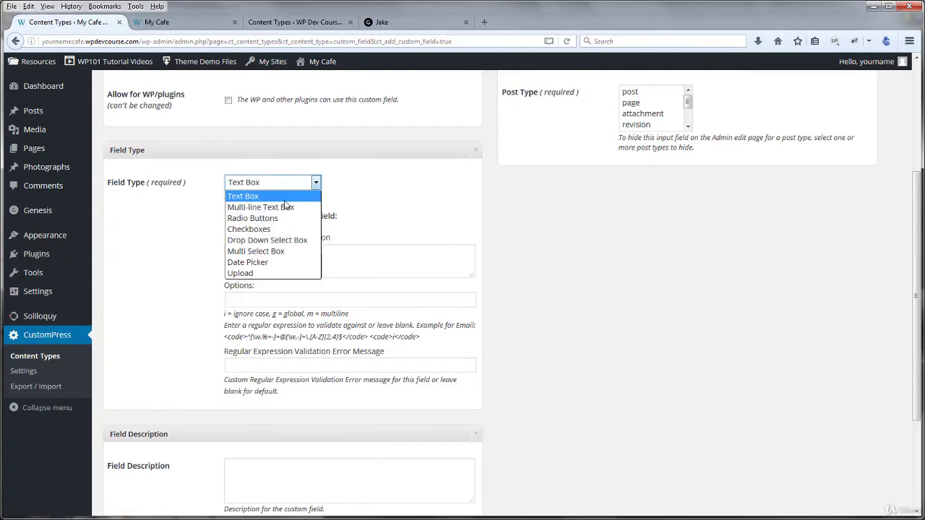
pyautogui.click(269, 218)
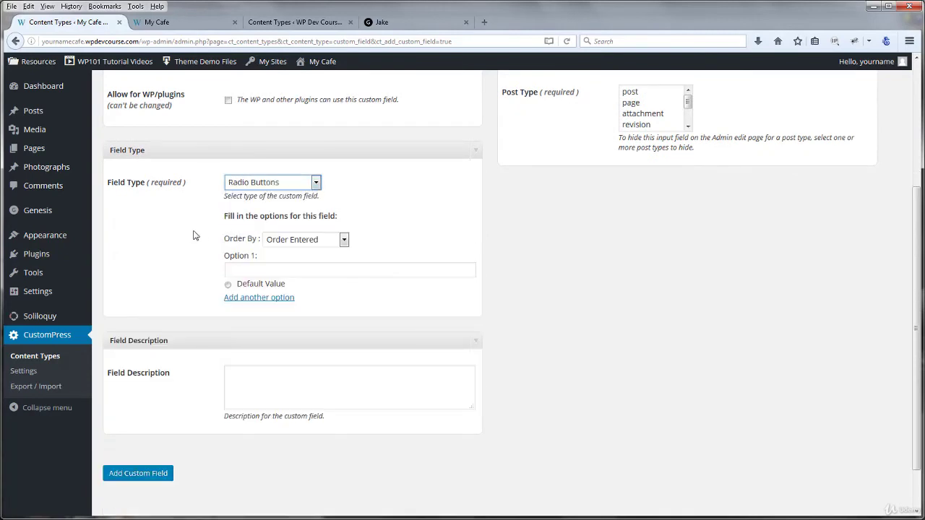
# Enter "Canon EOS 60D" as option 1 and add "iPhone 6s" as option 2 of the camera field.
pyautogui.click(272, 268)
pyautogui.write('Canon')
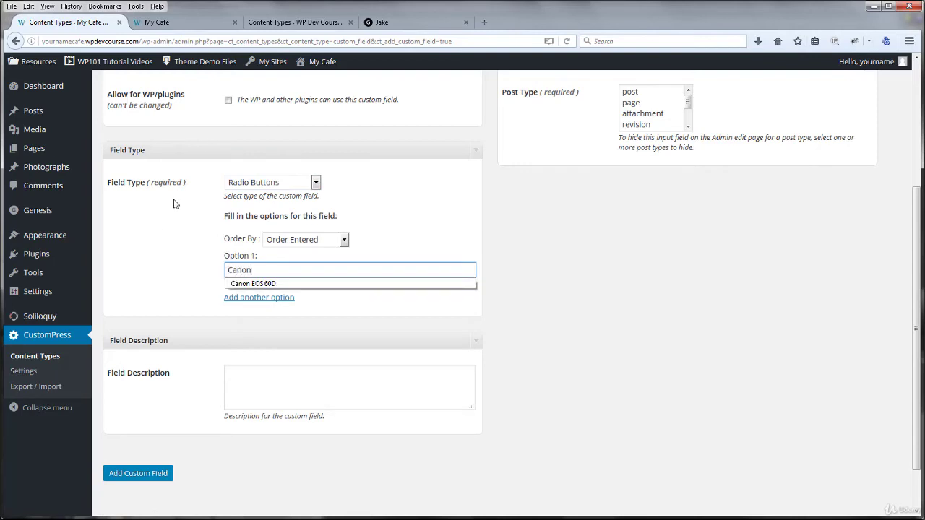
pyautogui.click(260, 283)
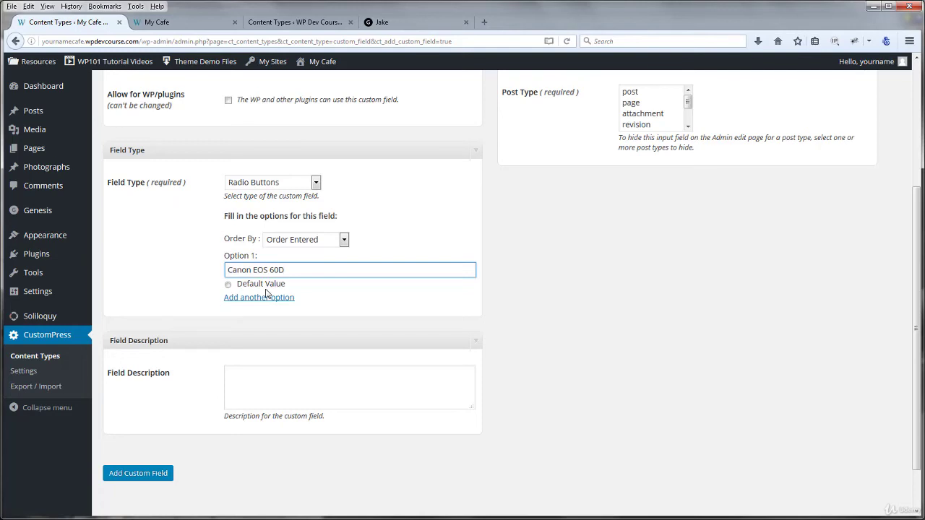
pyautogui.click(241, 298)
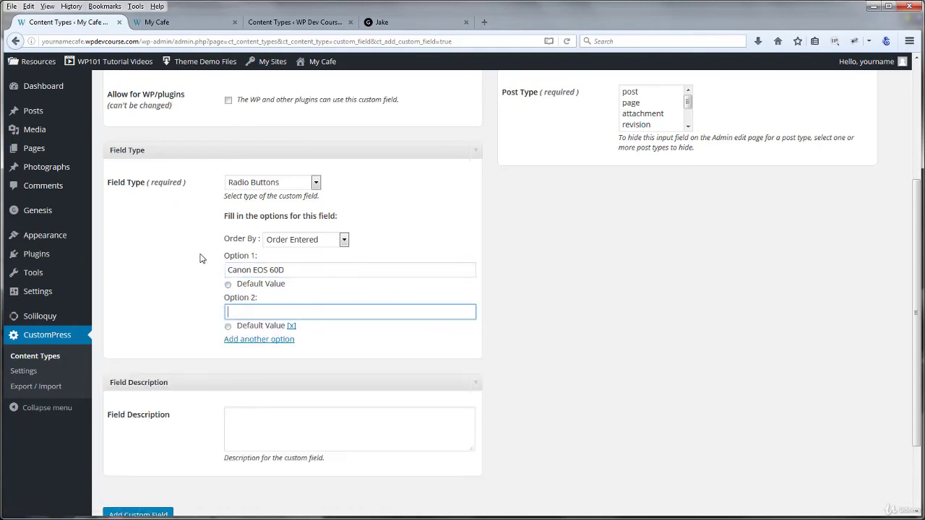
pyautogui.write('iP')
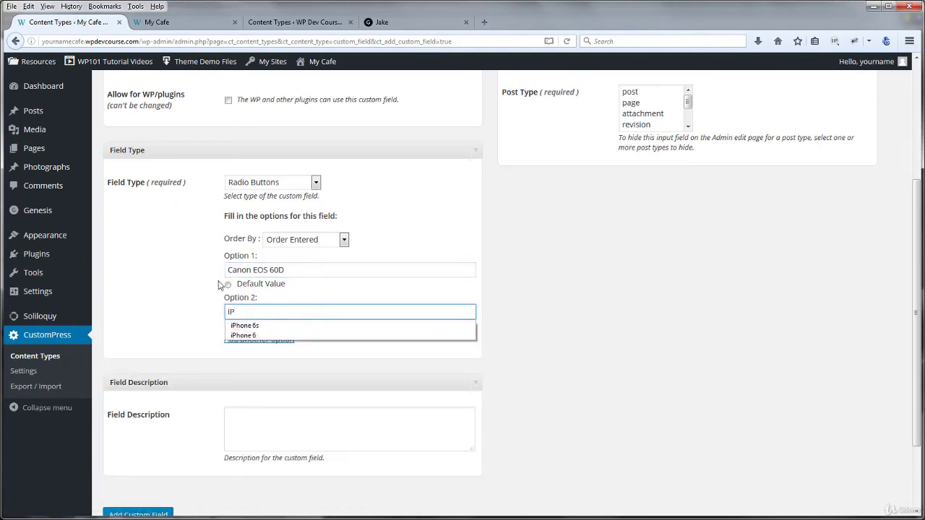
pyautogui.press('Down')
pyautogui.press('Return')
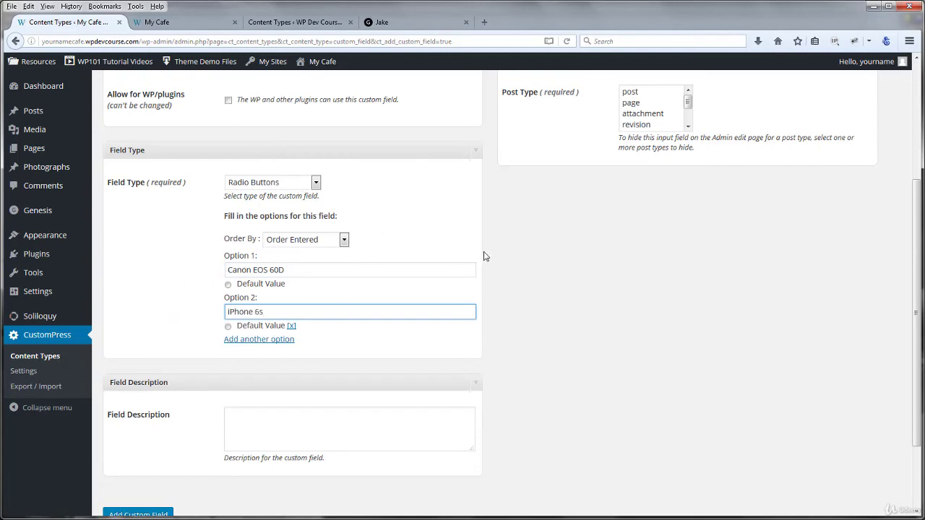
# Assign the camera field to the photograph post type and add the custom field.
pyautogui.scroll(-2, 543, 287)
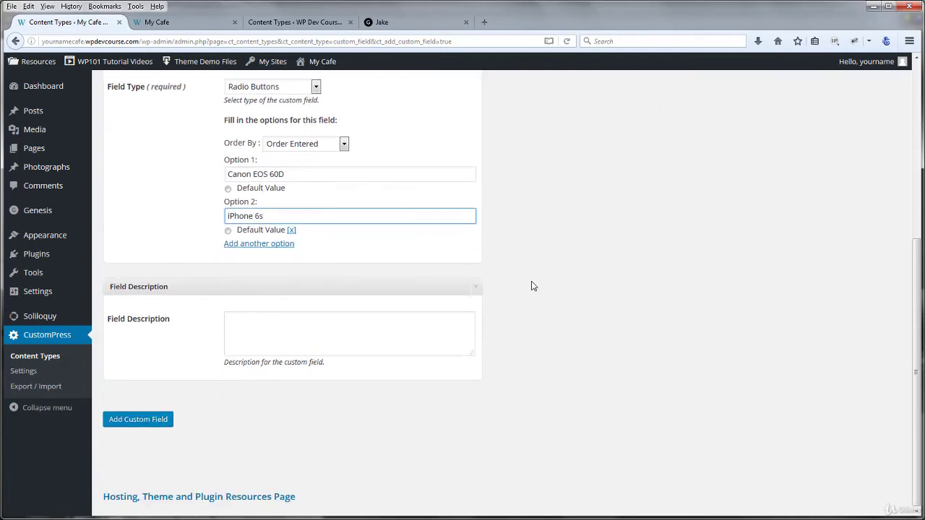
pyautogui.scroll(5, 532, 286)
pyautogui.scroll(1, 532, 286)
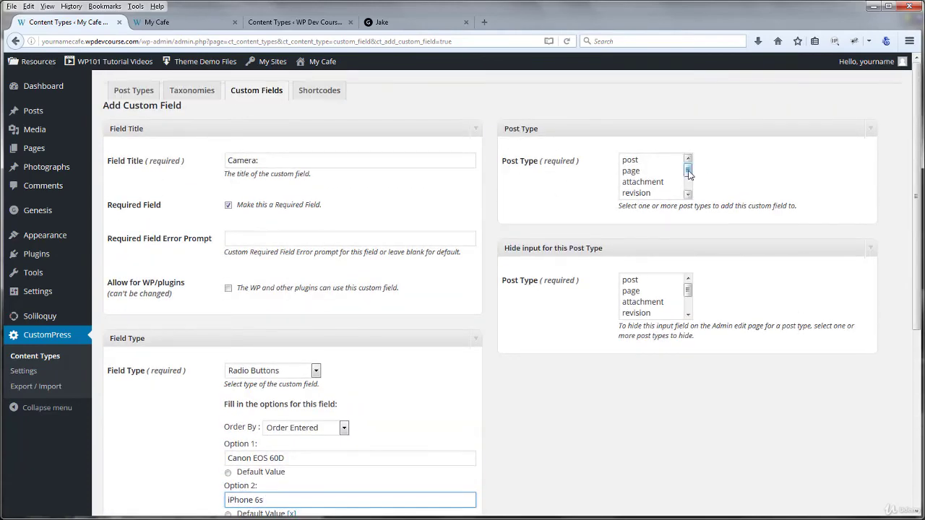
pyautogui.moveTo(688, 172); pyautogui.dragTo(690, 195)
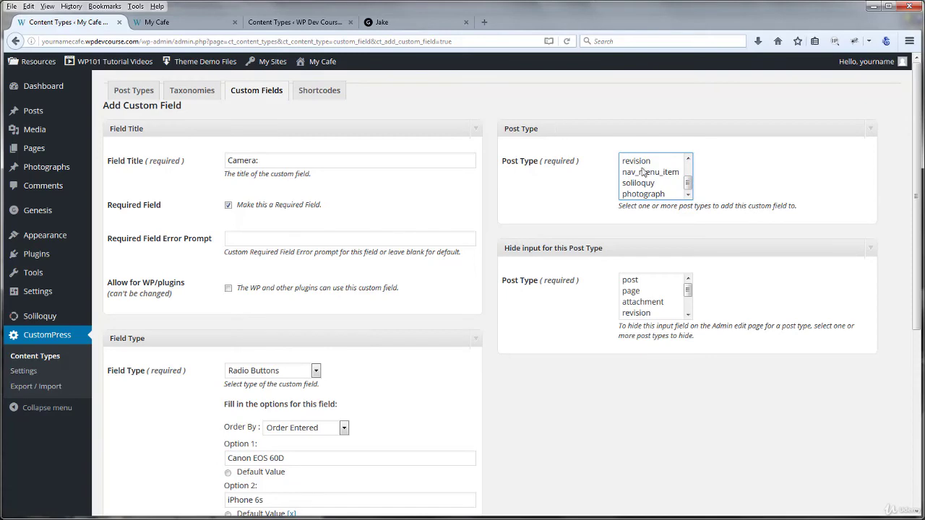
pyautogui.click(645, 194)
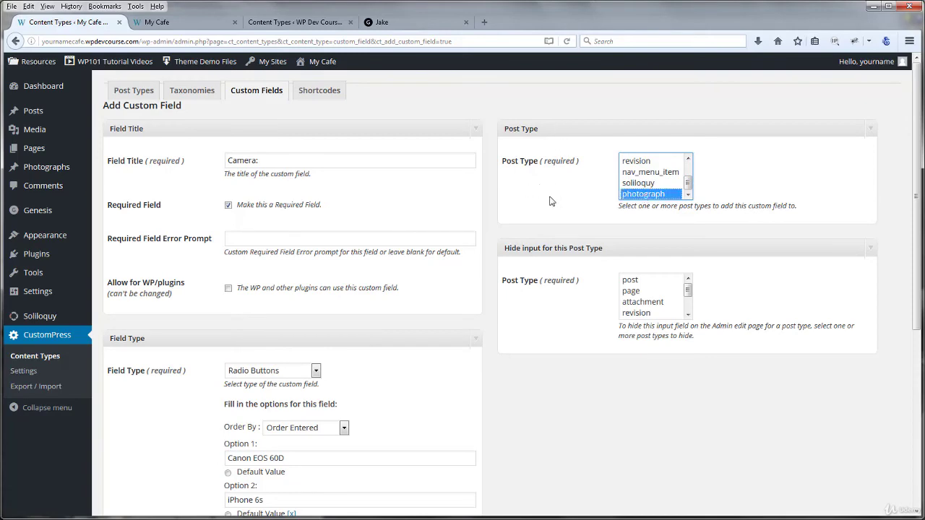
pyautogui.scroll(-5, 537, 299)
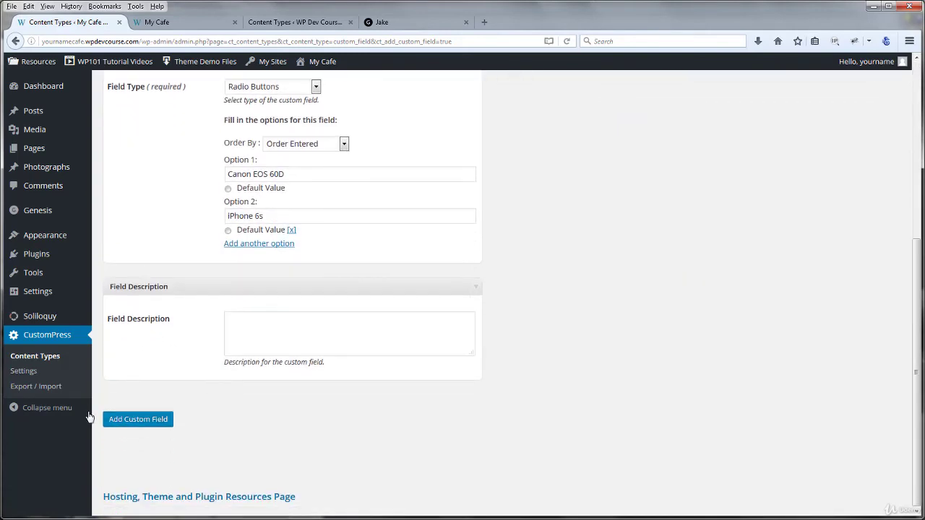
pyautogui.click(130, 419)
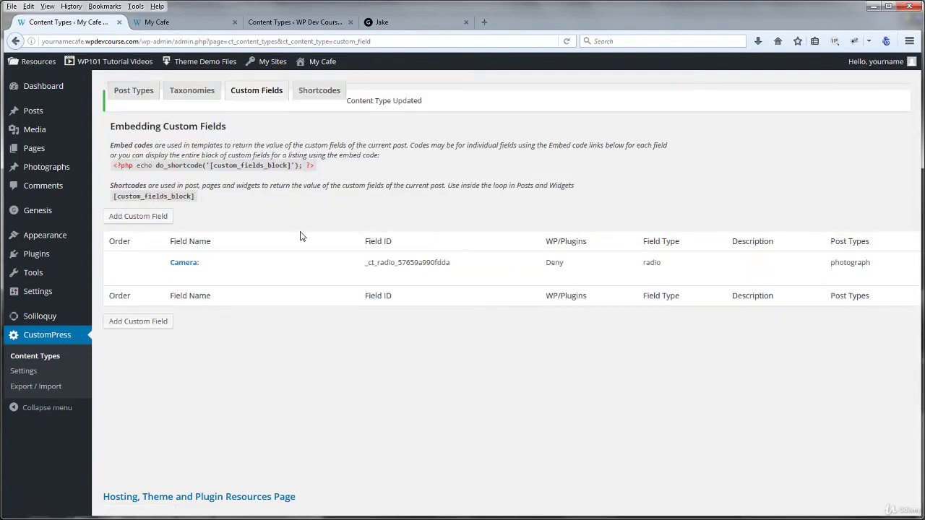
# Start a new custom field and title it "Lens:".
pyautogui.click(143, 324)
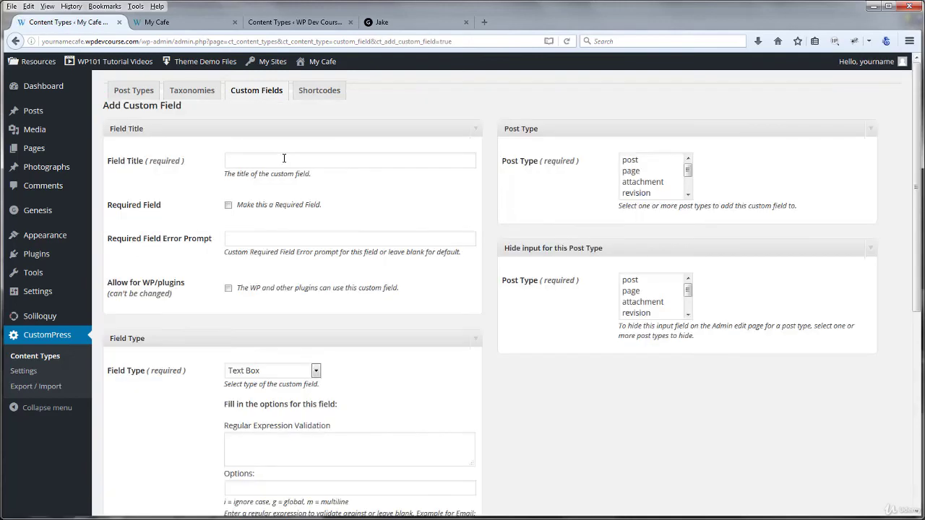
pyautogui.click(285, 158)
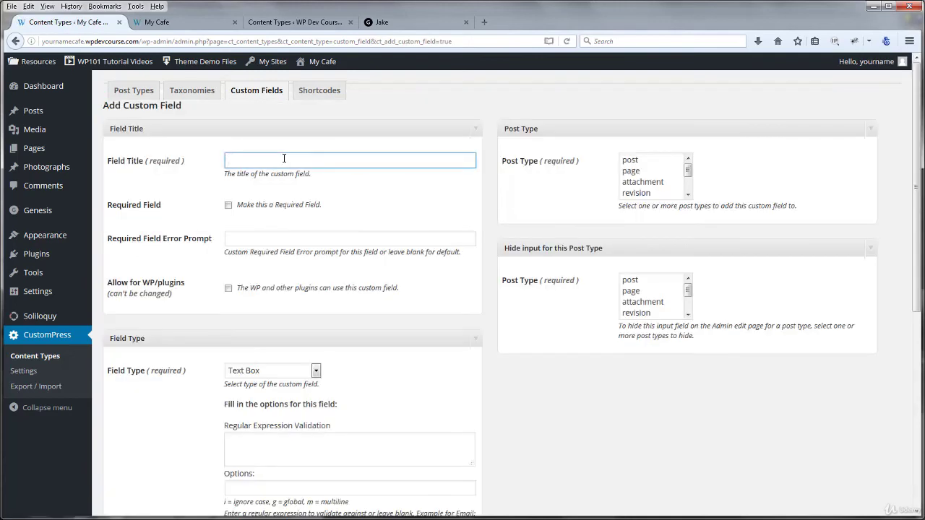
pyautogui.click(284, 158)
pyautogui.click(281, 162)
pyautogui.click(281, 162)
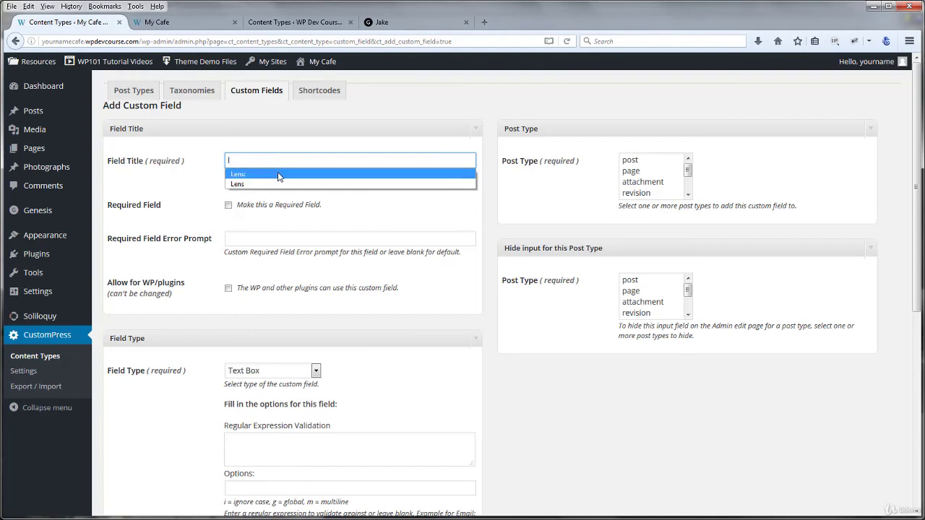
pyautogui.click(281, 176)
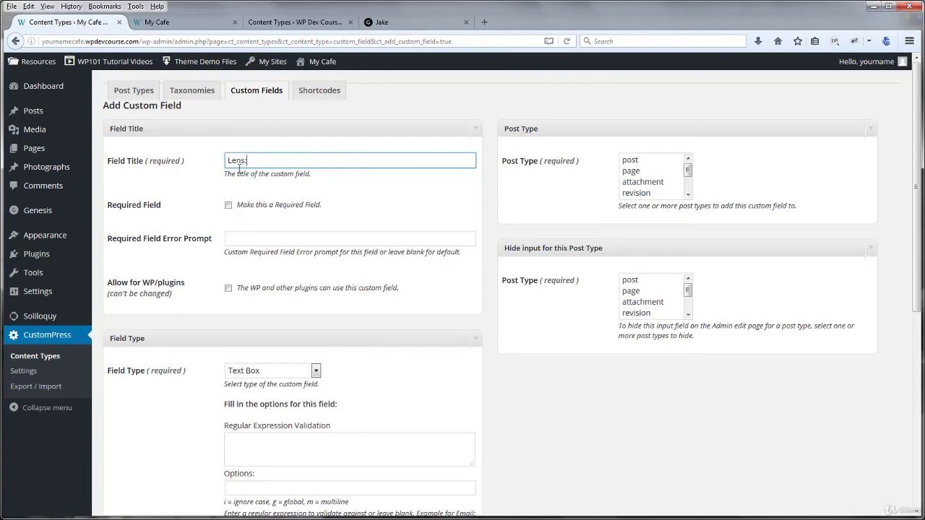
# Assign the lens field to the photograph post type and add it as a custom field.
pyautogui.scroll(-5, 204, 240)
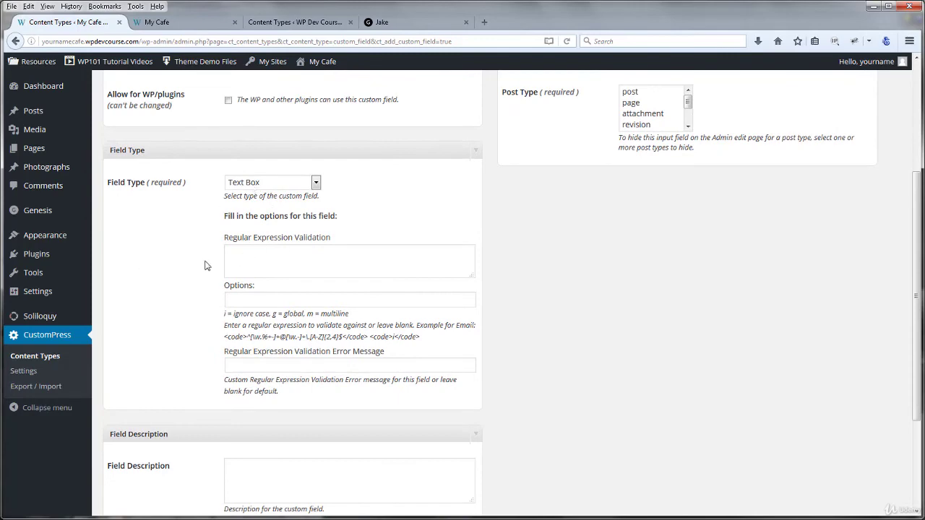
pyautogui.scroll(-3, 191, 299)
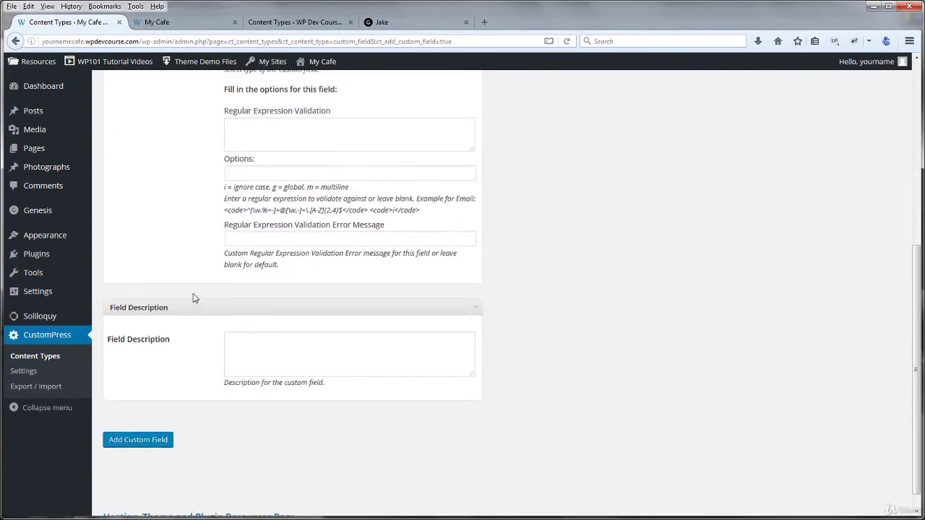
pyautogui.scroll(5, 193, 297)
pyautogui.click(688, 175)
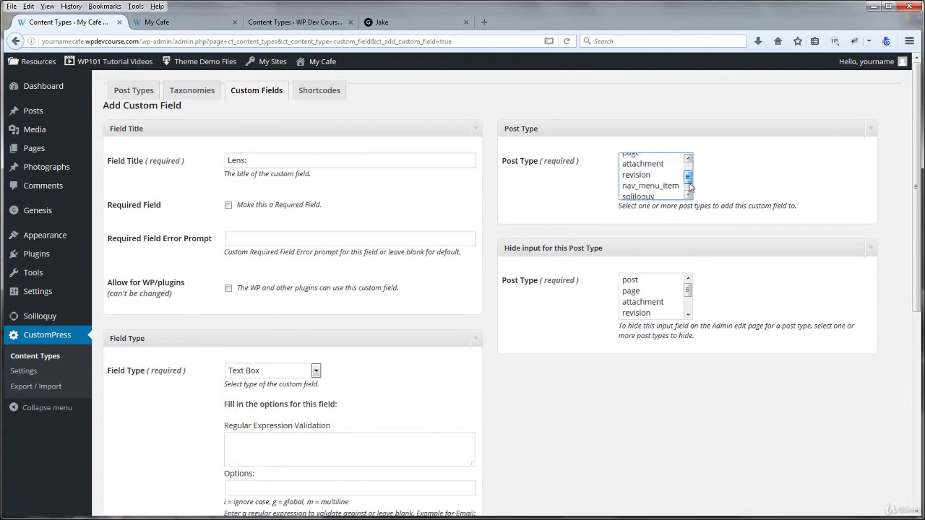
pyautogui.click(659, 193)
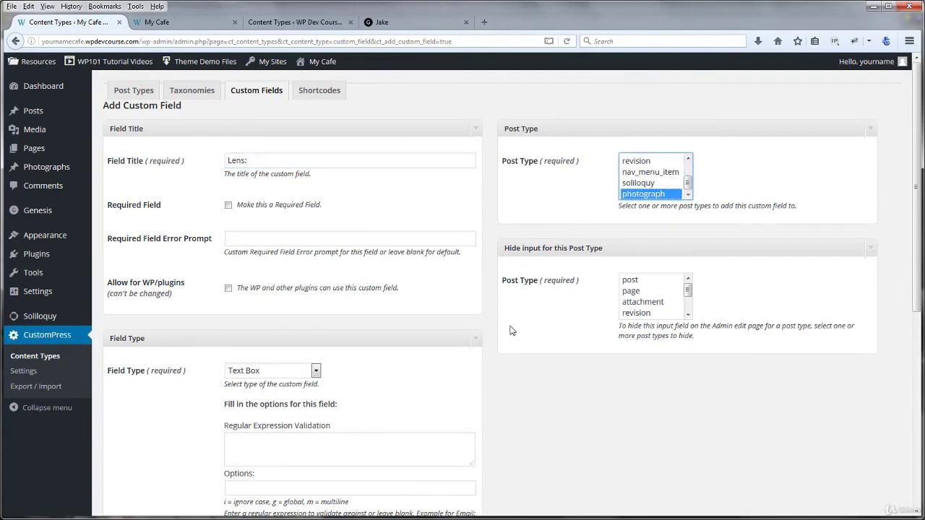
pyautogui.scroll(-6, 506, 329)
pyautogui.scroll(-2, 486, 324)
pyautogui.click(139, 419)
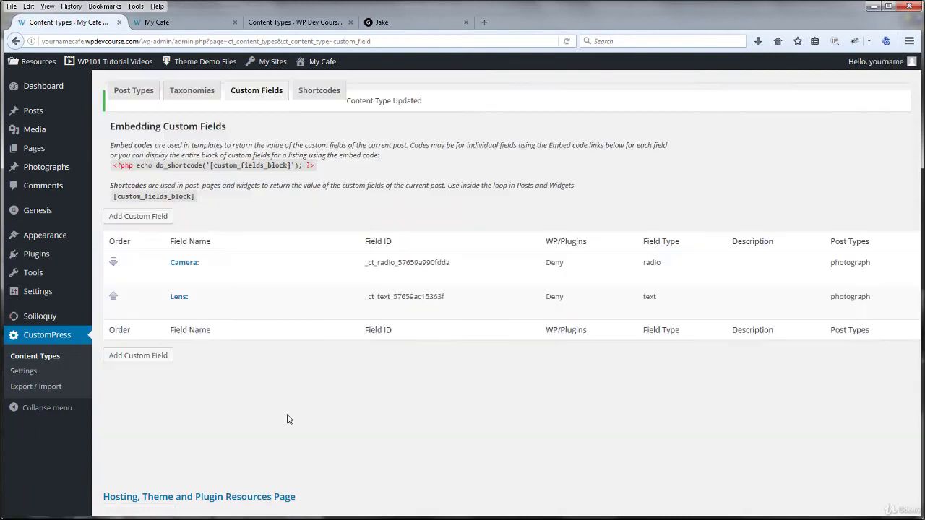
# Start another custom field and title it "Date Taken:".
pyautogui.click(137, 217)
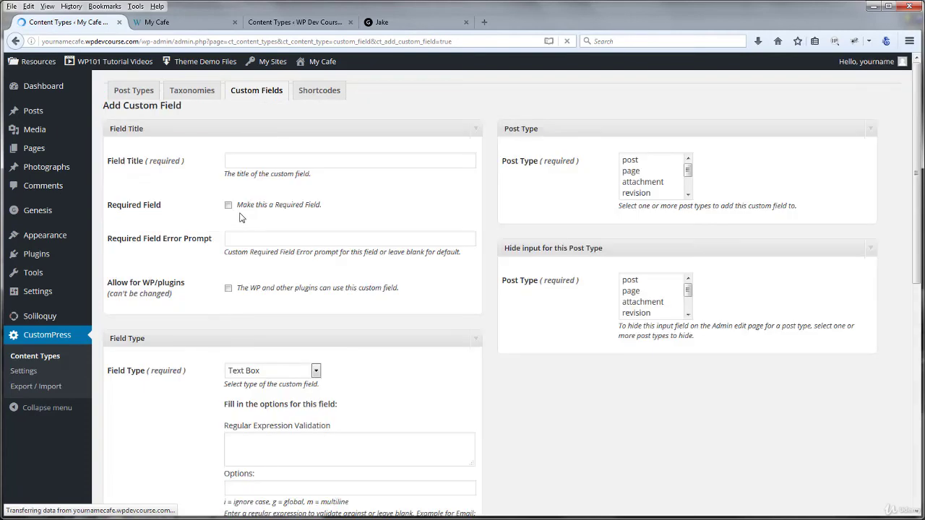
pyautogui.click(256, 160)
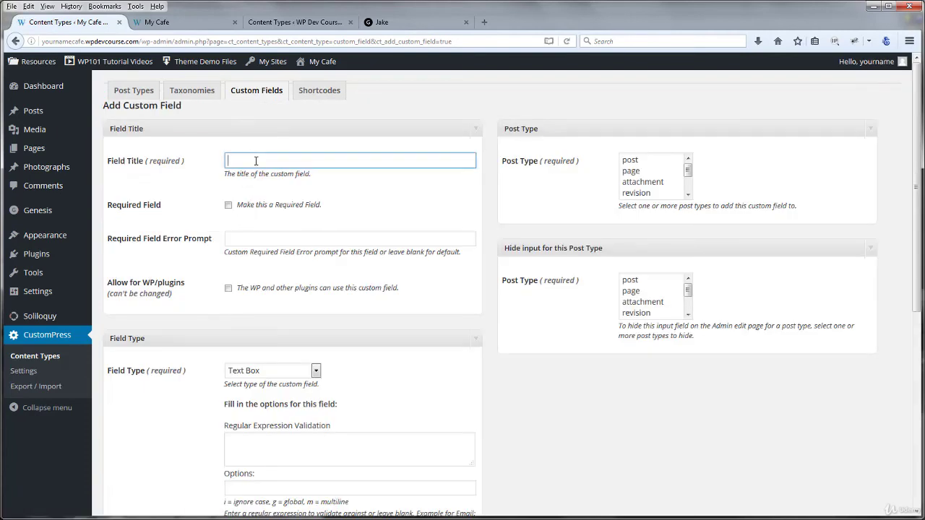
pyautogui.write('D')
pyautogui.click(259, 175)
# Set the "Date Taken:" field type to Date Picker with the date format "MM d, yy".
pyautogui.scroll(-3, 214, 211)
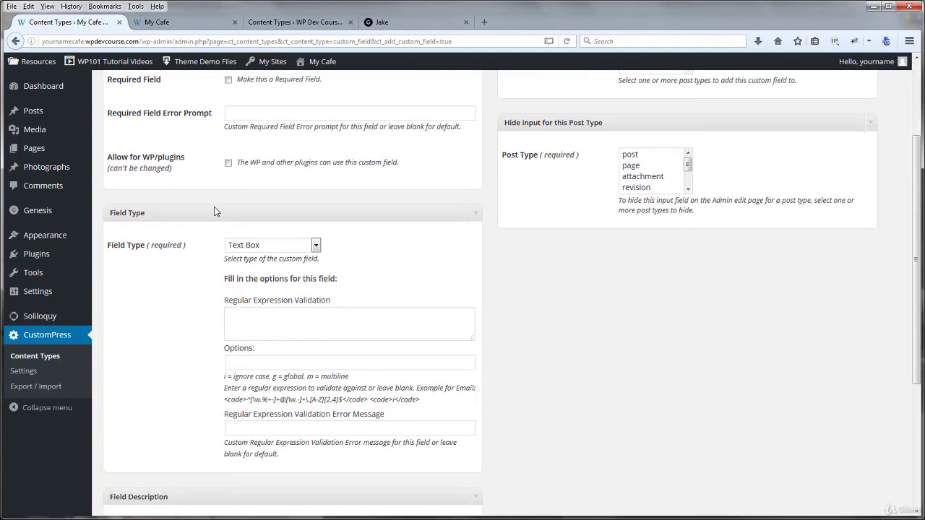
pyautogui.scroll(-2, 208, 216)
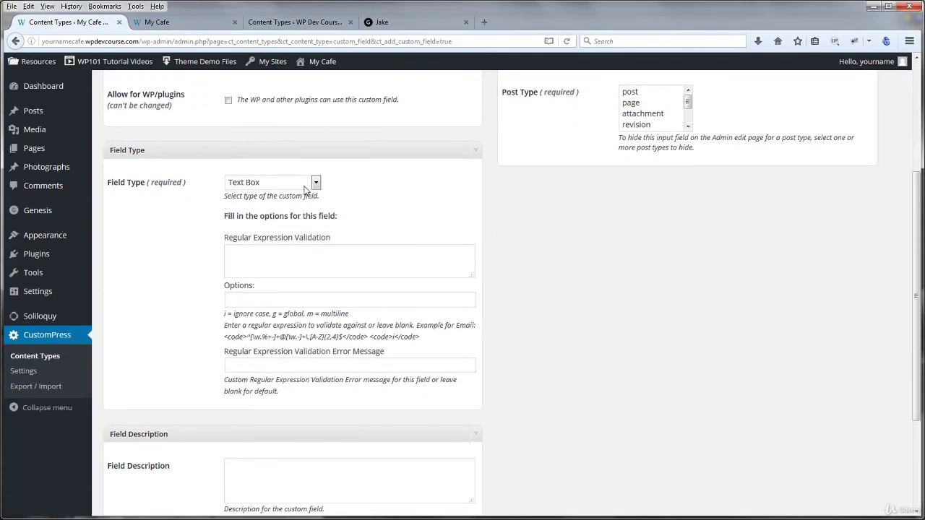
pyautogui.click(317, 186)
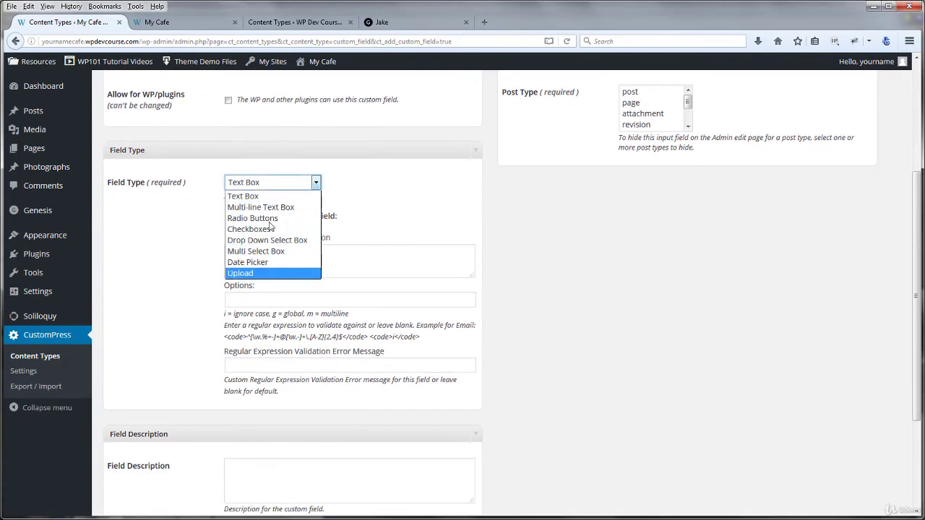
pyautogui.click(249, 263)
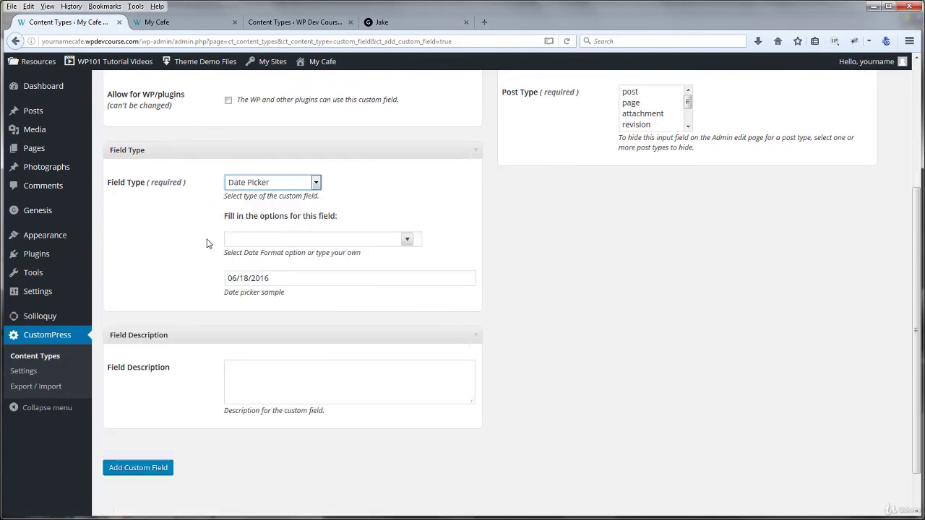
pyautogui.click(408, 243)
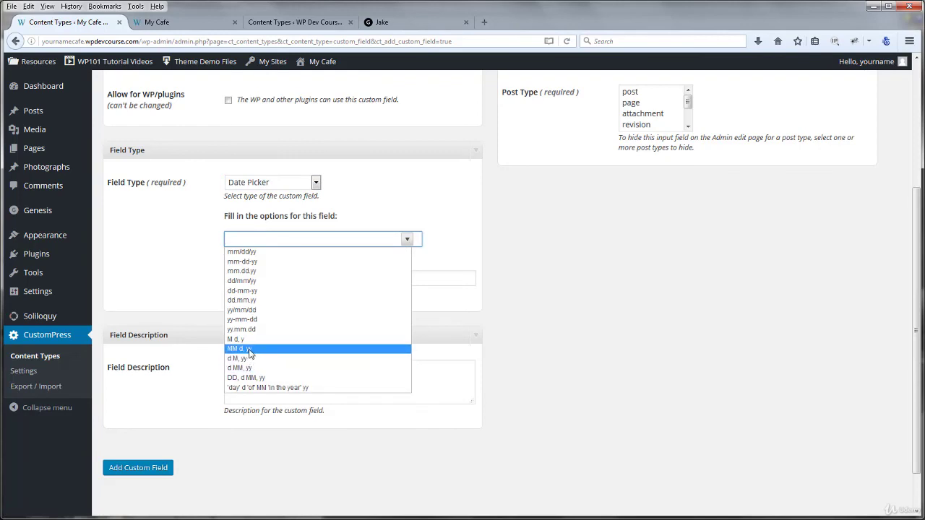
pyautogui.click(249, 350)
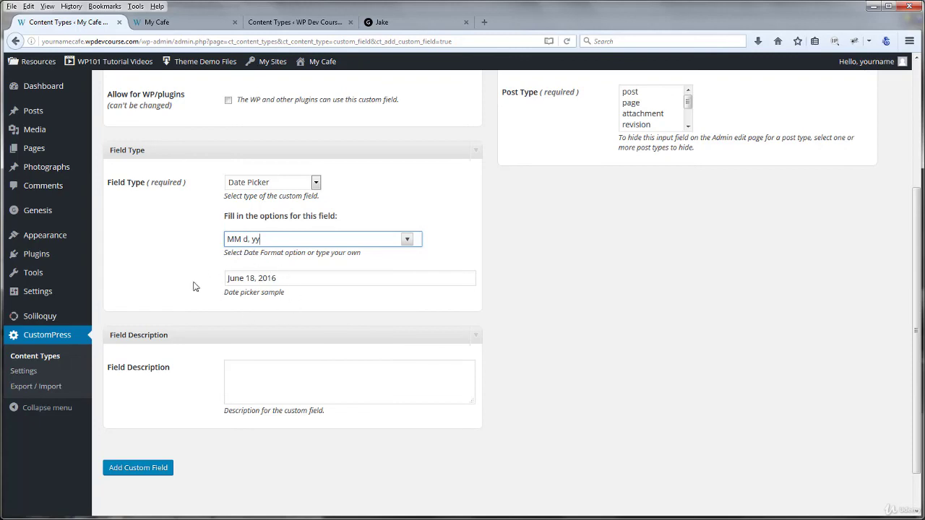
# Assign the "Date Taken:" field to the photograph post type and add the custom field.
pyautogui.scroll(5, 607, 273)
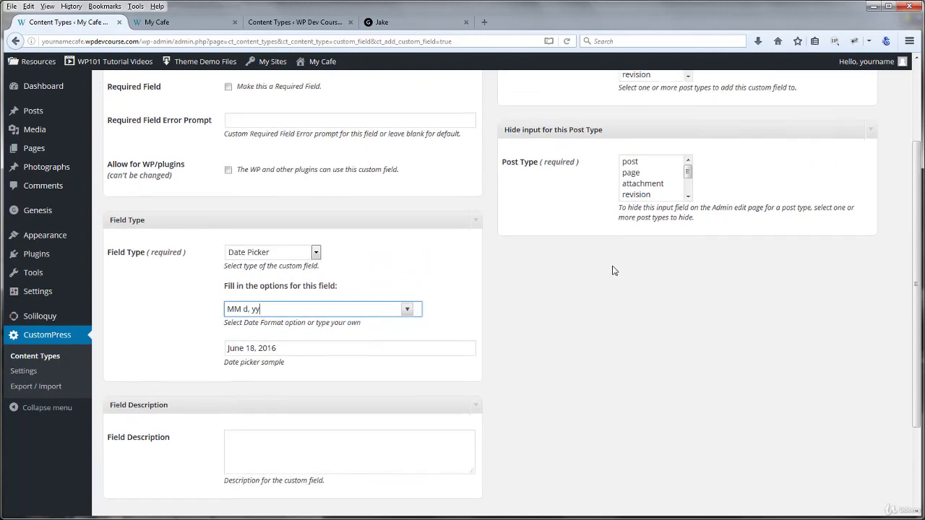
pyautogui.click(688, 185)
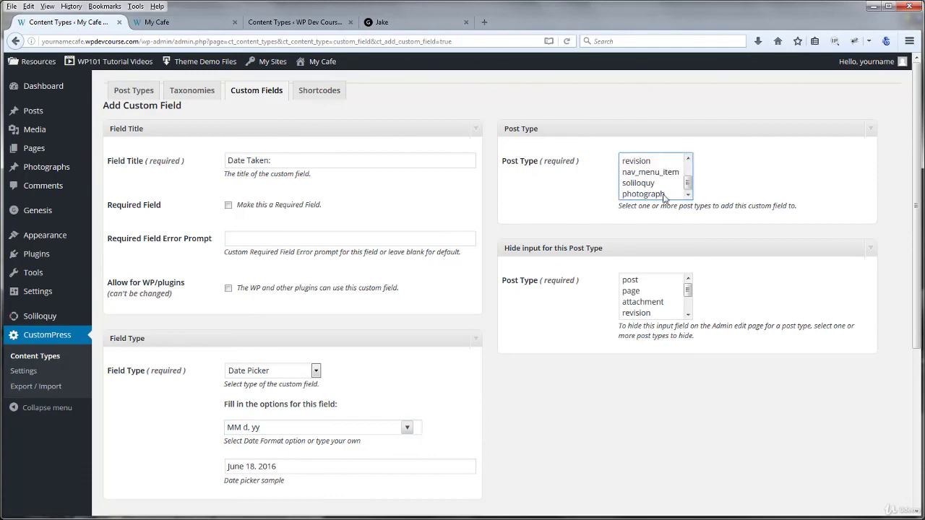
pyautogui.click(654, 194)
pyautogui.scroll(-6, 542, 404)
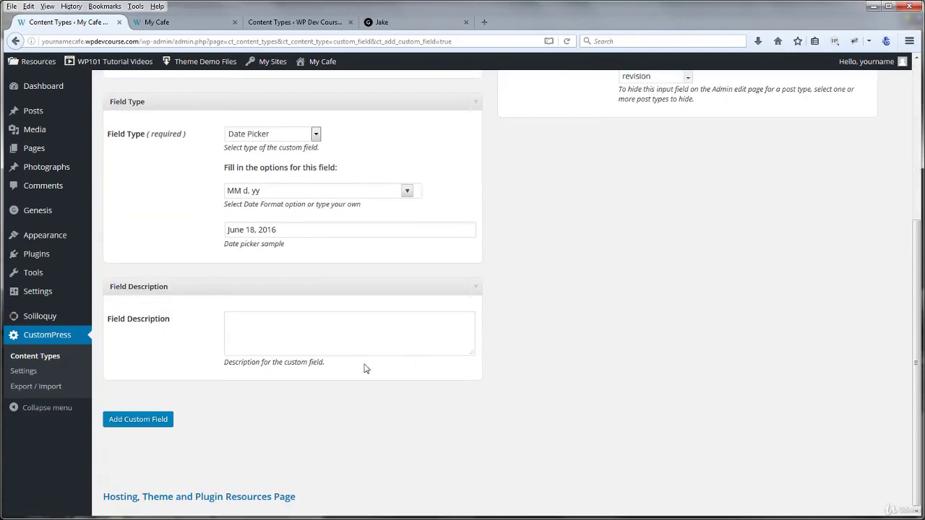
pyautogui.click(145, 420)
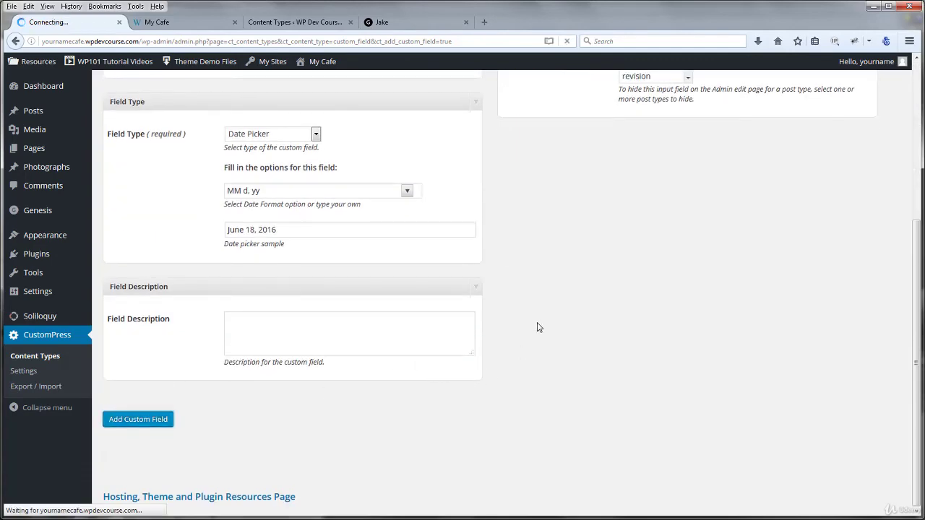